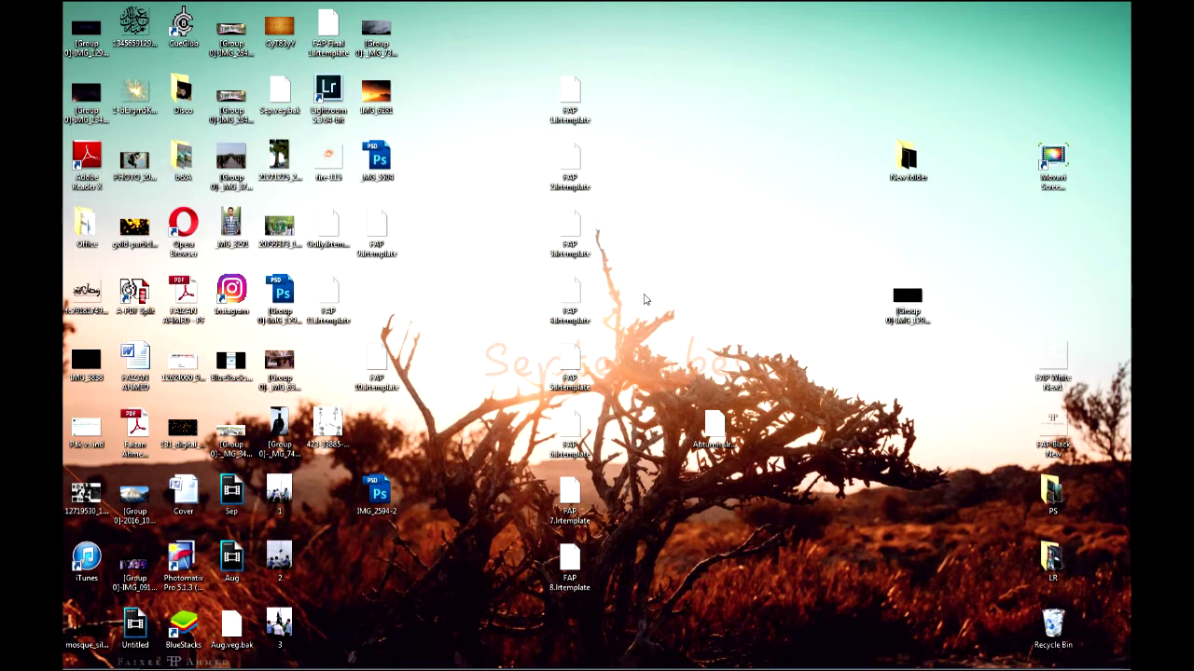
# Launch Lightroom 5 and create the new default 'Lightroom 5 Catalog' in place of the missing one.
pyautogui.click(474, 244)
pyautogui.moveTo(591, 658)
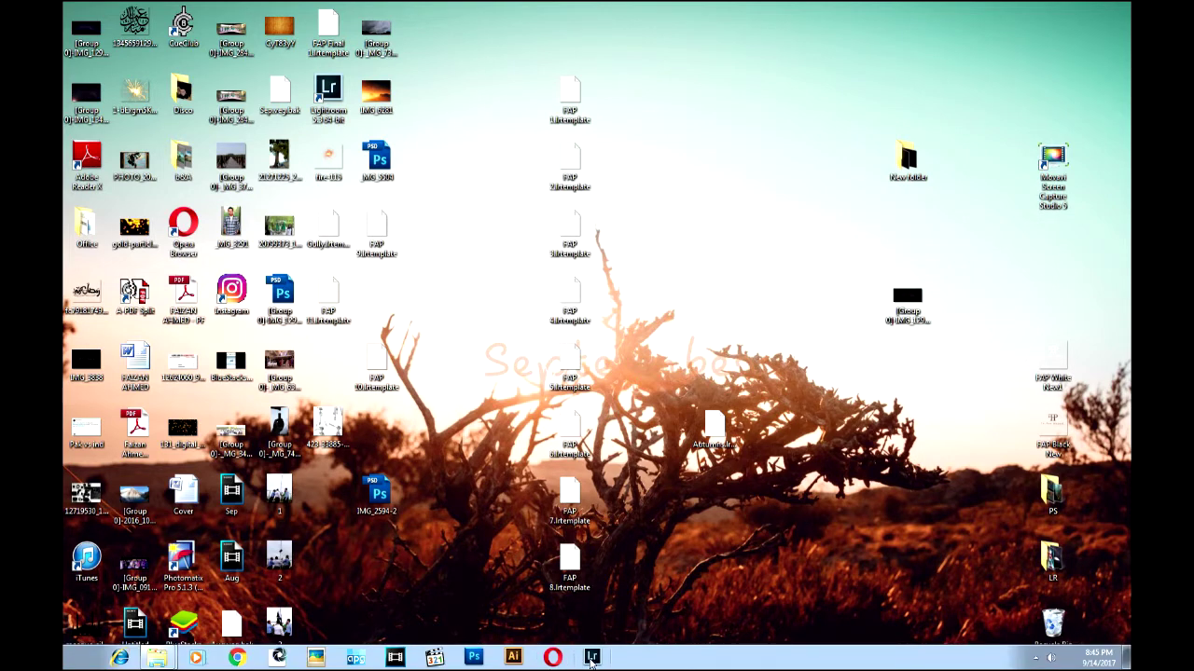
pyautogui.click(590, 660)
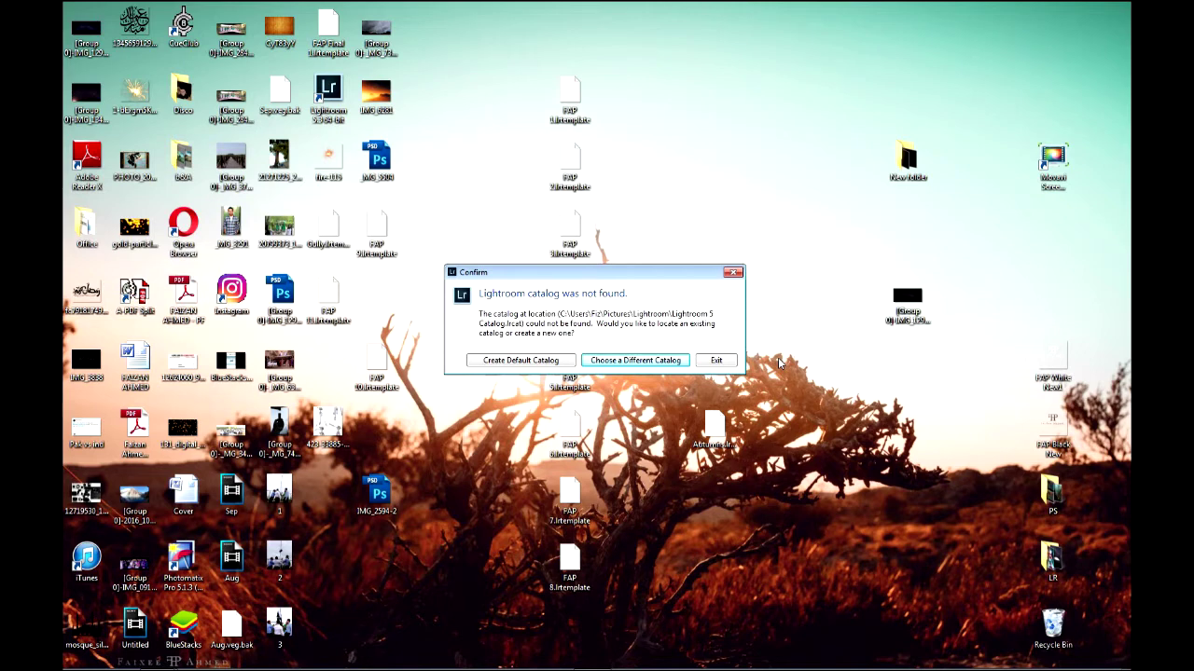
pyautogui.click(487, 273)
pyautogui.click(490, 366)
pyautogui.click(493, 361)
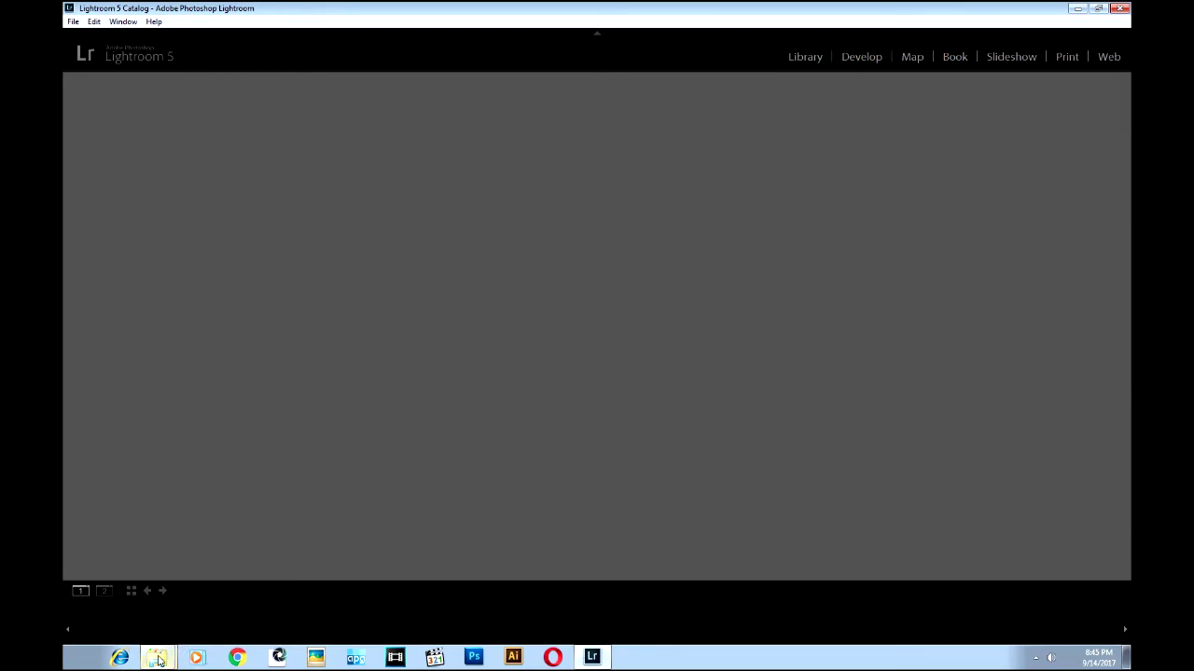
# Inspect the Lightroom catalog folder in Explorer, then return to Lightroom's empty Develop module.
pyautogui.click(157, 656)
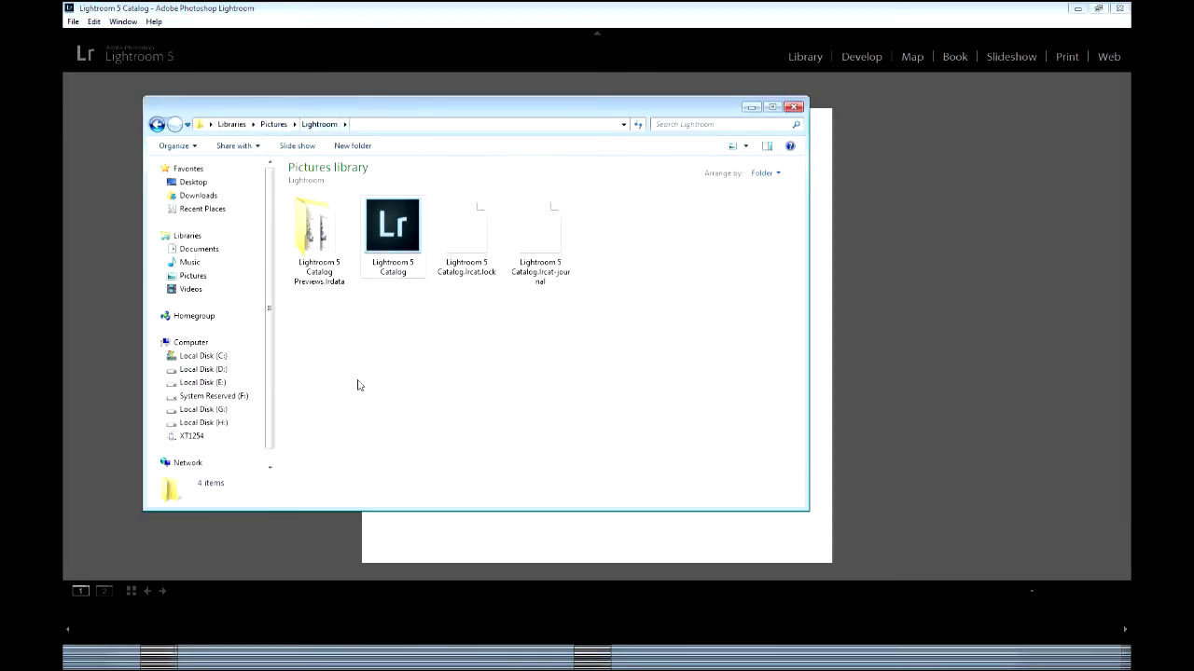
pyautogui.click(317, 250)
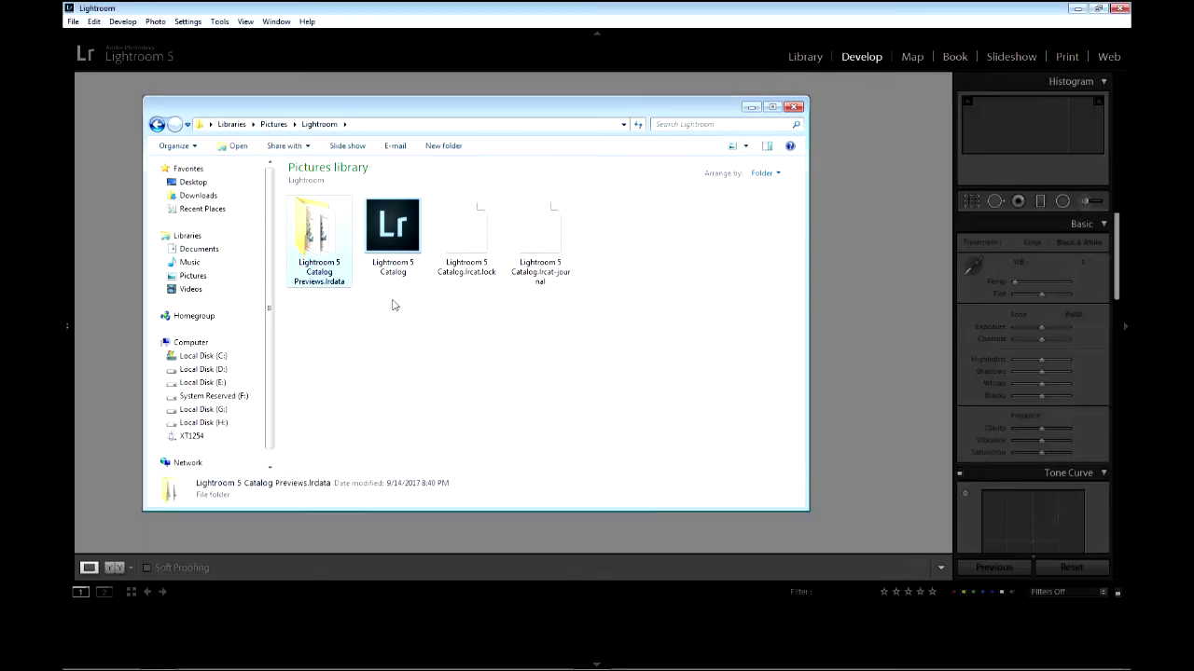
pyautogui.click(393, 305)
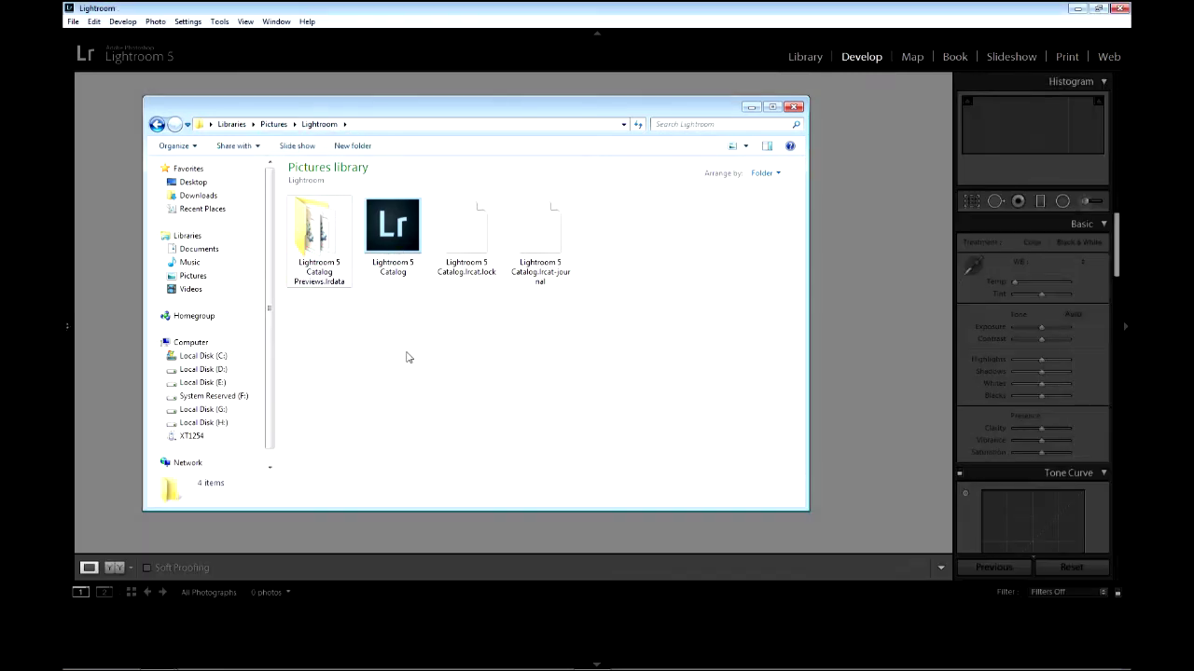
pyautogui.click(410, 214)
pyautogui.click(817, 197)
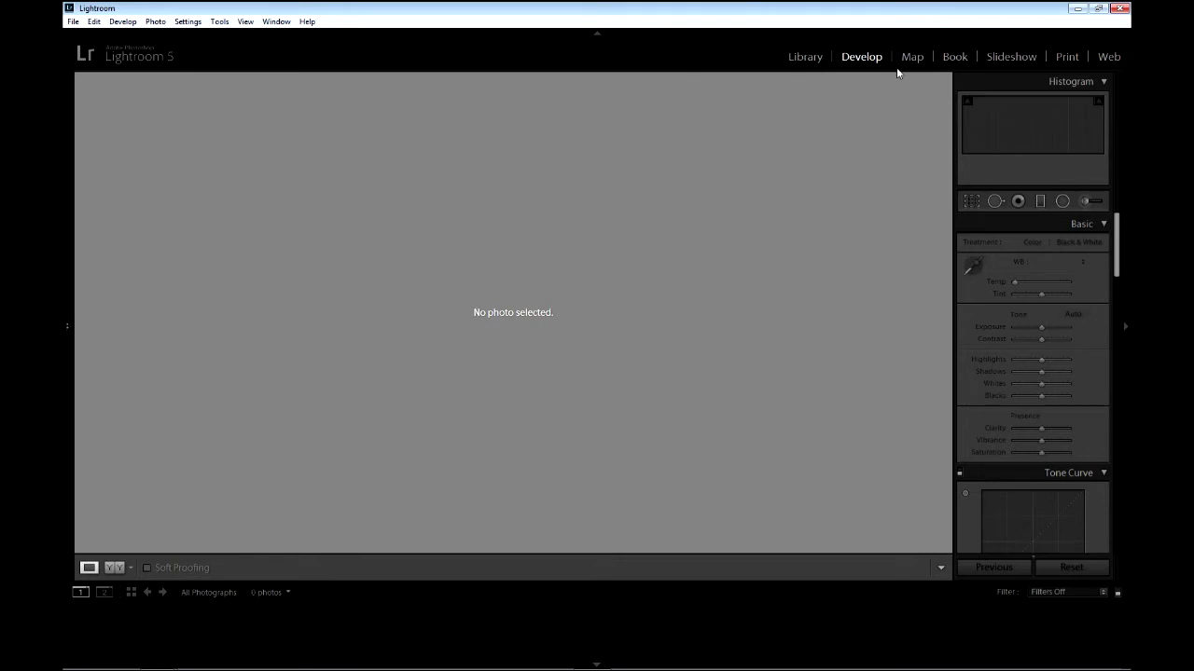
# Open IMG_6401- from DCIM > 100CANON in Adobe Photoshop Lightroom 64-bit.
pyautogui.click(158, 658)
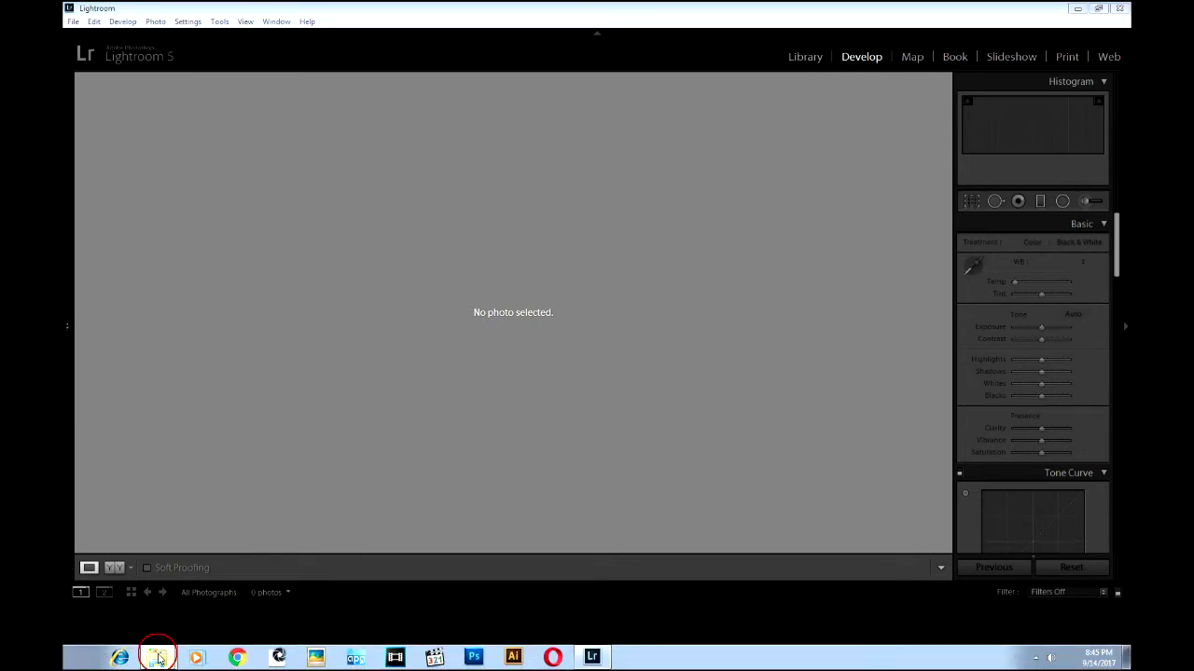
pyautogui.click(166, 608)
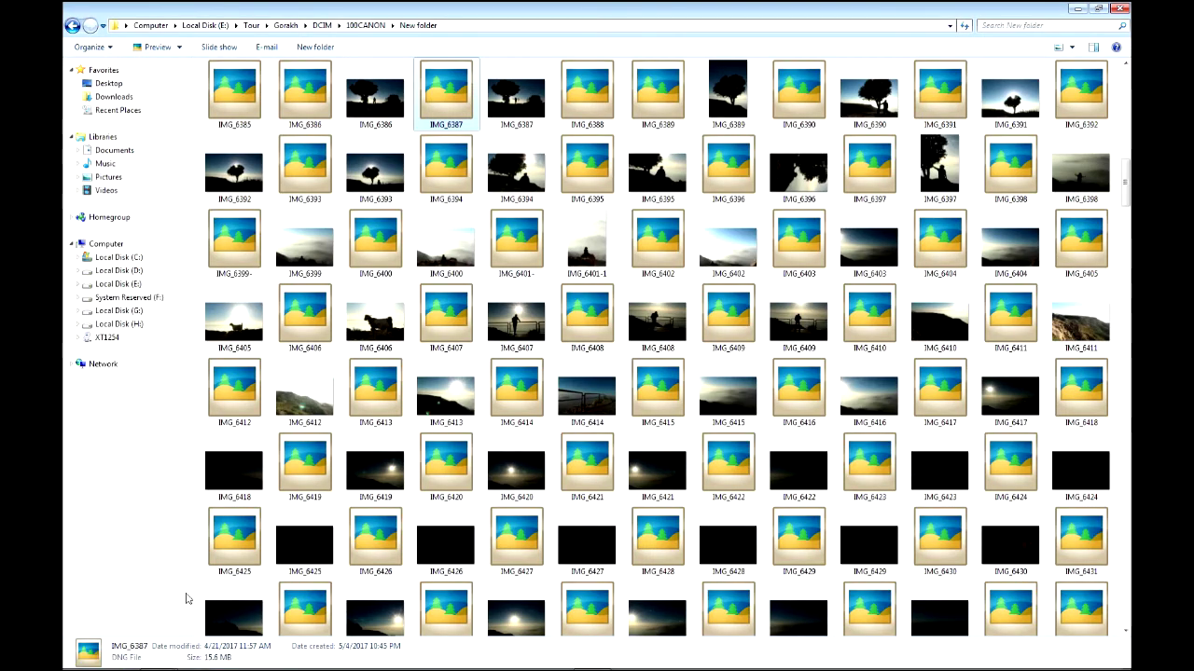
pyautogui.click(524, 399)
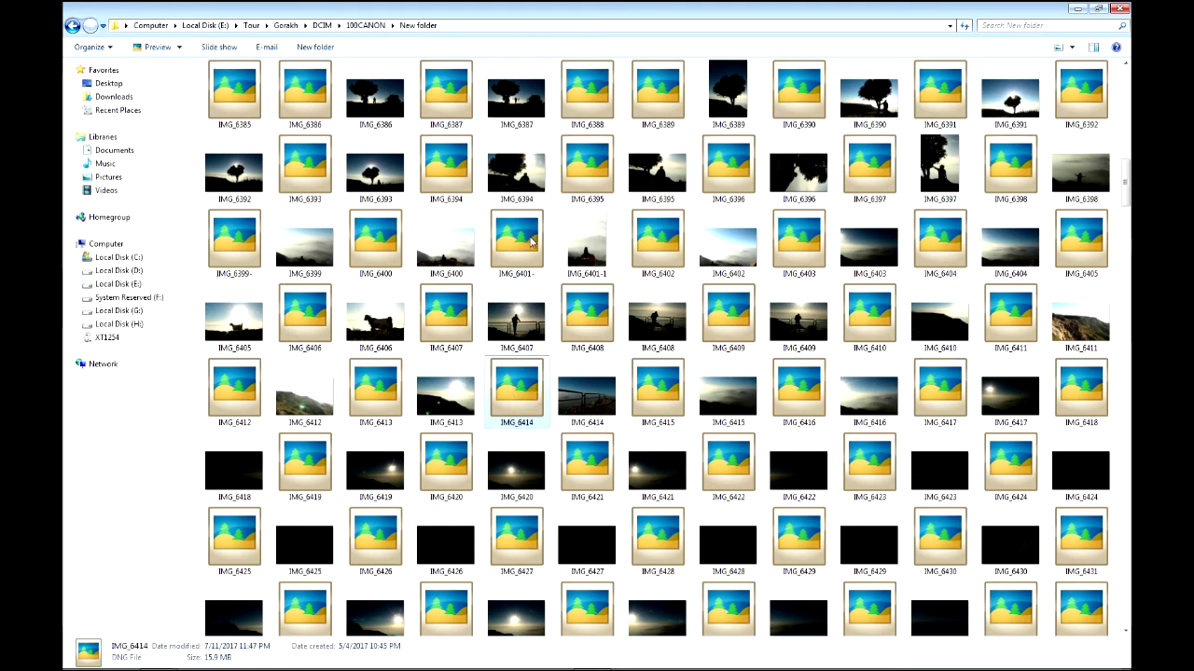
pyautogui.rightClick(532, 242)
pyautogui.moveTo(571, 287)
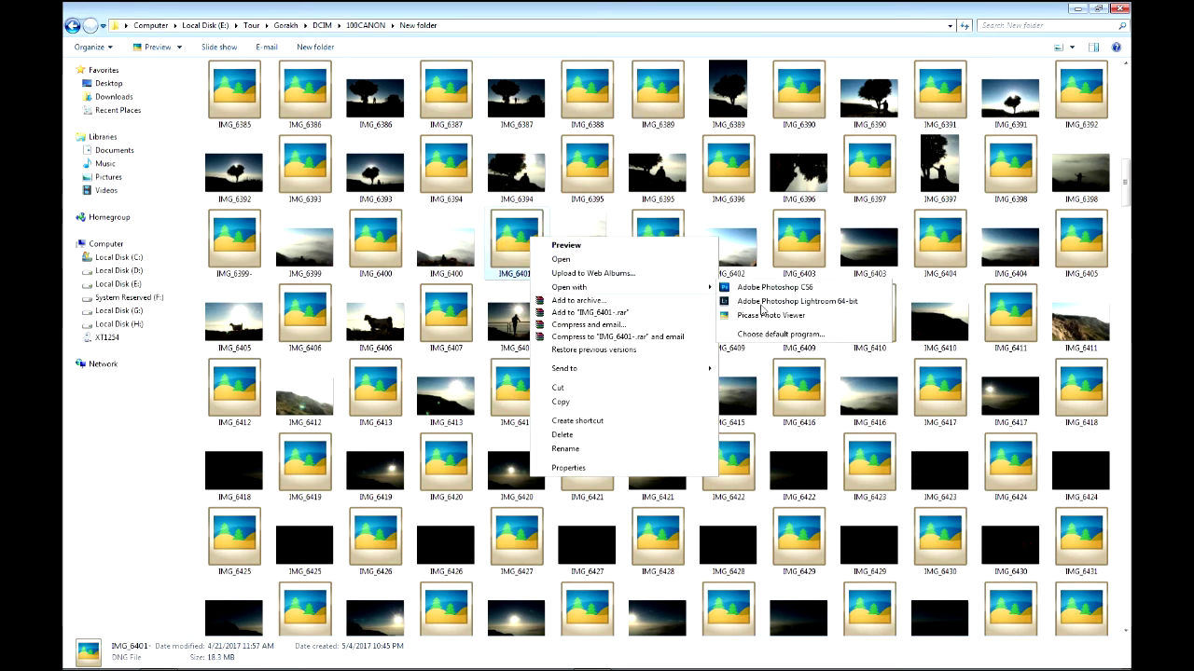
pyautogui.click(762, 303)
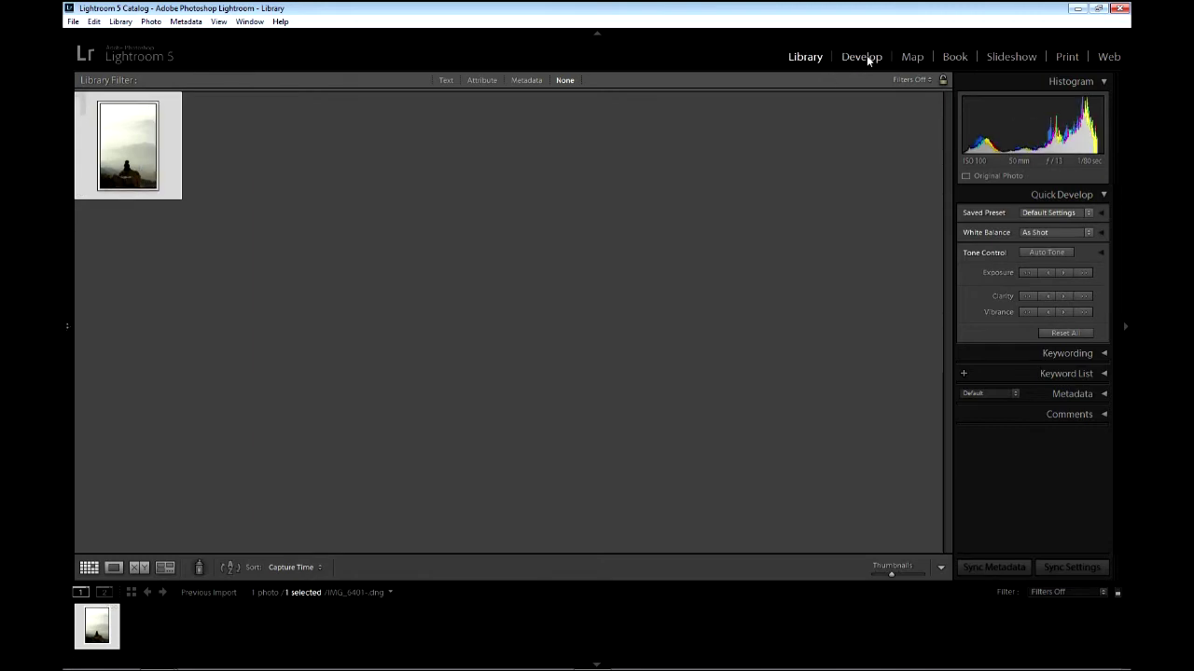
pyautogui.click(1077, 9)
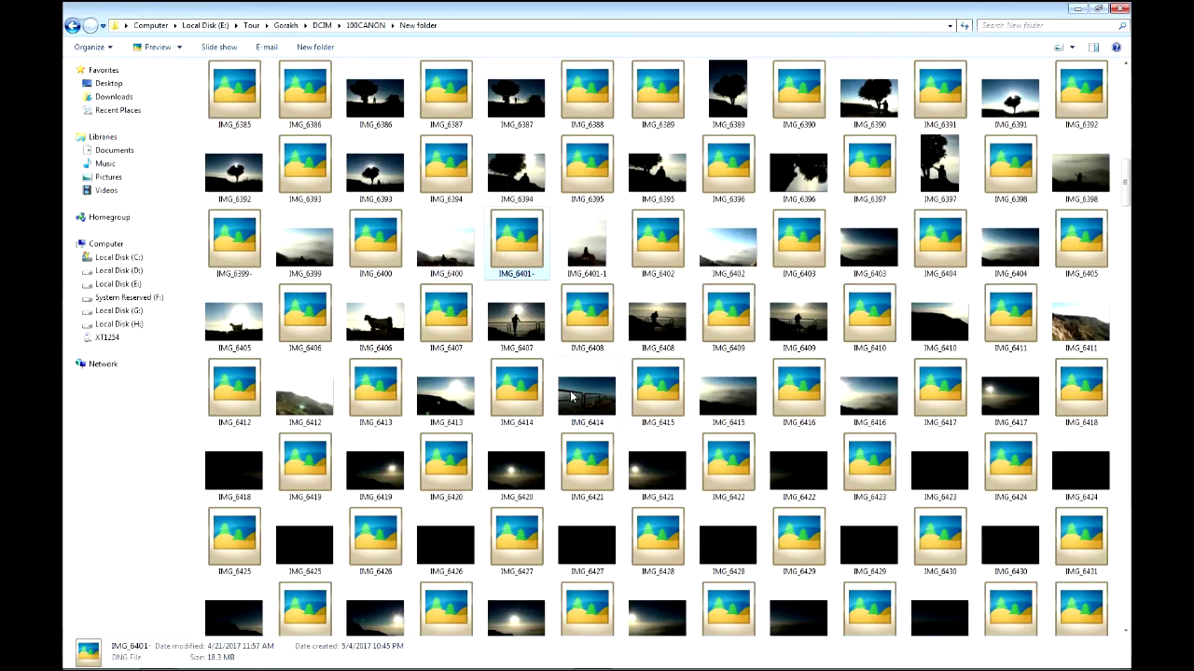
pyautogui.click(518, 321)
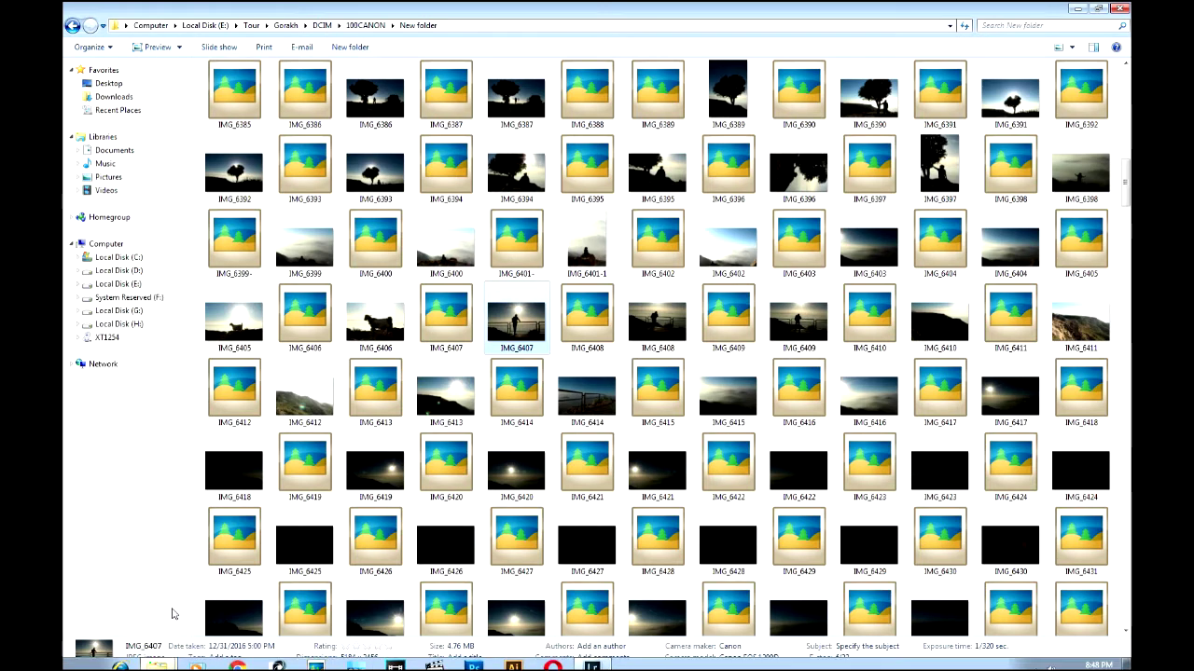
pyautogui.click(597, 653)
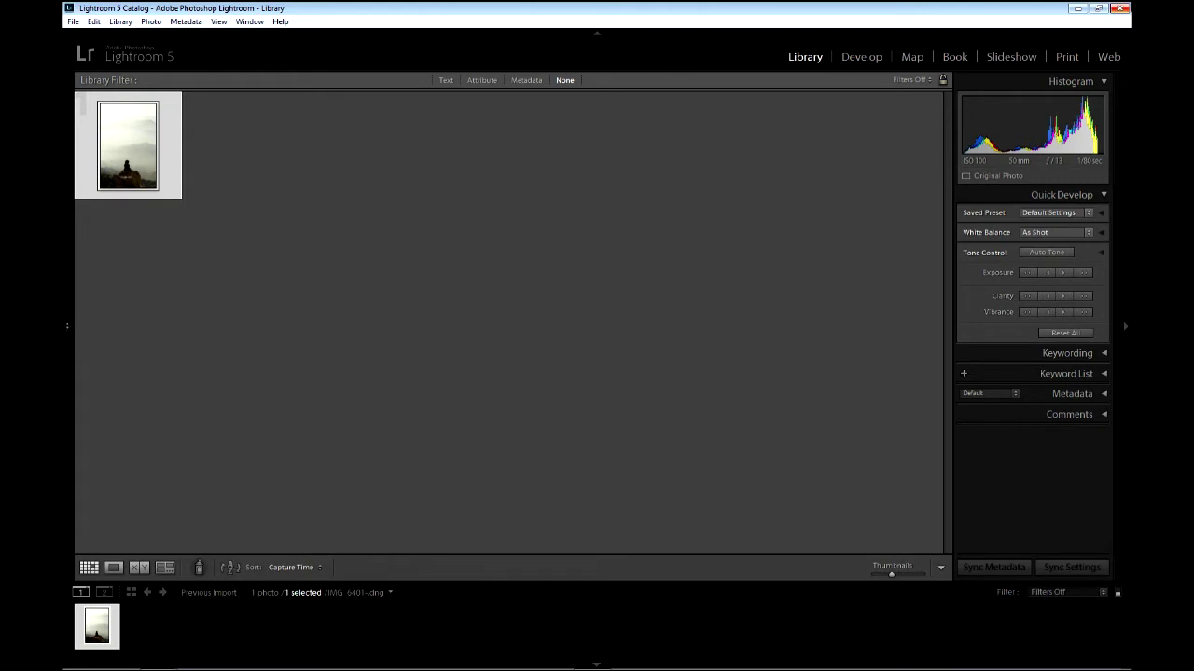
pyautogui.click(1120, 7)
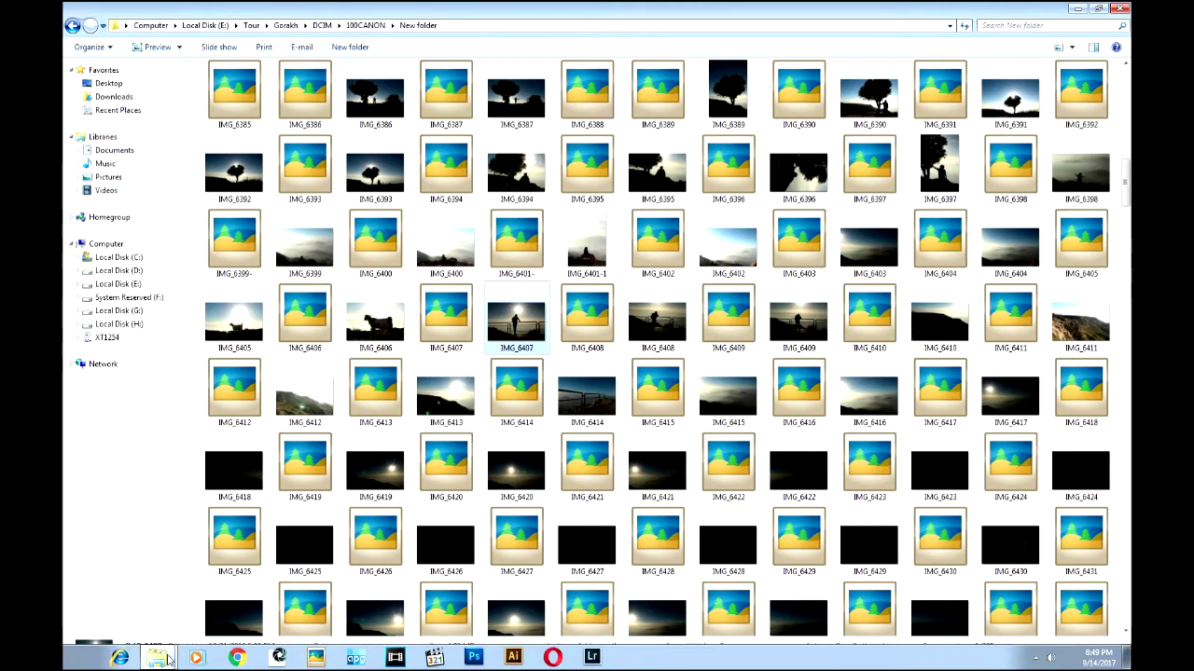
# Delete 'Lightroom 5 Catalog' from Pictures > Lightroom and recreate a fresh default catalog.
pyautogui.click(156, 652)
pyautogui.click(234, 539)
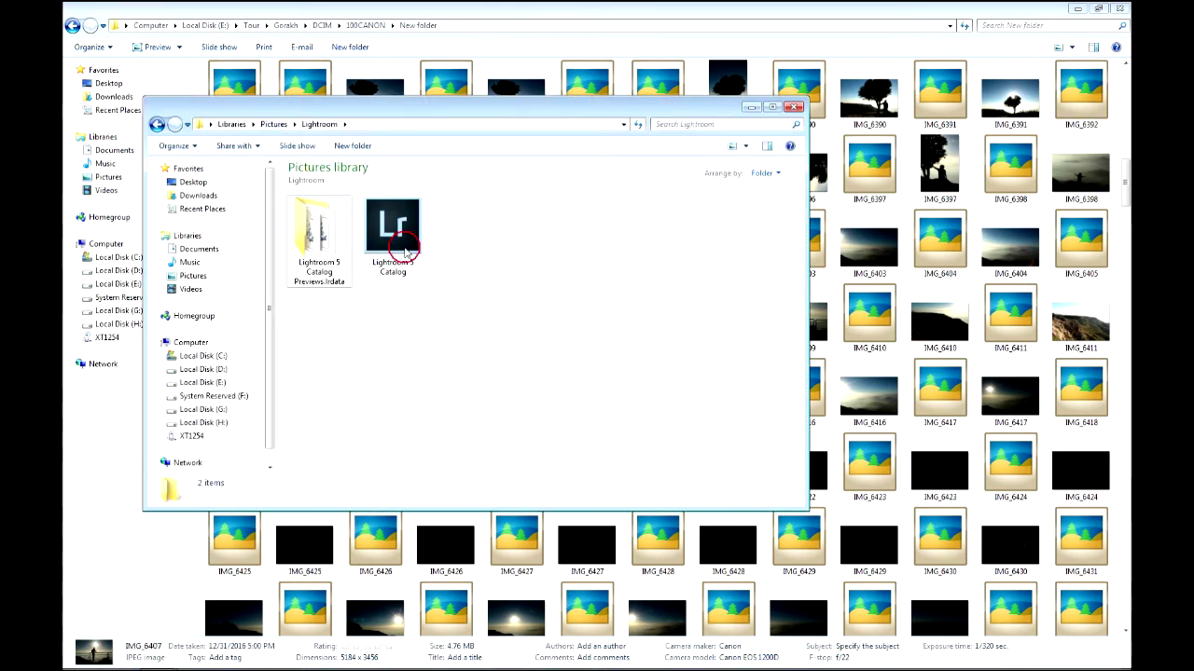
pyautogui.click(405, 239)
pyautogui.press('Delete')
pyautogui.press('Return')
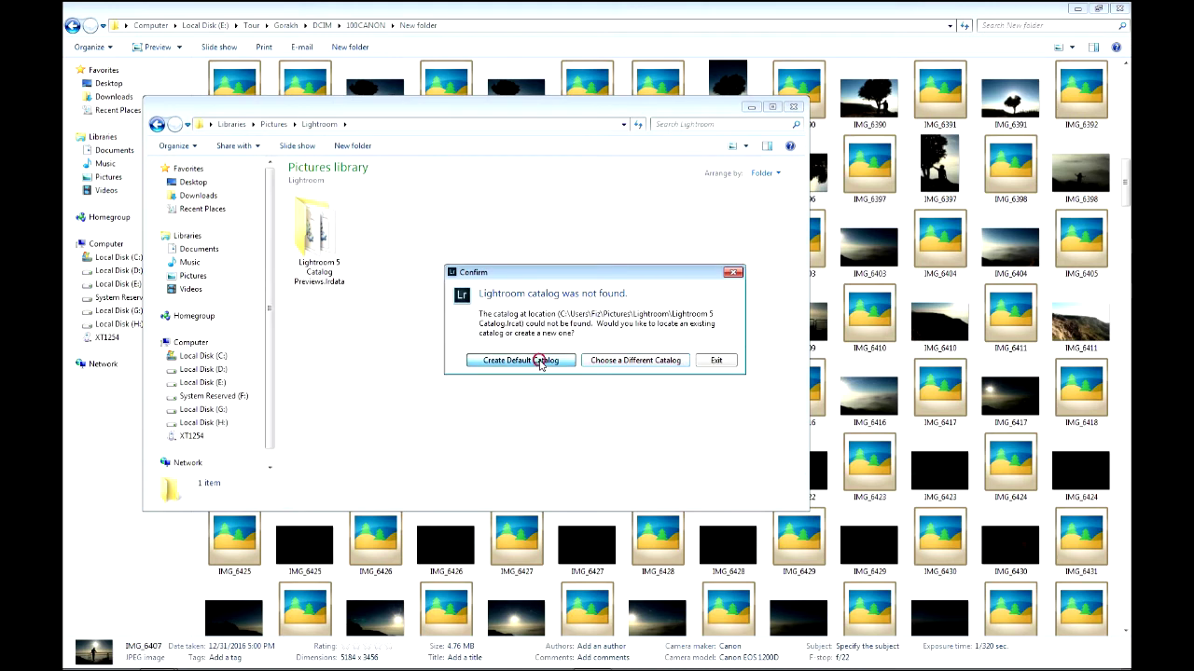
pyautogui.click(540, 364)
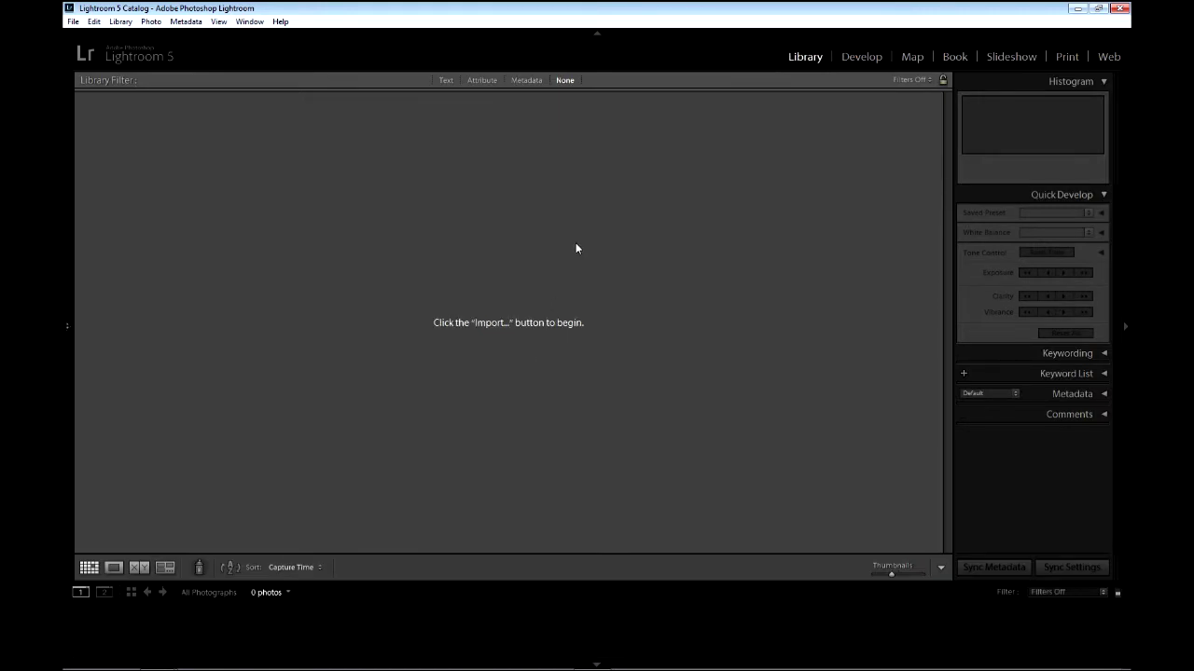
# Rename the photo file IMG_6401- to IMG_6401 by removing the trailing hyphen.
pyautogui.click(1077, 8)
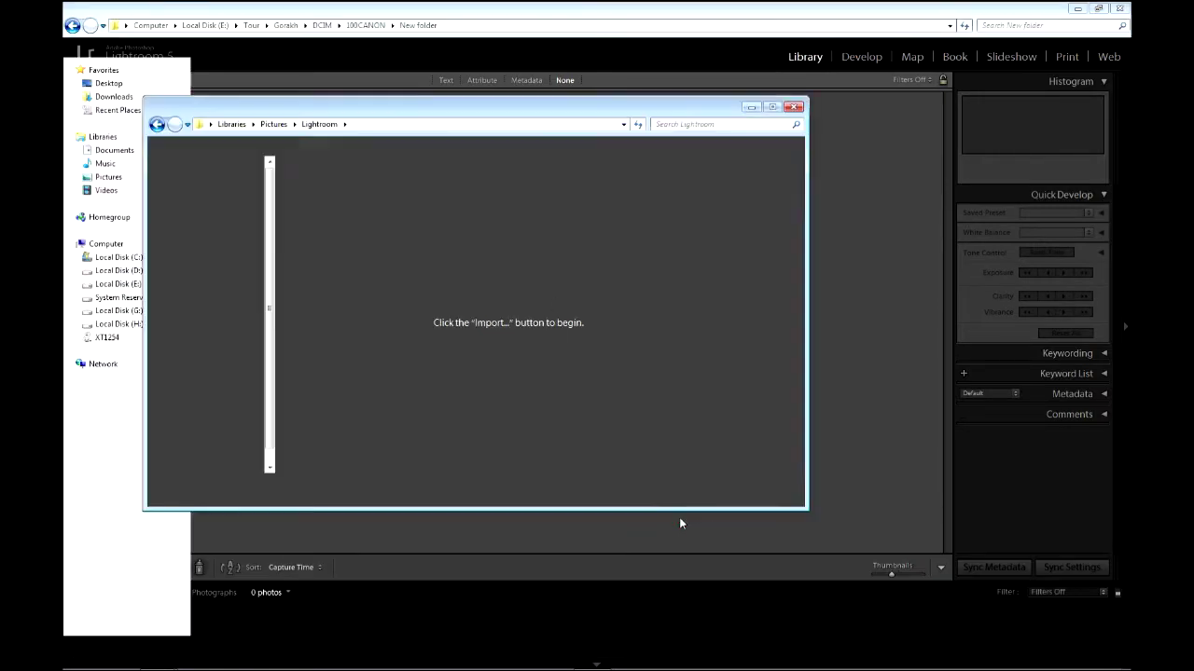
pyautogui.click(571, 21)
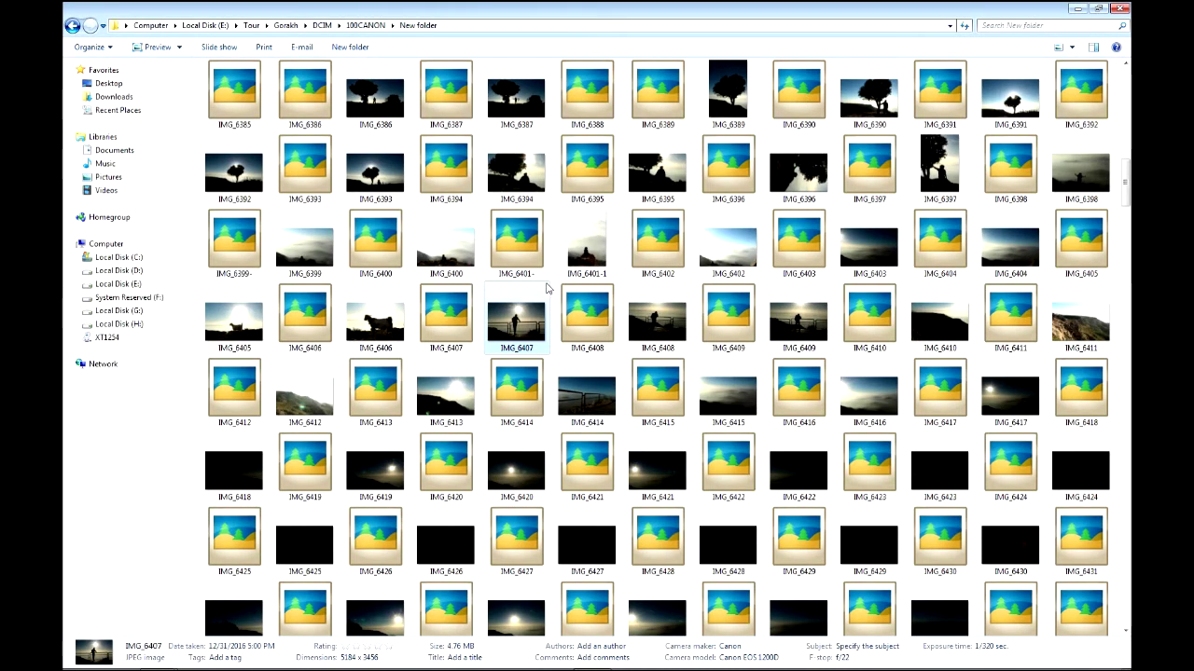
pyautogui.click(530, 264)
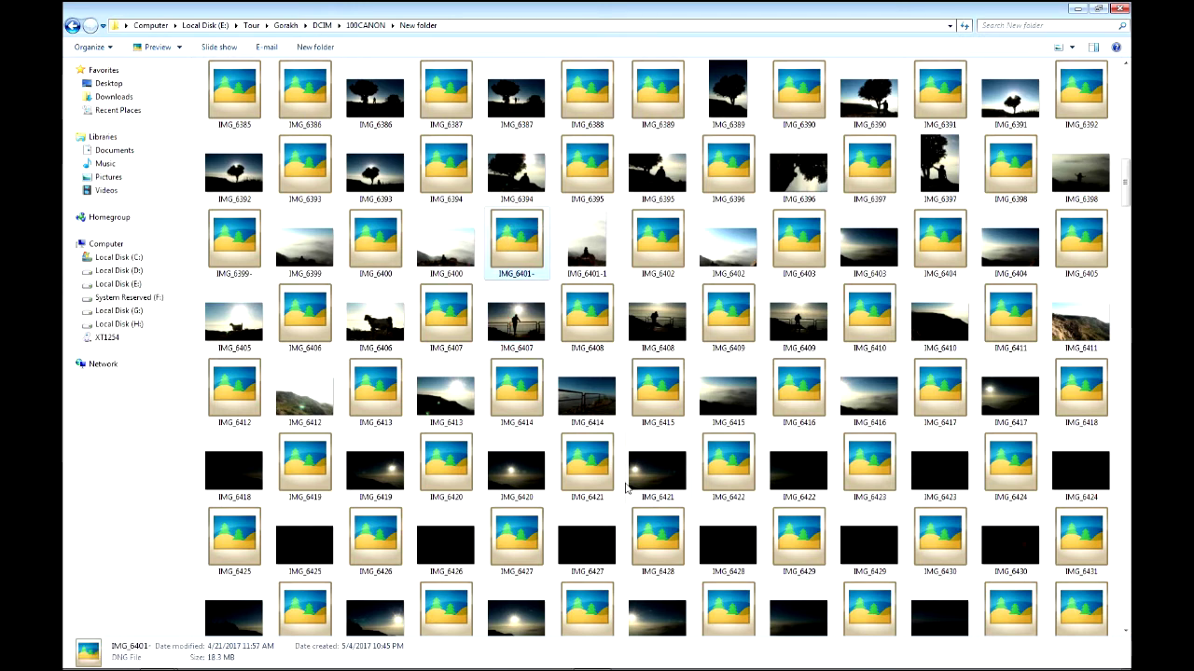
pyautogui.click(537, 321)
pyautogui.click(521, 253)
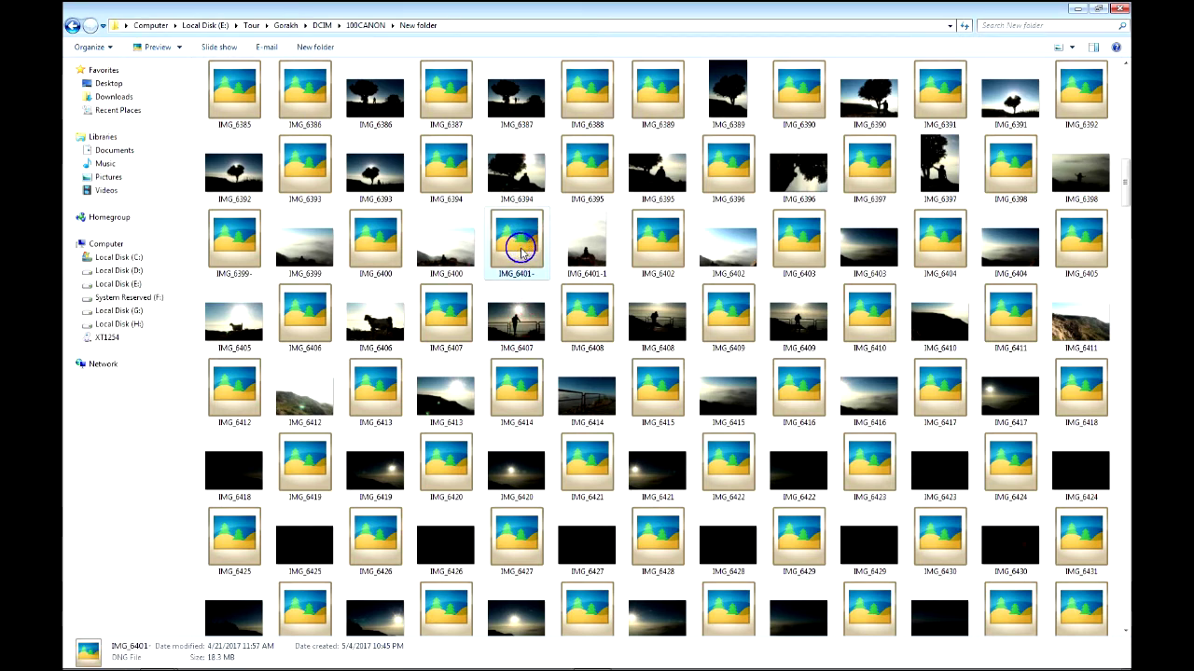
pyautogui.rightClick(521, 253)
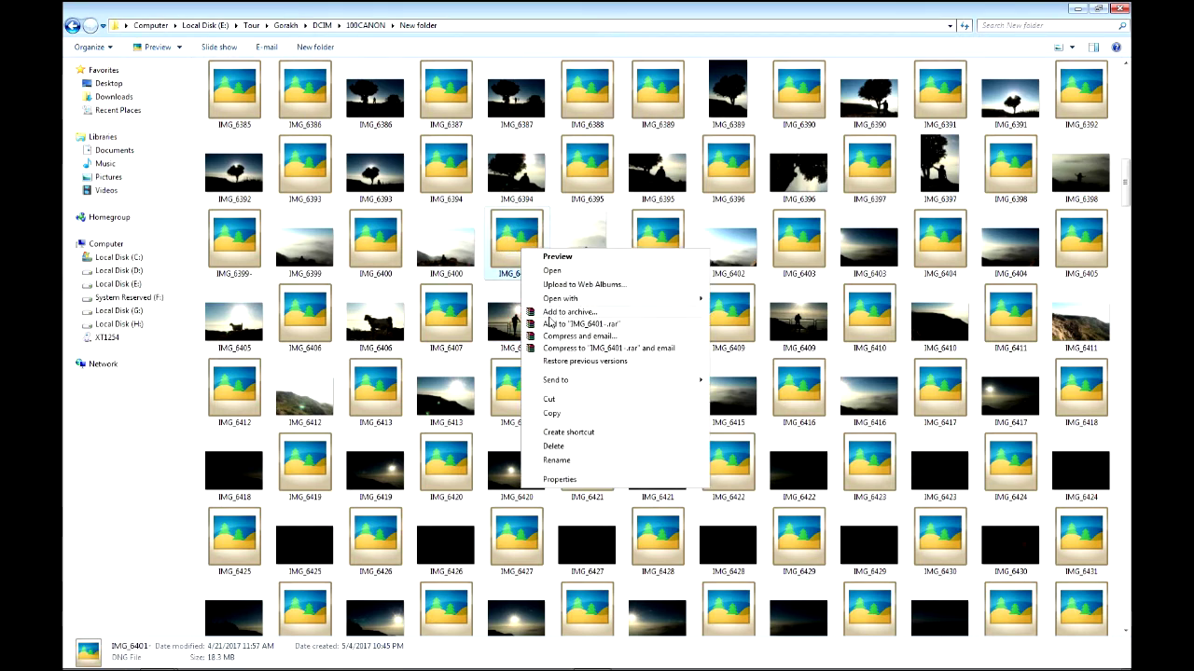
pyautogui.click(564, 461)
pyautogui.press('End')
pyautogui.press('BackSpace')
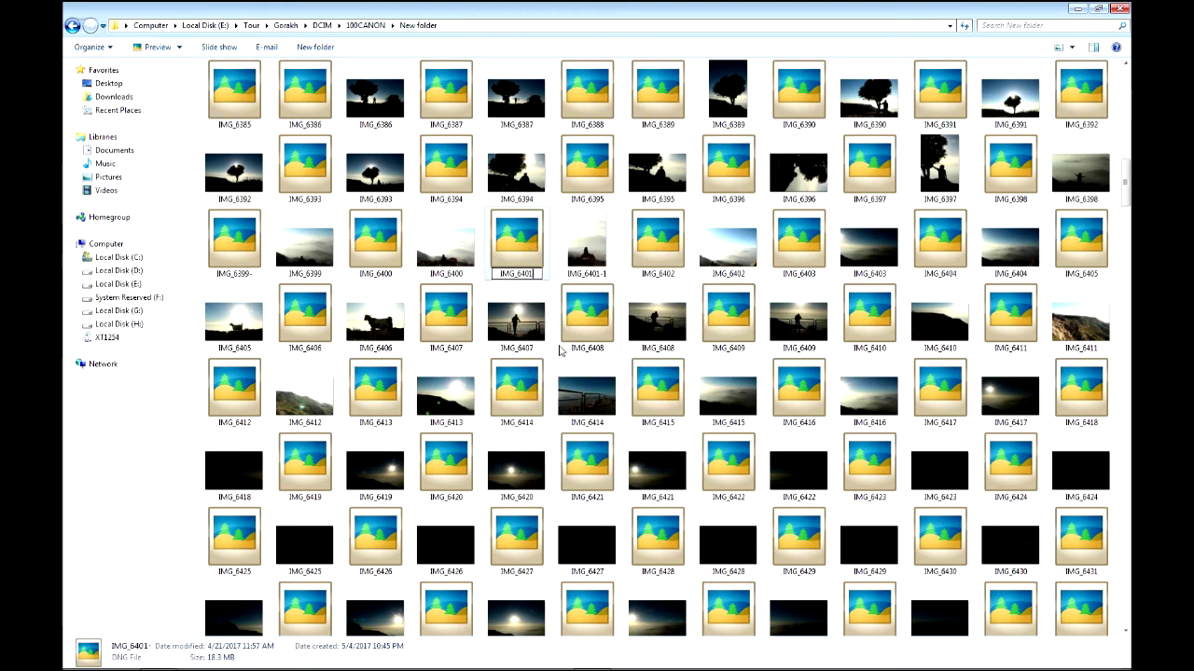
pyautogui.press('Return')
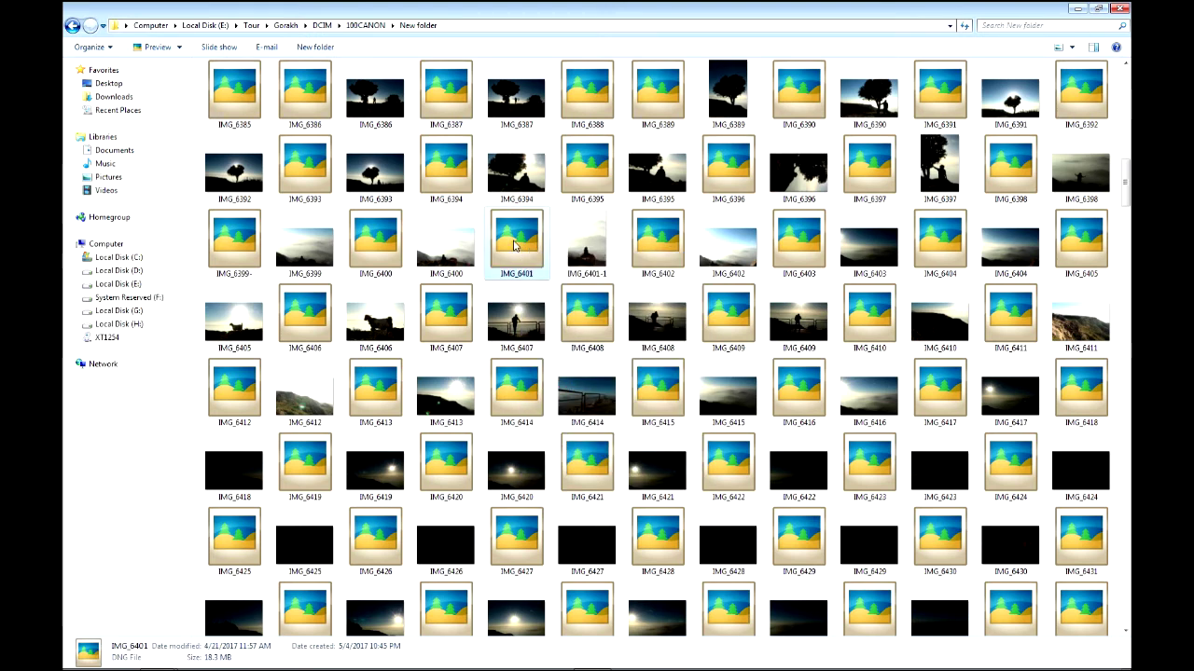
pyautogui.rightClick(515, 244)
# Open IMG_6401 with Lightroom so it imports into the new catalog's Library.
pyautogui.click(740, 304)
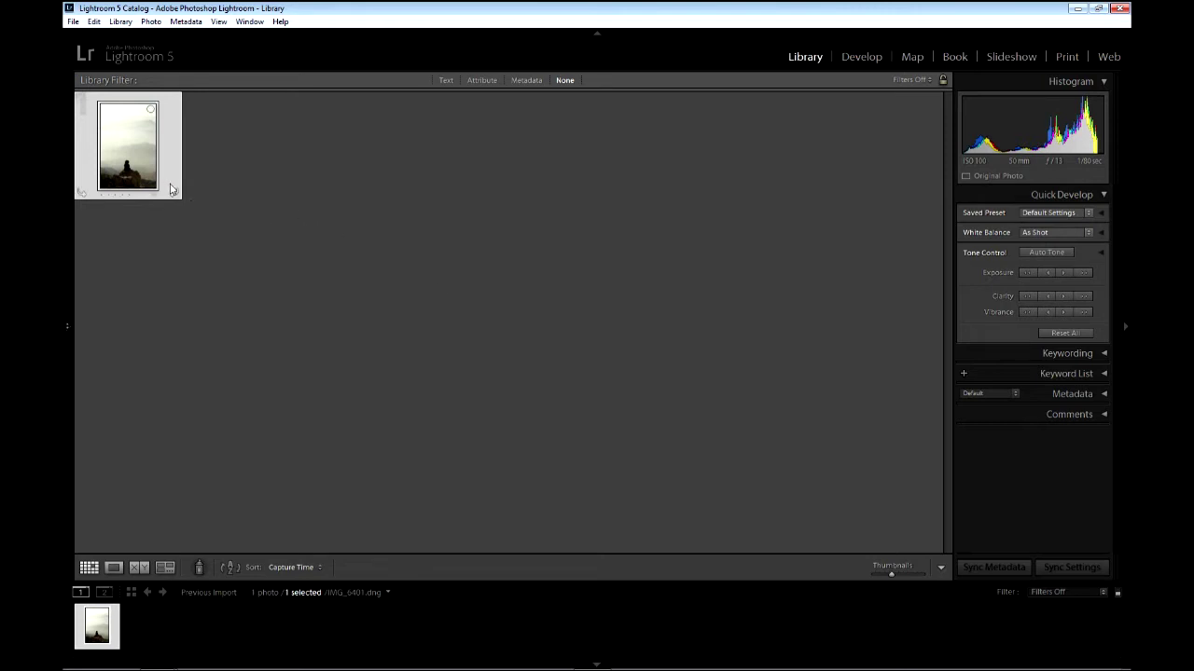
# View IMG_6401.dng in Loupe view, then switch it to the Develop module.
pyautogui.moveTo(128, 146)
pyautogui.click(110, 229)
pyautogui.doubleClick(133, 156)
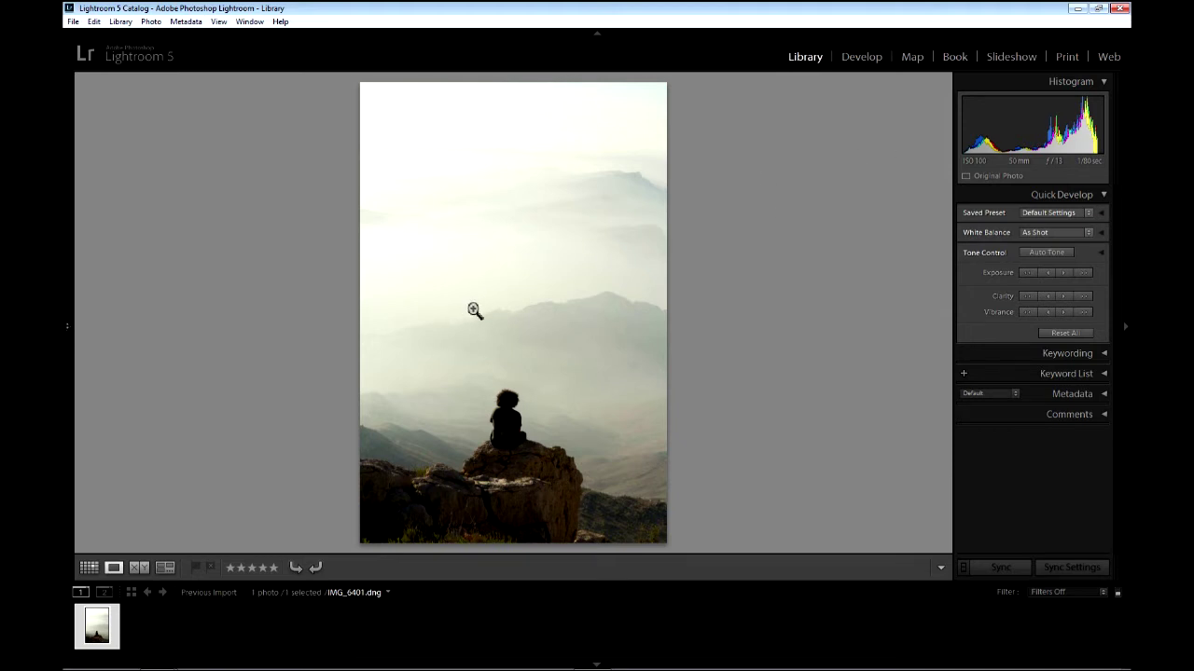
pyautogui.click(857, 60)
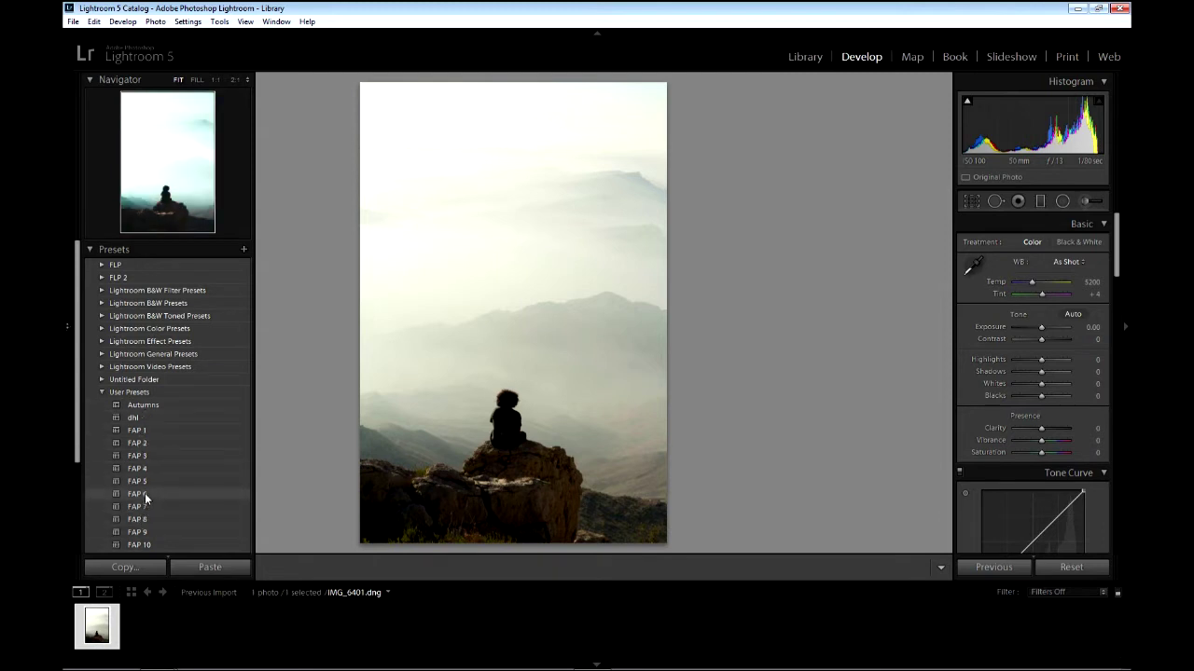
# Apply the Autumns preset to IMG_6401 and hide the left panels with F7.
pyautogui.click(152, 407)
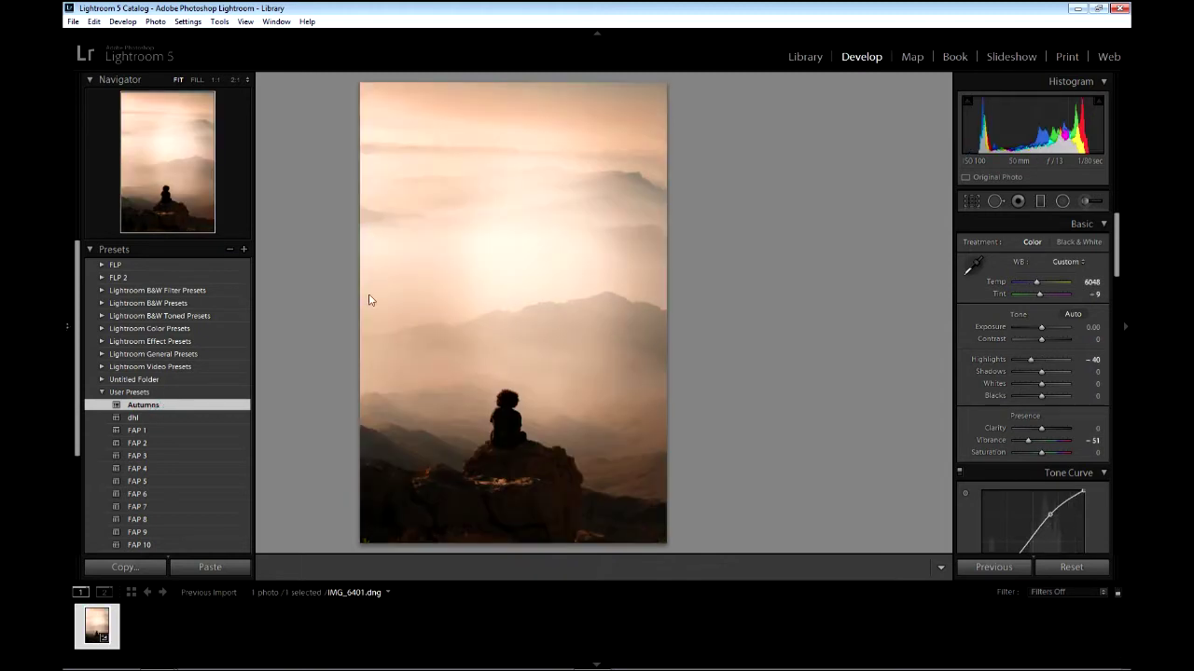
pyautogui.press('F7')
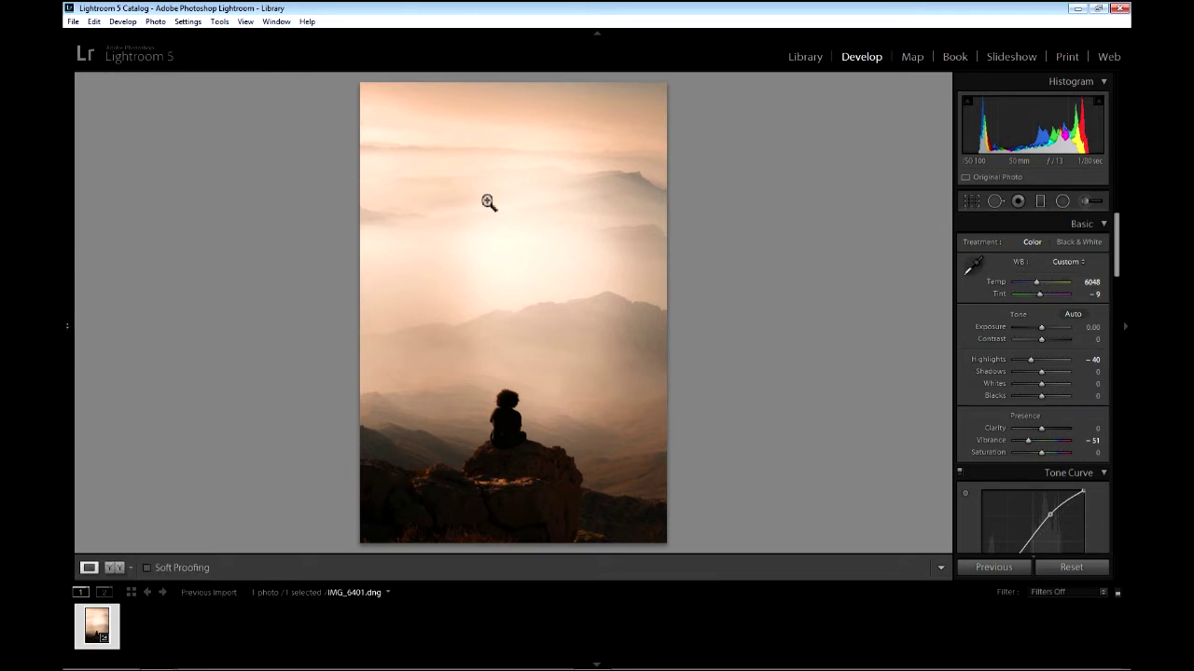
# Reset IMG_6401's develop settings to As Shot defaults: Temp 5200, Tint +4, sliders at 0.
pyautogui.click(1062, 567)
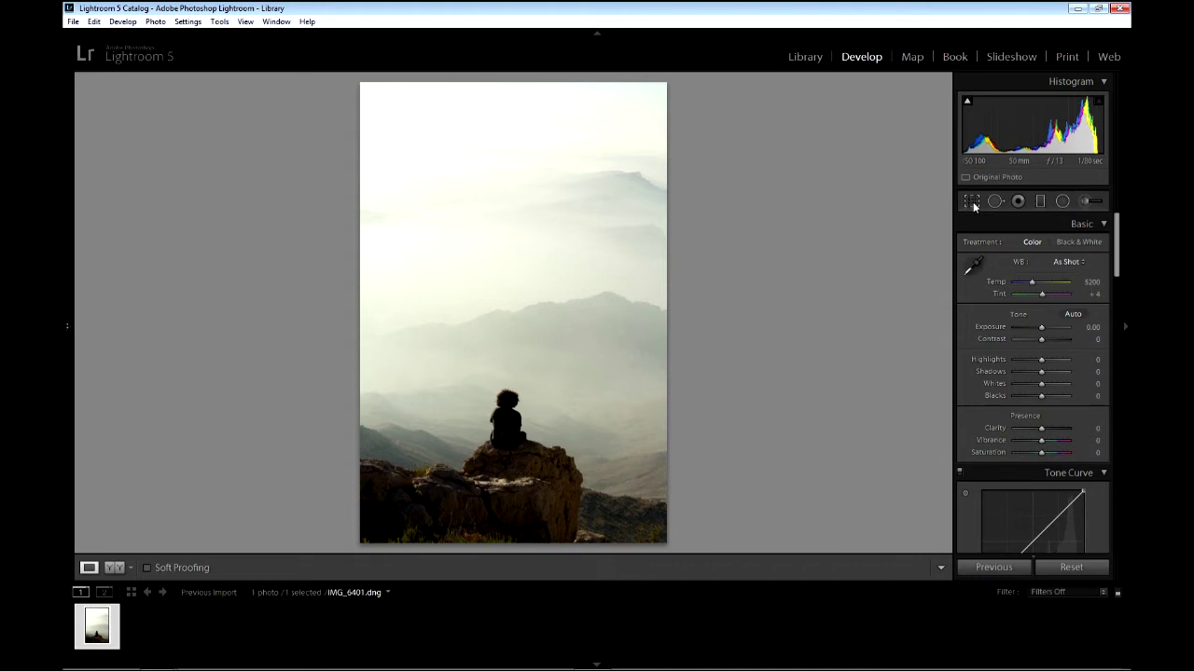
# Draw and apply two trial crops around the seated figure, resetting between them.
pyautogui.click(971, 202)
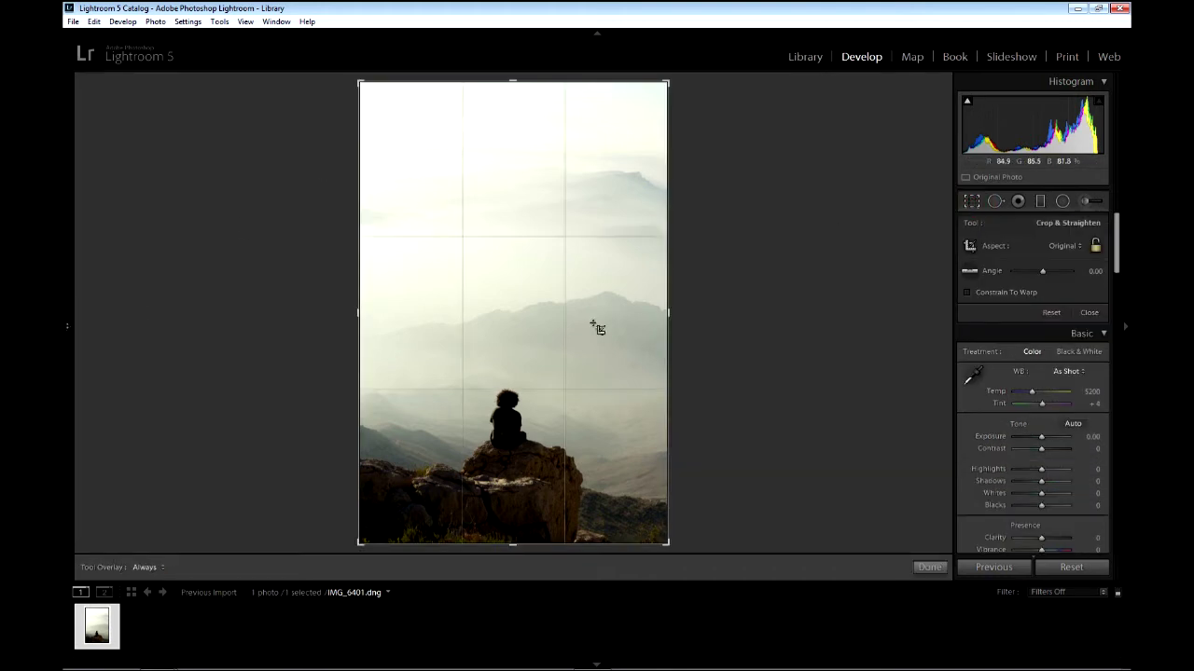
pyautogui.moveTo(401, 157)
pyautogui.mouseDown()
pyautogui.moveTo(701, 478)
pyautogui.moveTo(581, 492)
pyautogui.moveTo(709, 501)
pyautogui.moveTo(442, 405)
pyautogui.moveTo(627, 519)
pyautogui.moveTo(594, 421)
pyautogui.moveTo(653, 439)
pyautogui.moveTo(649, 449)
pyautogui.moveTo(550, 471)
pyautogui.moveTo(631, 466)
pyautogui.moveTo(427, 458)
pyautogui.moveTo(639, 465)
pyautogui.moveTo(589, 466)
pyautogui.mouseUp()
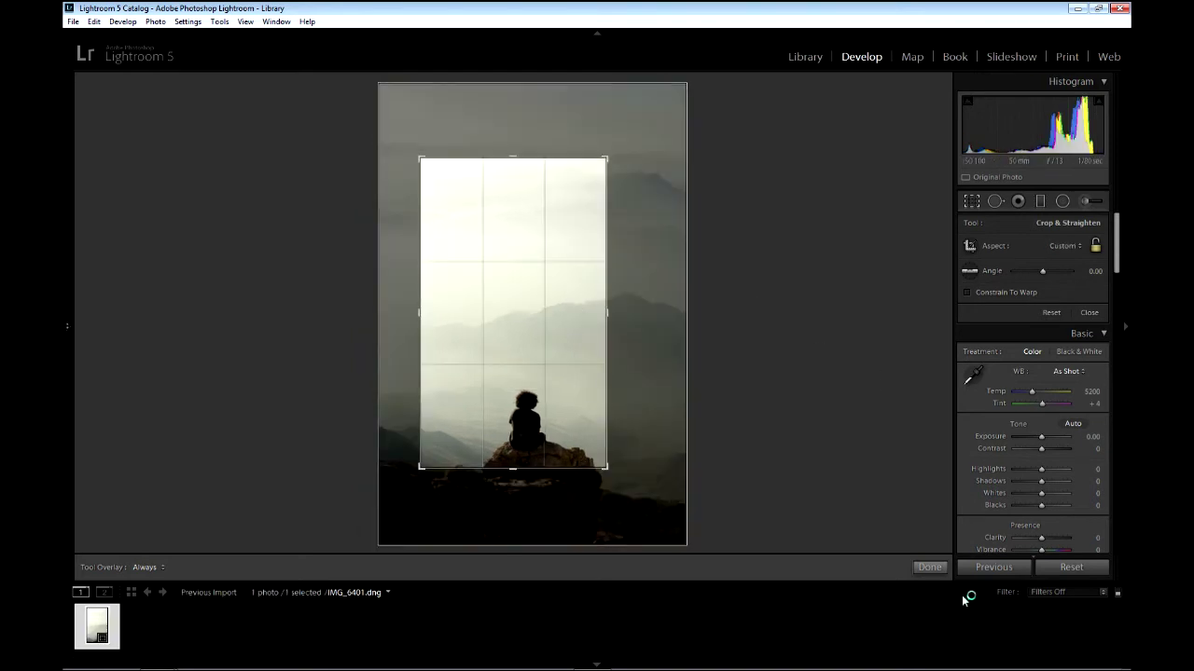
pyautogui.click(929, 567)
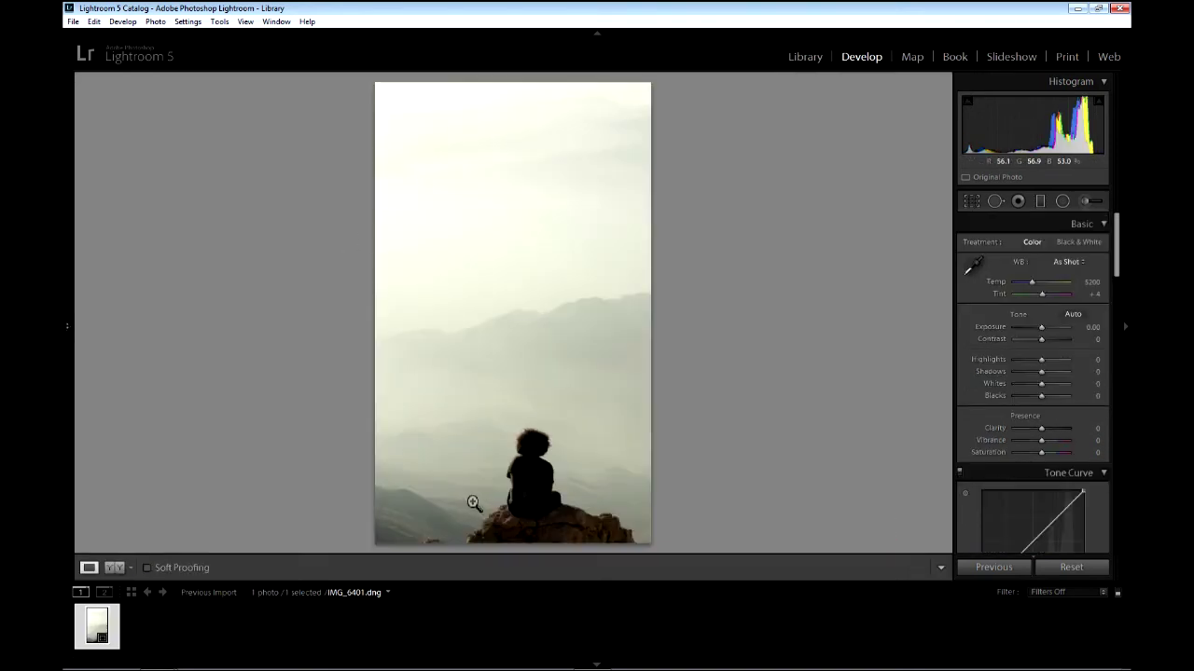
pyautogui.click(1045, 560)
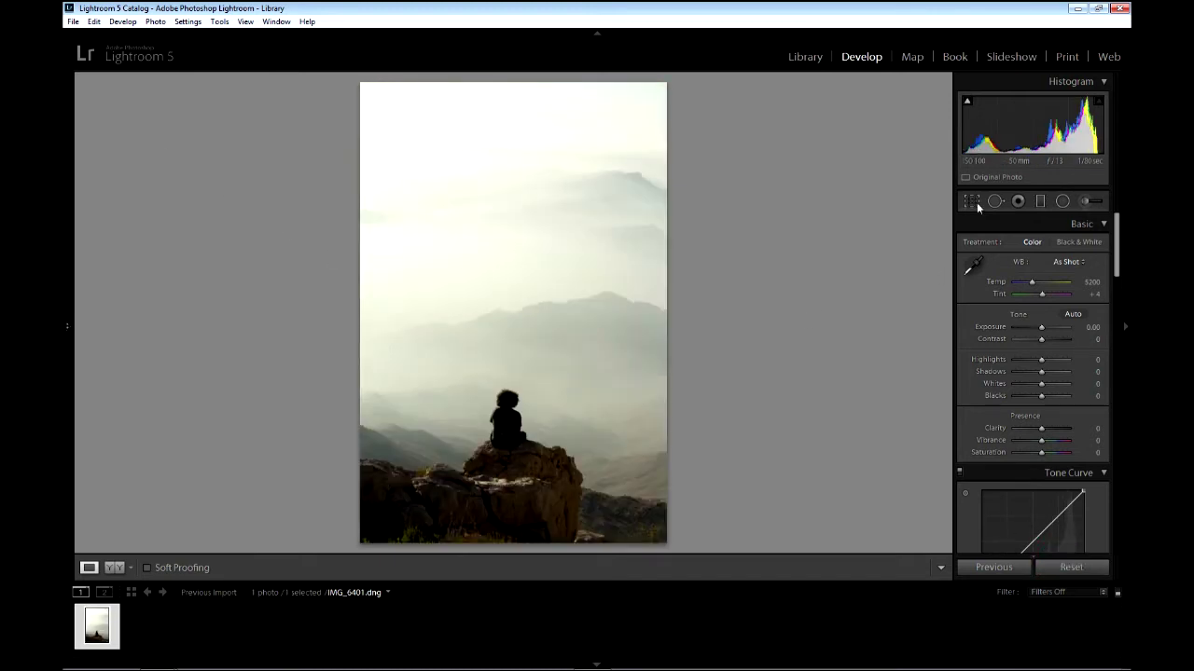
pyautogui.click(974, 201)
pyautogui.moveTo(411, 189); pyautogui.dragTo(645, 543)
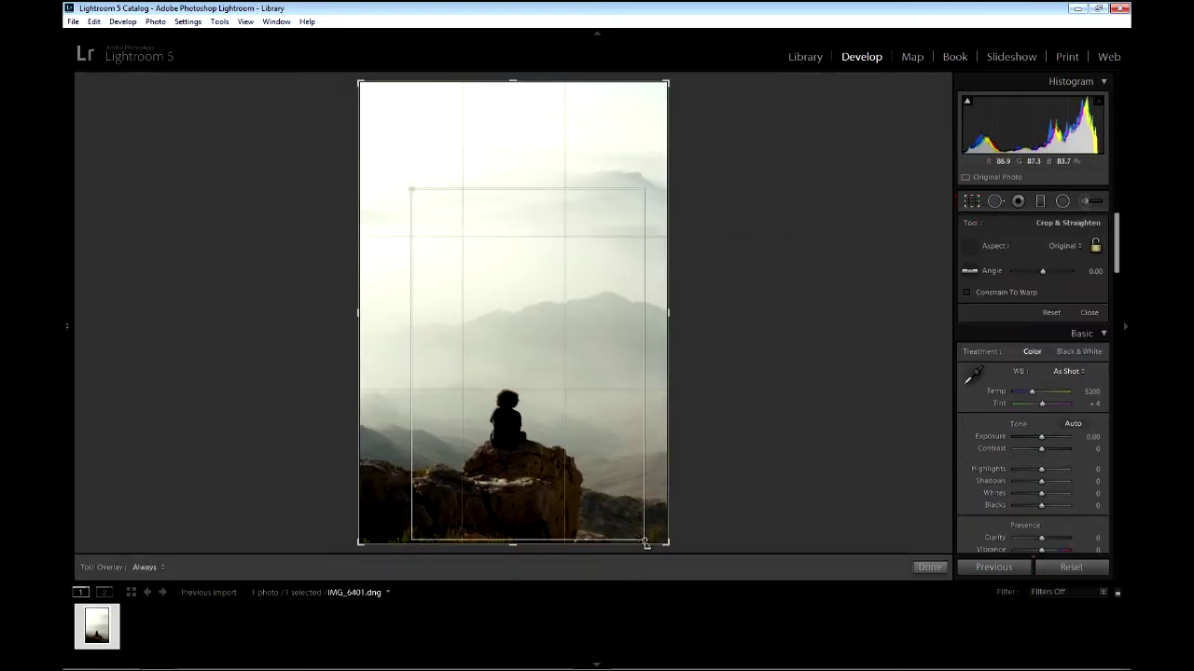
pyautogui.click(930, 567)
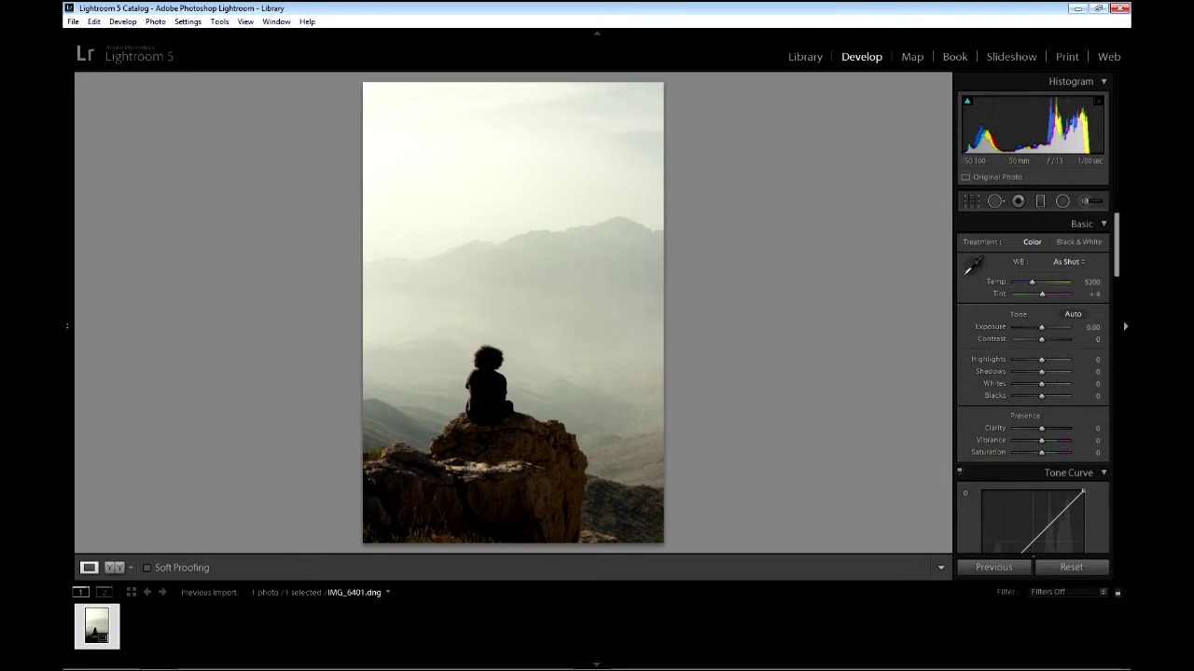
# Shift and widen the crop, then reset to the full frame and reopen cropping.
pyautogui.click(972, 201)
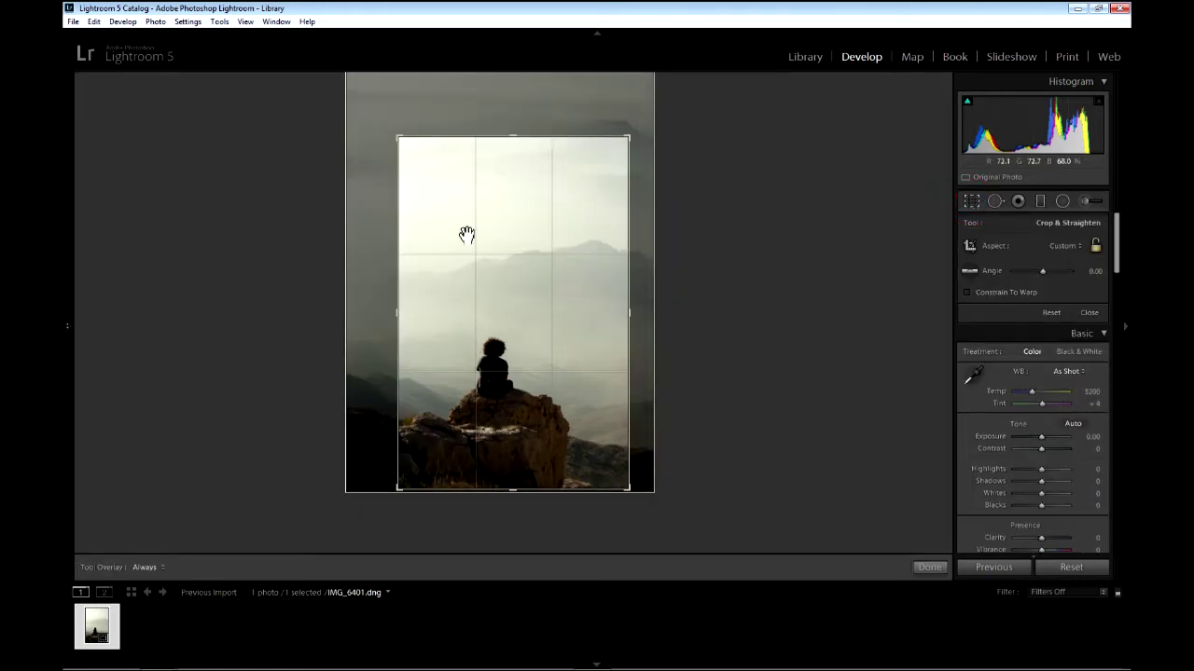
pyautogui.moveTo(460, 234)
pyautogui.mouseDown()
pyautogui.moveTo(511, 241)
pyautogui.moveTo(489, 240)
pyautogui.mouseUp()
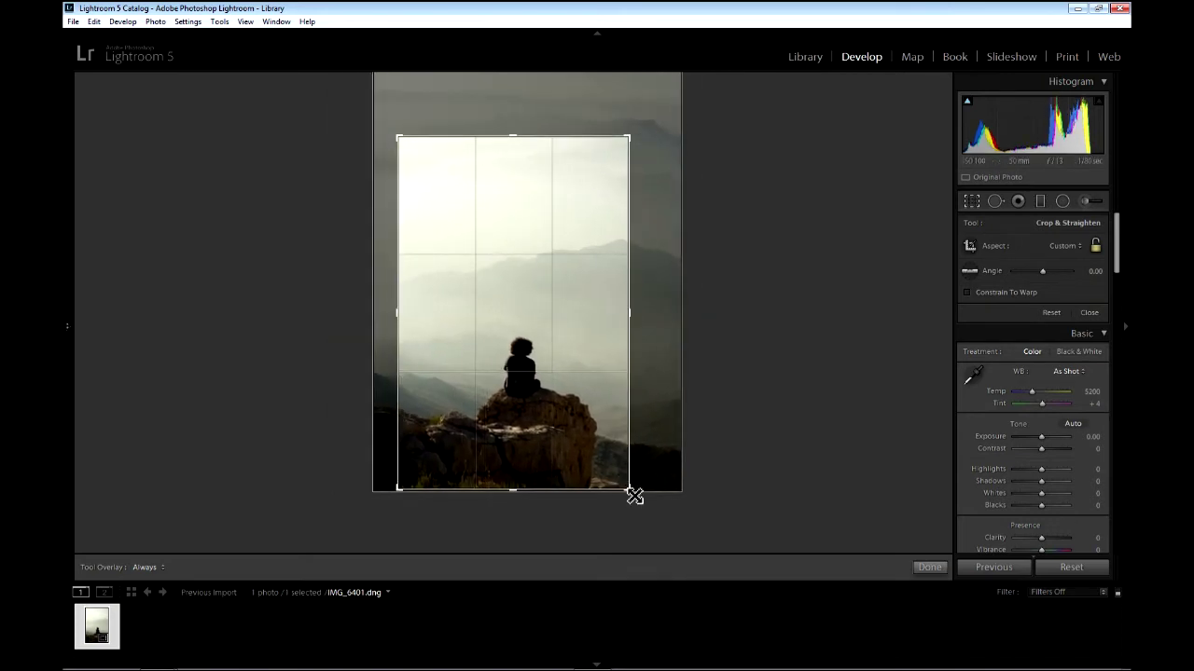
pyautogui.moveTo(634, 495)
pyautogui.mouseDown()
pyautogui.moveTo(647, 479)
pyautogui.moveTo(634, 474)
pyautogui.mouseUp()
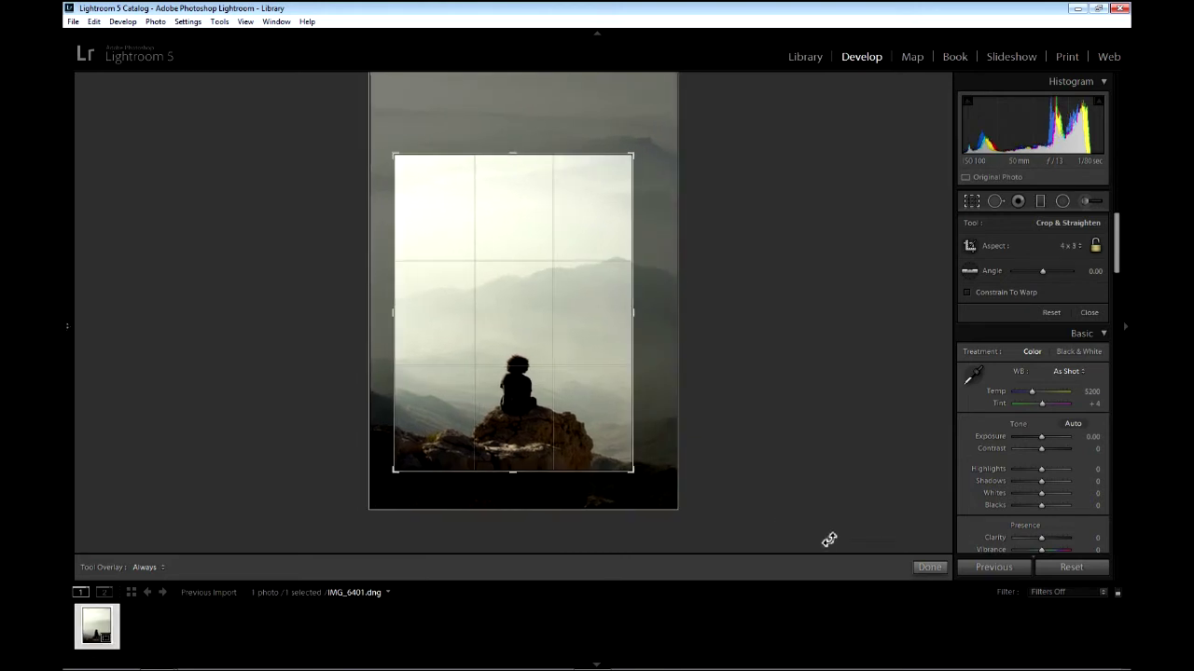
pyautogui.click(927, 568)
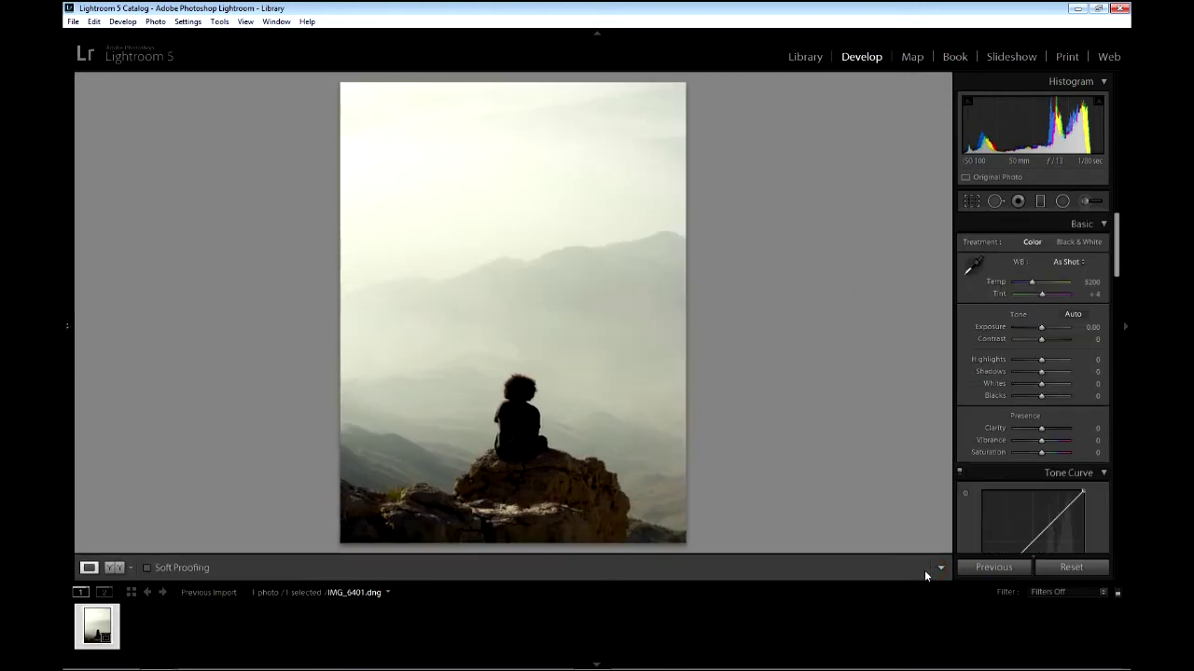
pyautogui.click(1068, 566)
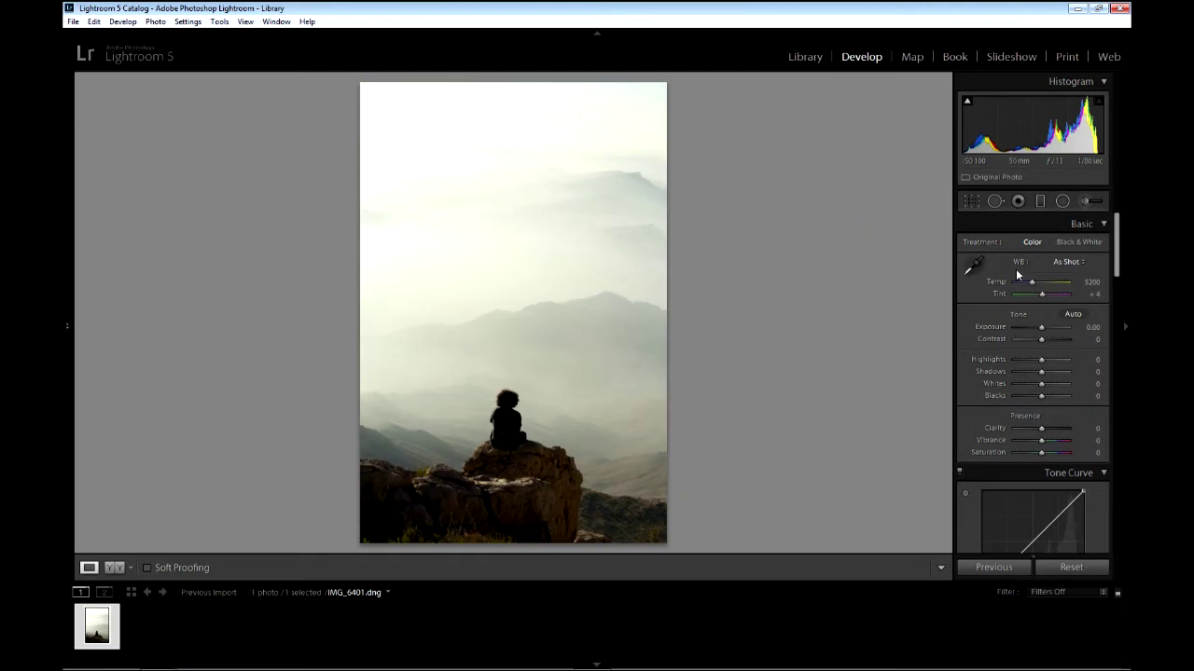
pyautogui.click(972, 202)
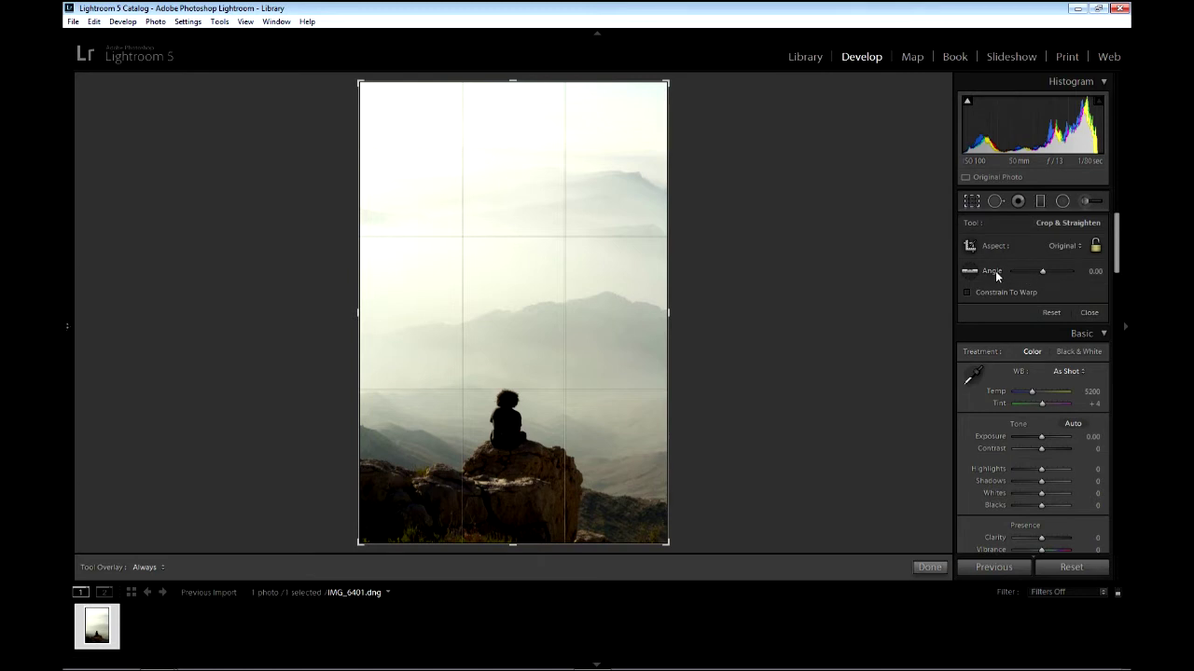
# Tilt the mountain photo's crop to about -23.76 degrees and apply it.
pyautogui.click(932, 568)
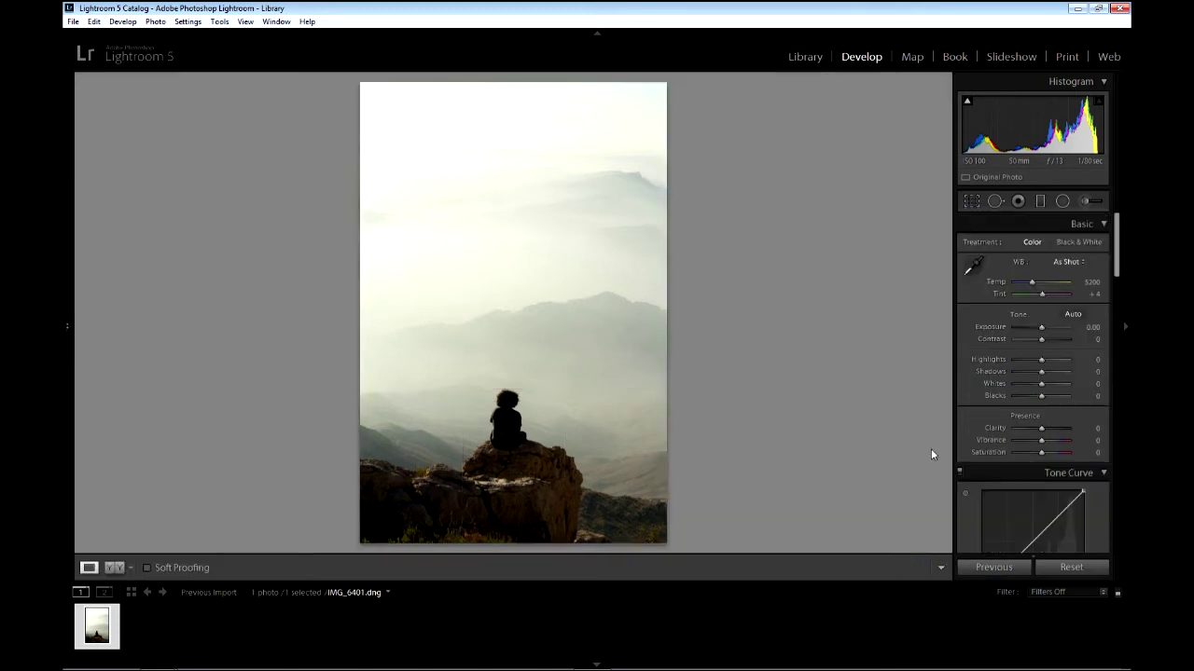
pyautogui.click(972, 201)
pyautogui.moveTo(1042, 272); pyautogui.dragTo(1026, 273)
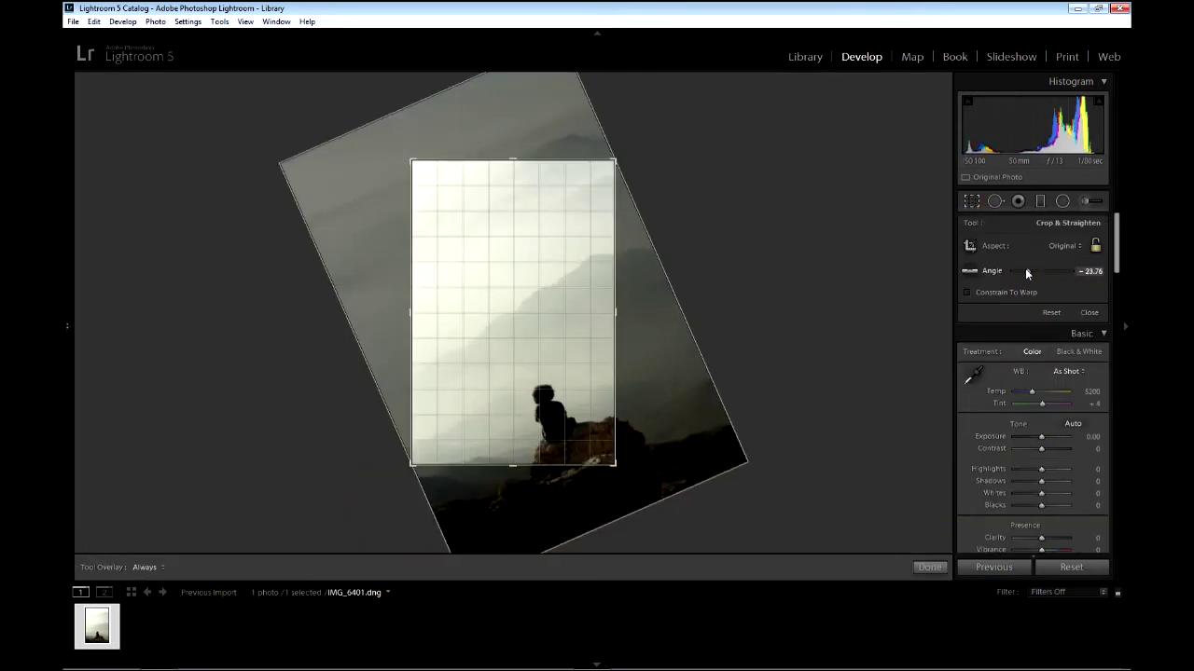
pyautogui.click(930, 567)
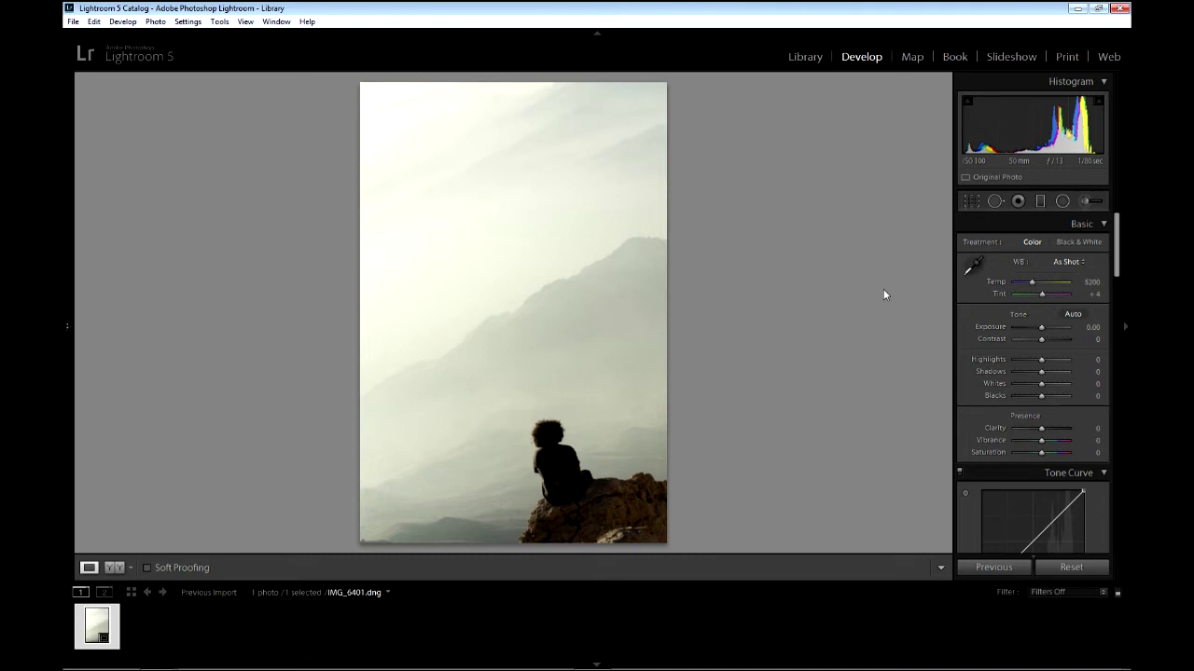
pyautogui.click(971, 201)
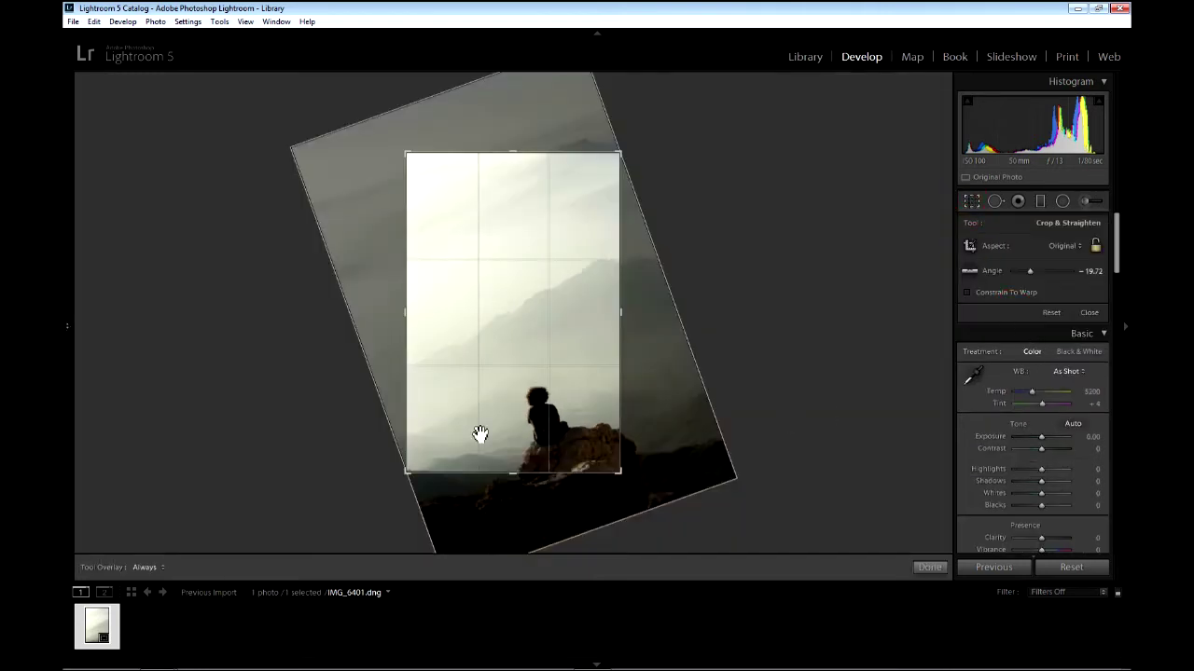
pyautogui.doubleClick(449, 374)
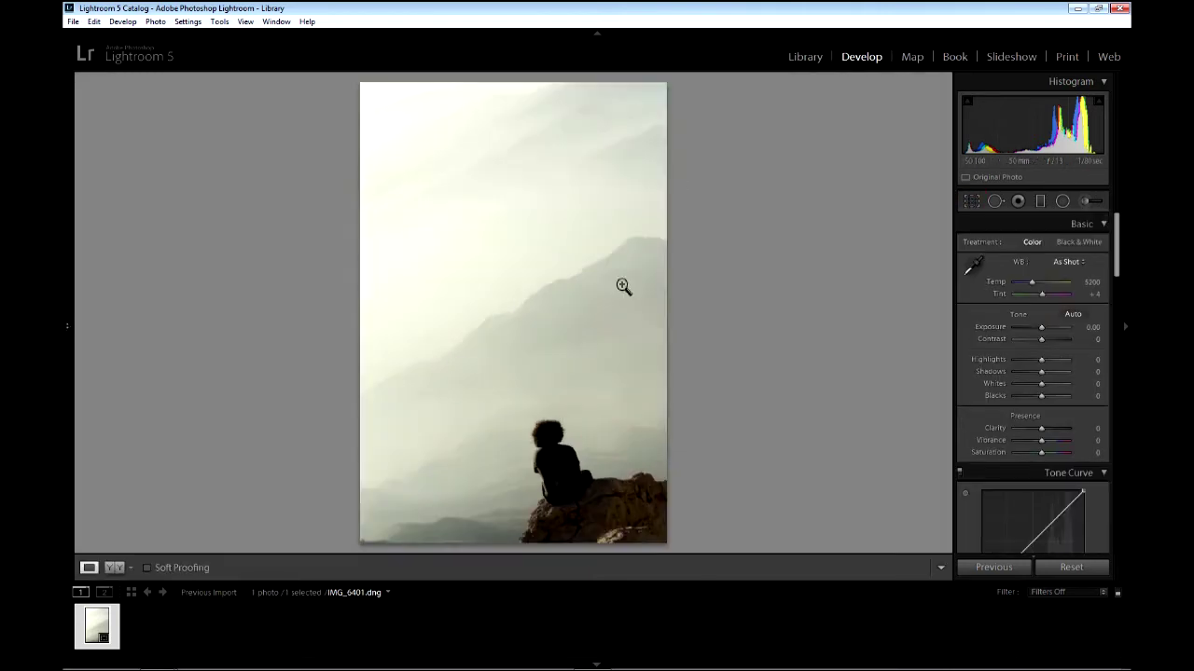
# Ease the tilt to -16.72, then -5.56 degrees, apply, then reset to the original frame.
pyautogui.click(970, 200)
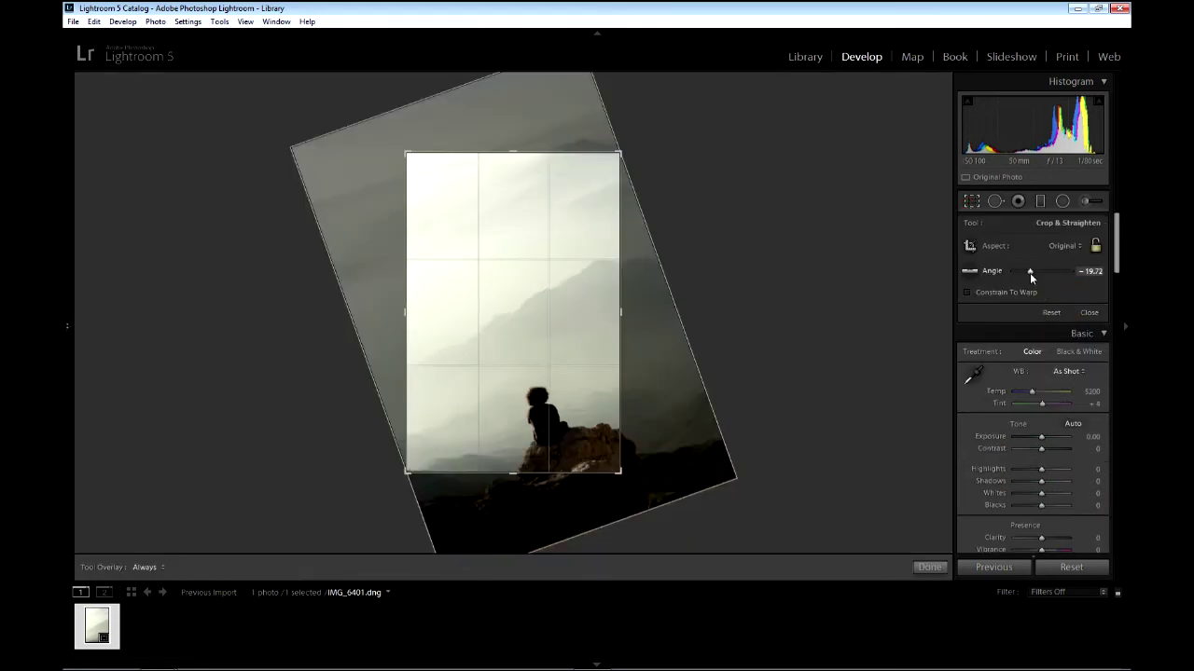
pyautogui.moveTo(1029, 271); pyautogui.dragTo(1032, 272)
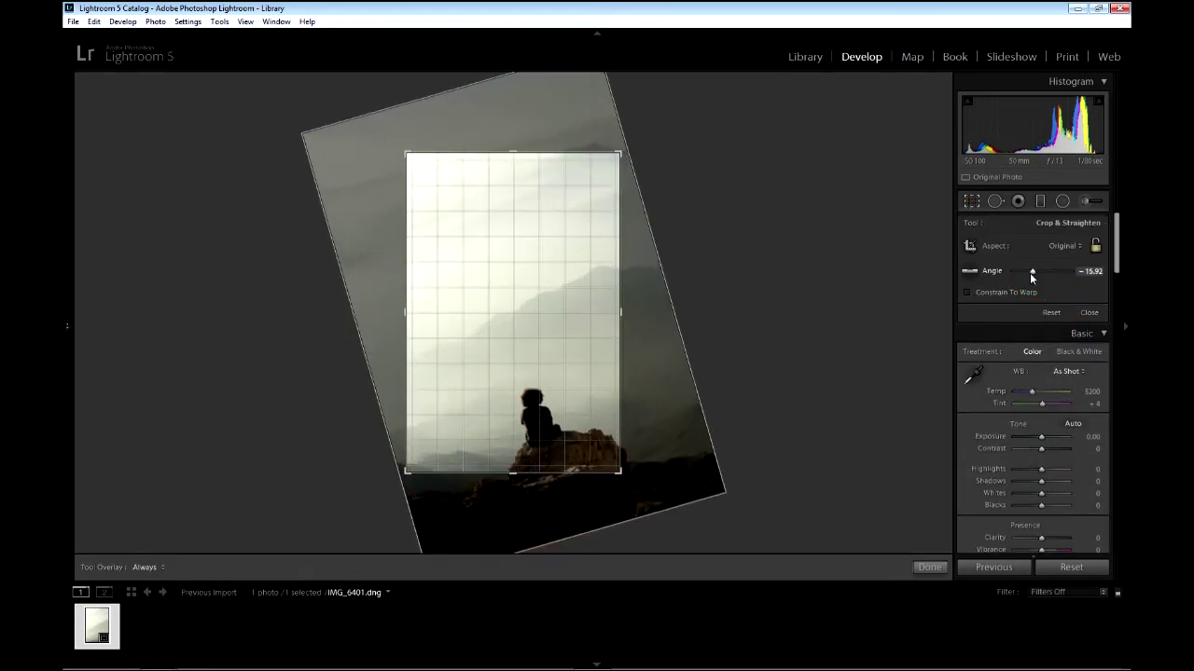
pyautogui.moveTo(1030, 273); pyautogui.dragTo(1039, 273)
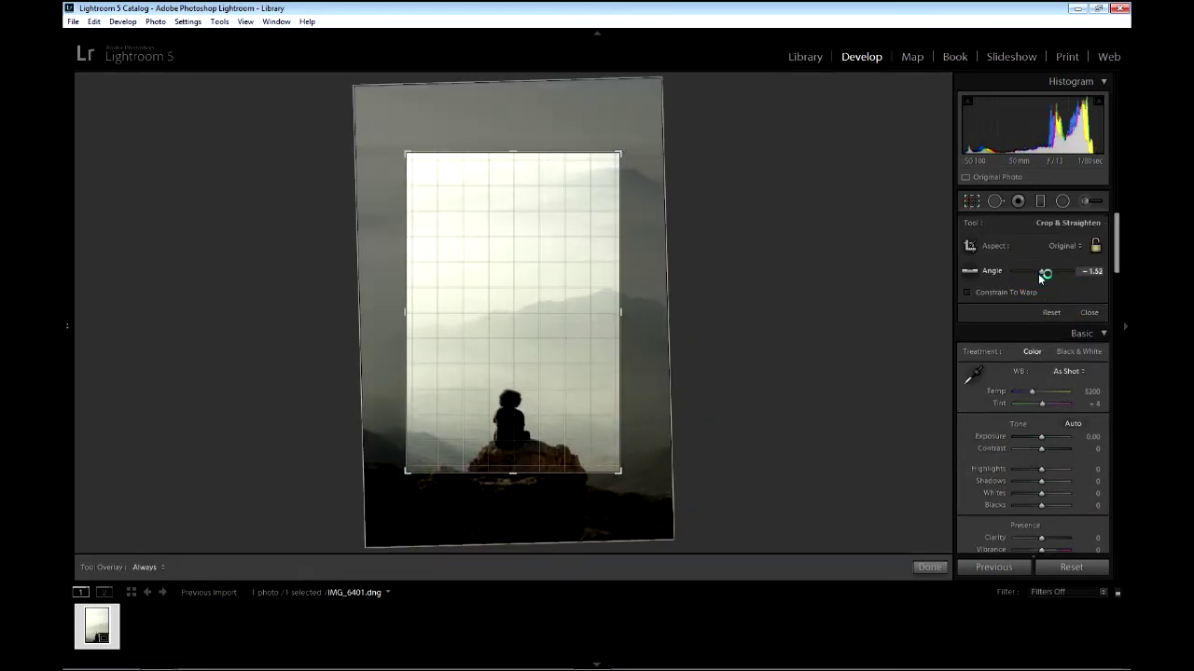
pyautogui.click(930, 568)
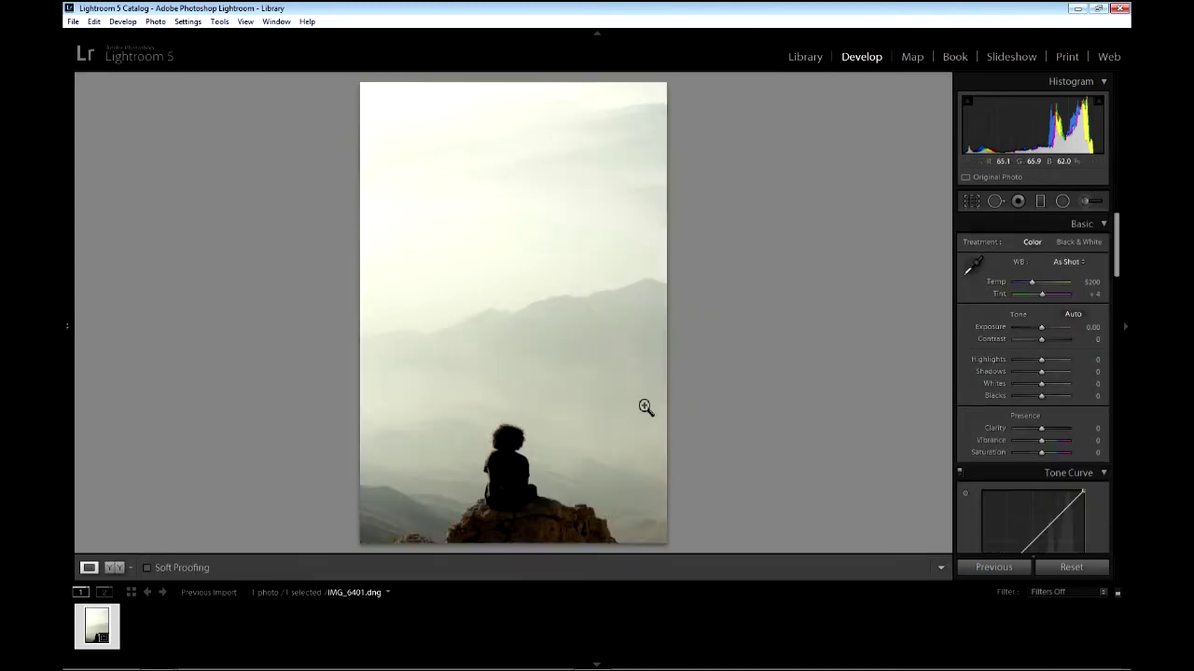
pyautogui.click(1071, 568)
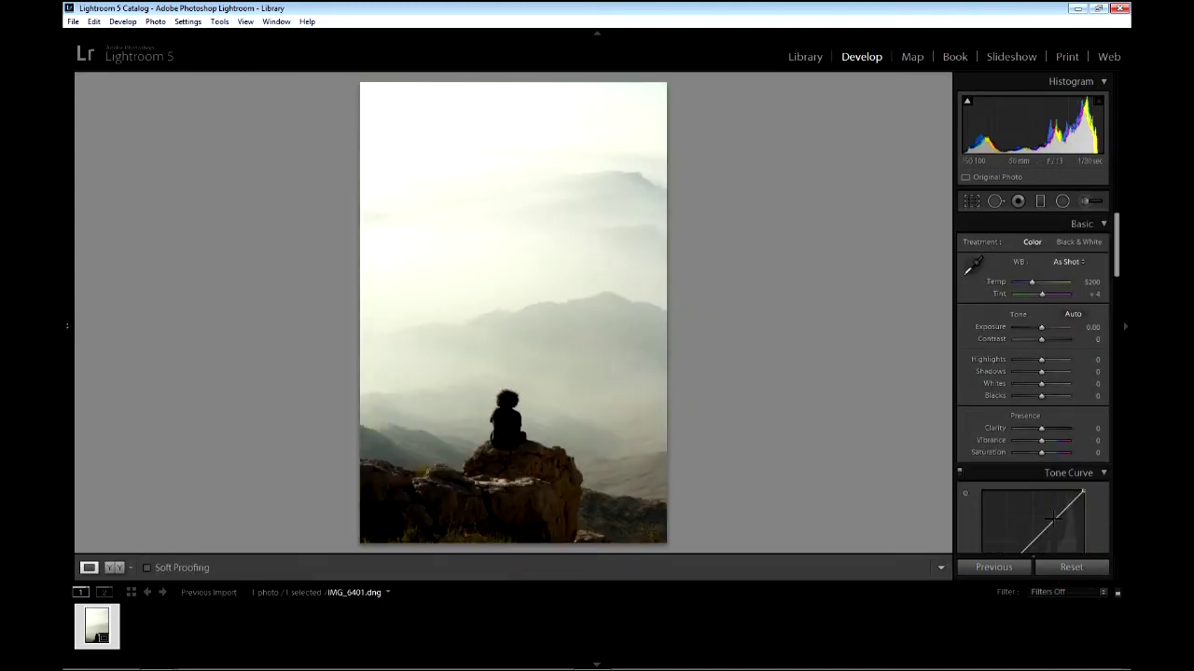
# Darken exposure to reveal dust, heal a spot in the upper-left sky, then return exposure to 0.00.
pyautogui.click(995, 201)
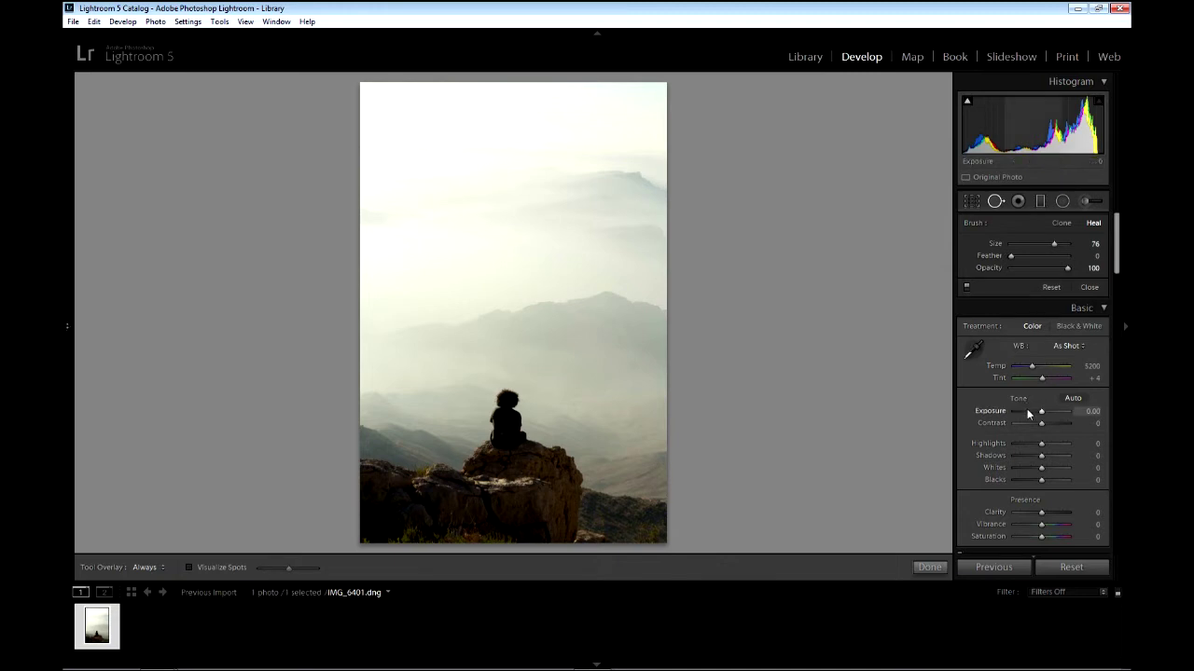
pyautogui.moveTo(1043, 412)
pyautogui.mouseDown()
pyautogui.moveTo(989, 413)
pyautogui.moveTo(1027, 411)
pyautogui.mouseUp()
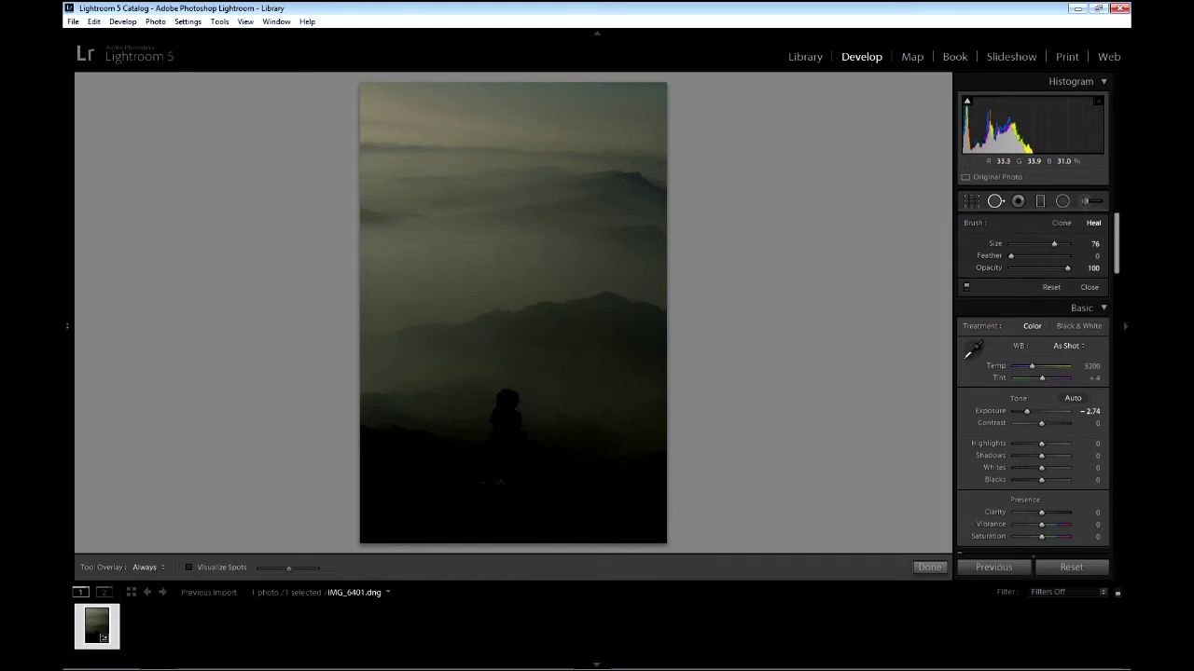
pyautogui.click(414, 213)
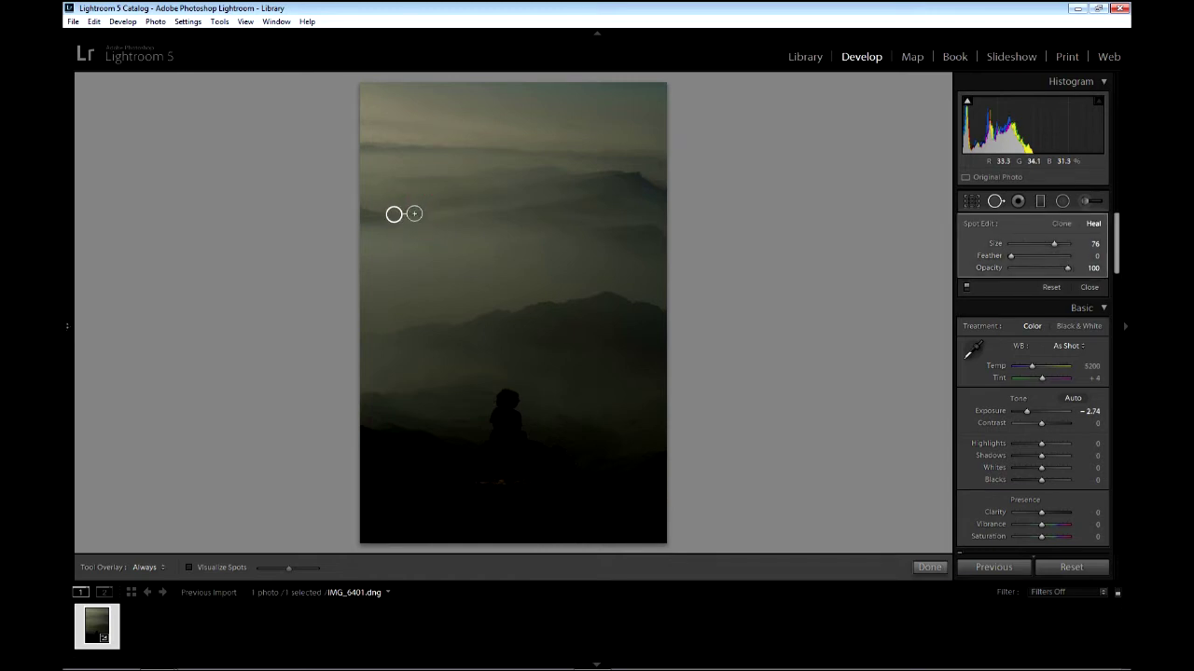
pyautogui.click(928, 565)
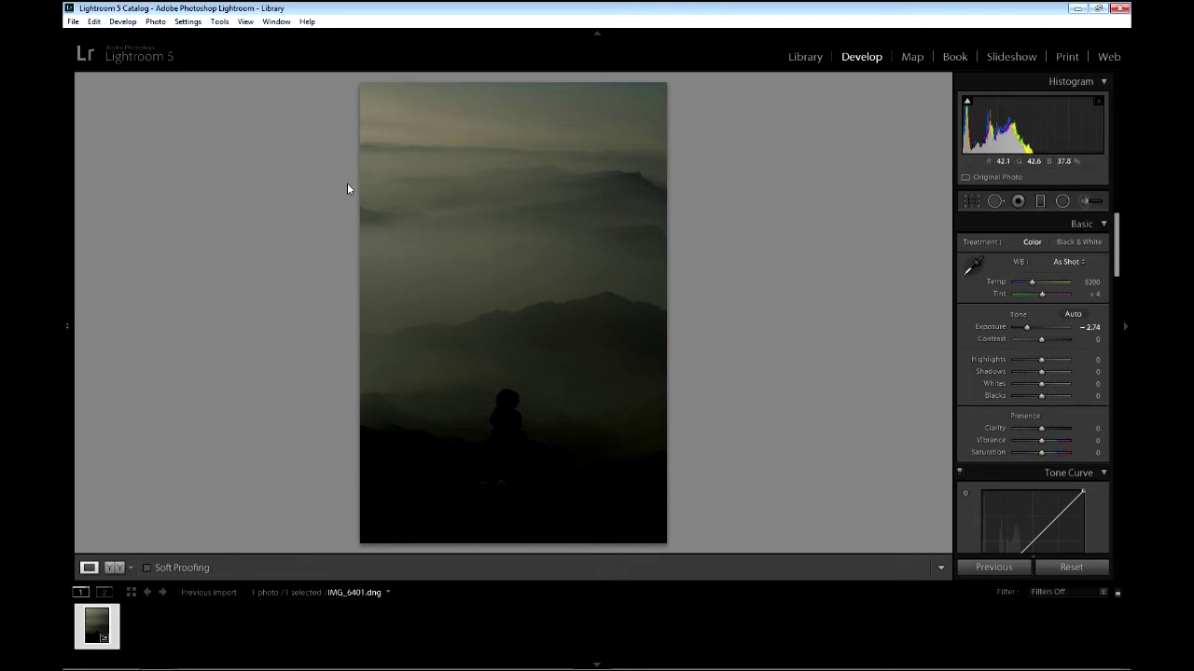
pyautogui.click(973, 511)
pyautogui.click(1018, 202)
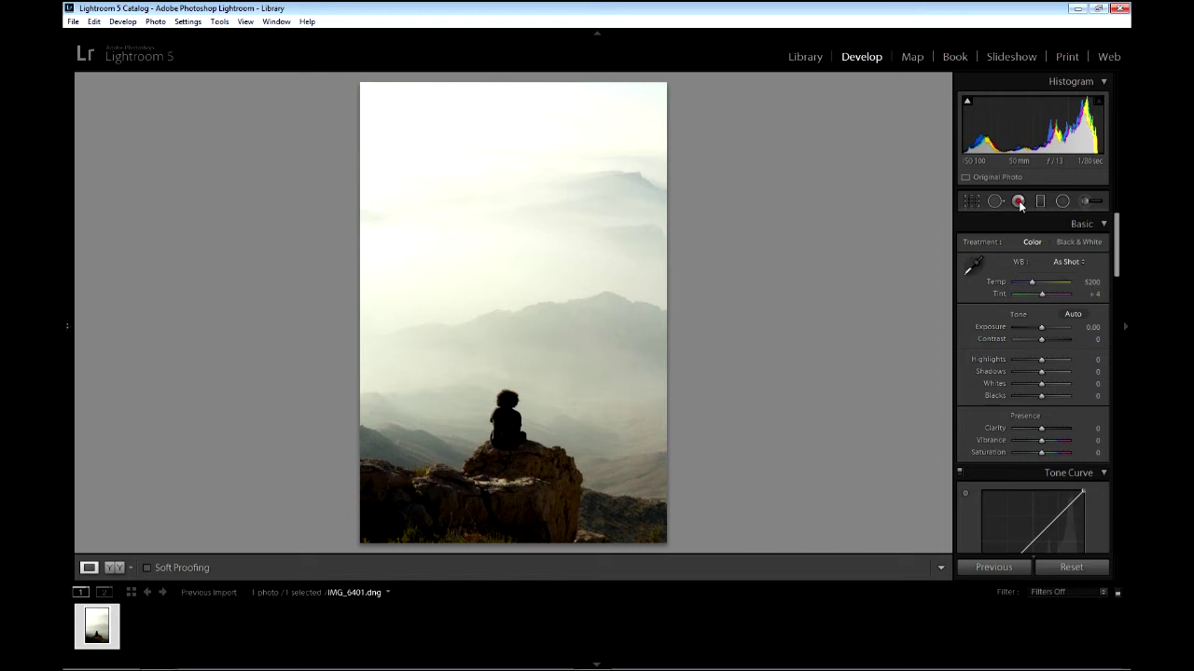
# Try Red Eye Correction on the sky, dismiss the no-red-eye warning, and close the tool.
pyautogui.click(1018, 201)
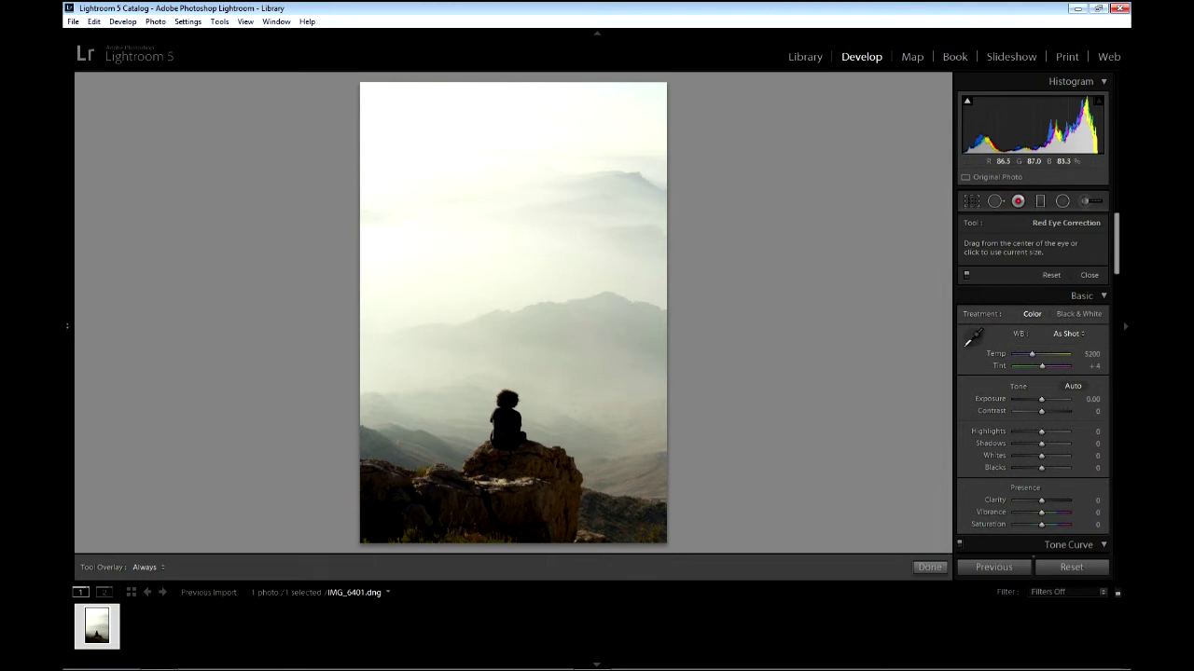
pyautogui.click(471, 212)
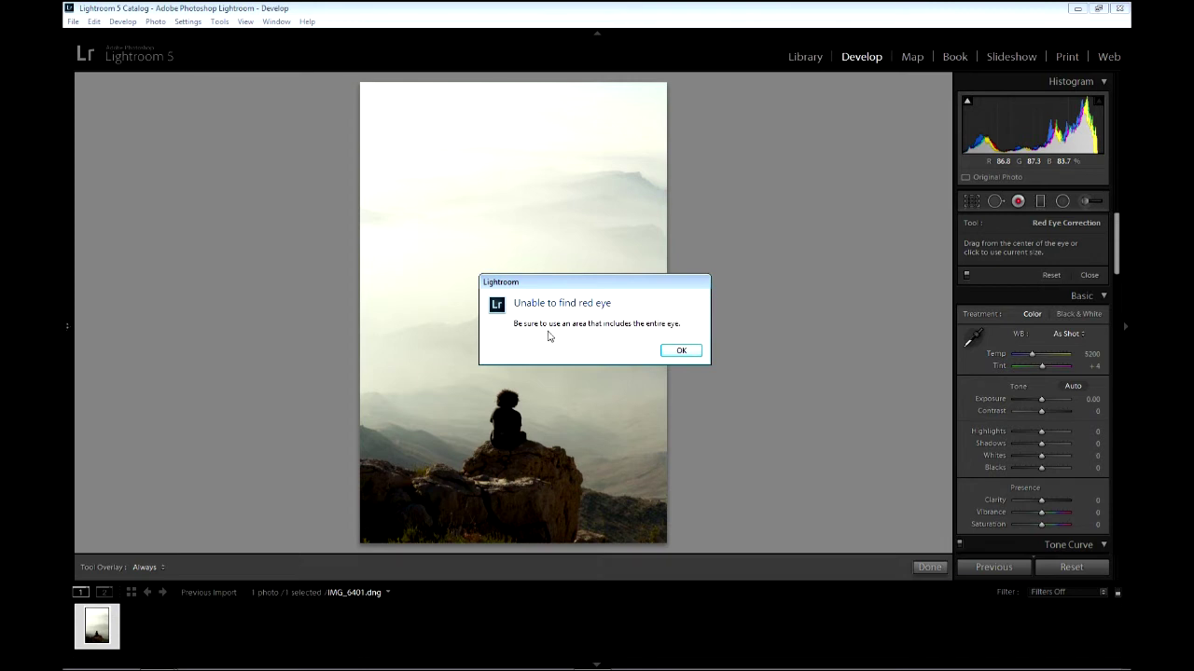
pyautogui.click(679, 353)
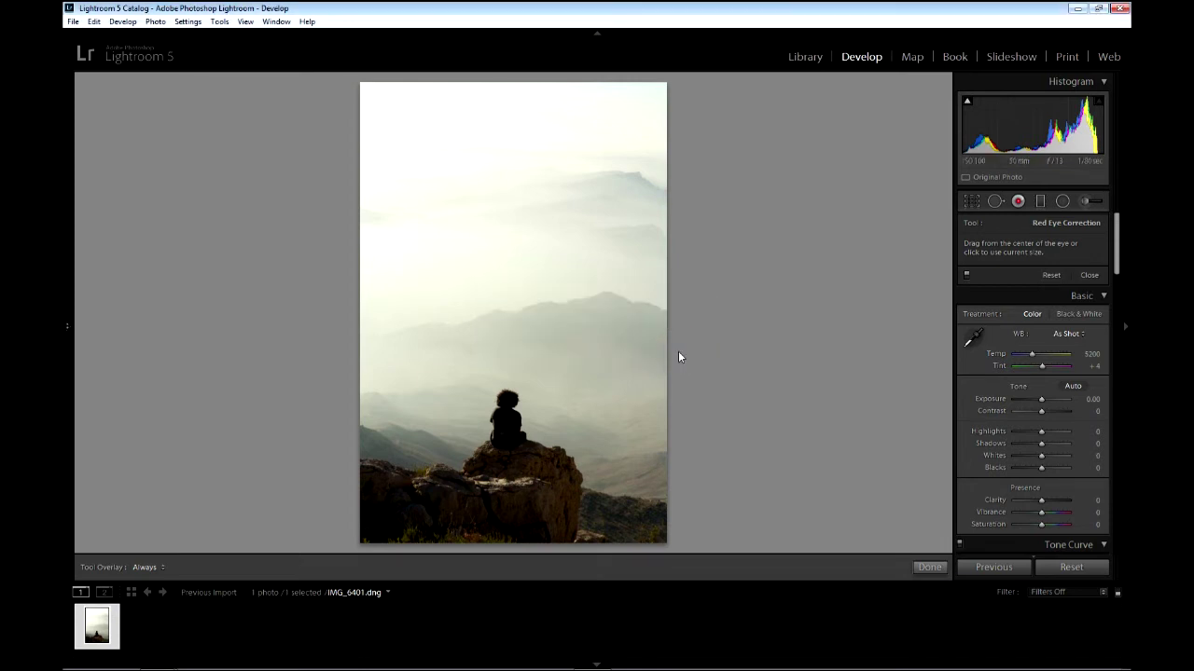
pyautogui.press('Escape')
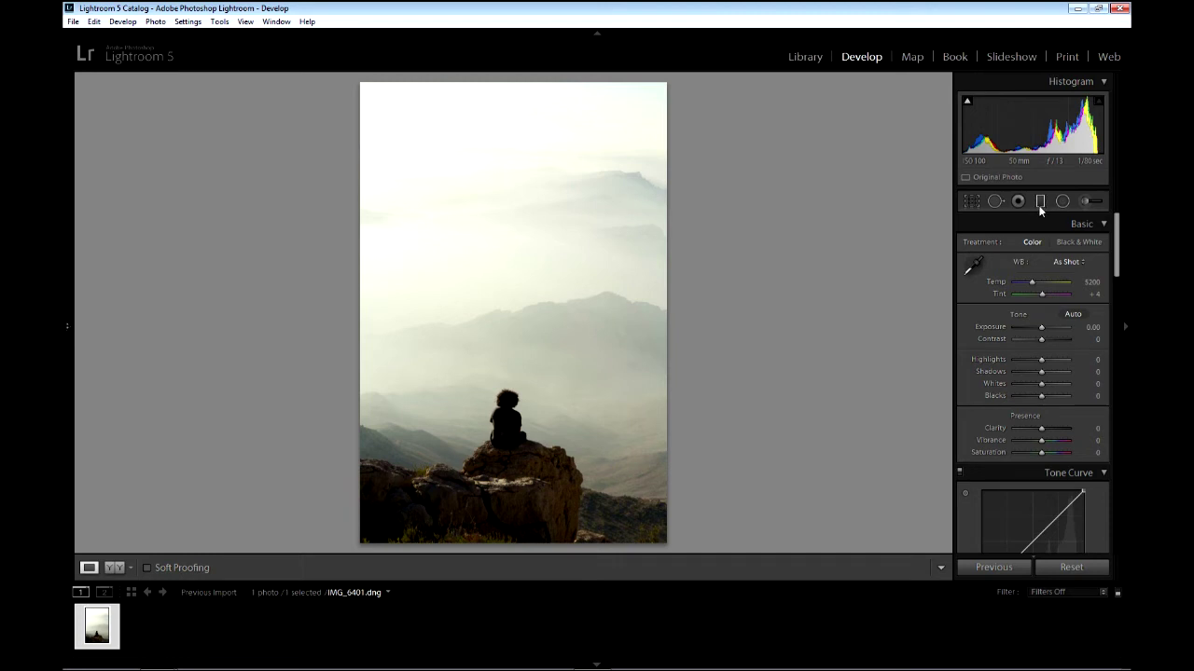
# Drag a graduated filter down over the upper sky and lower its exposure to -4.00.
pyautogui.click(1040, 201)
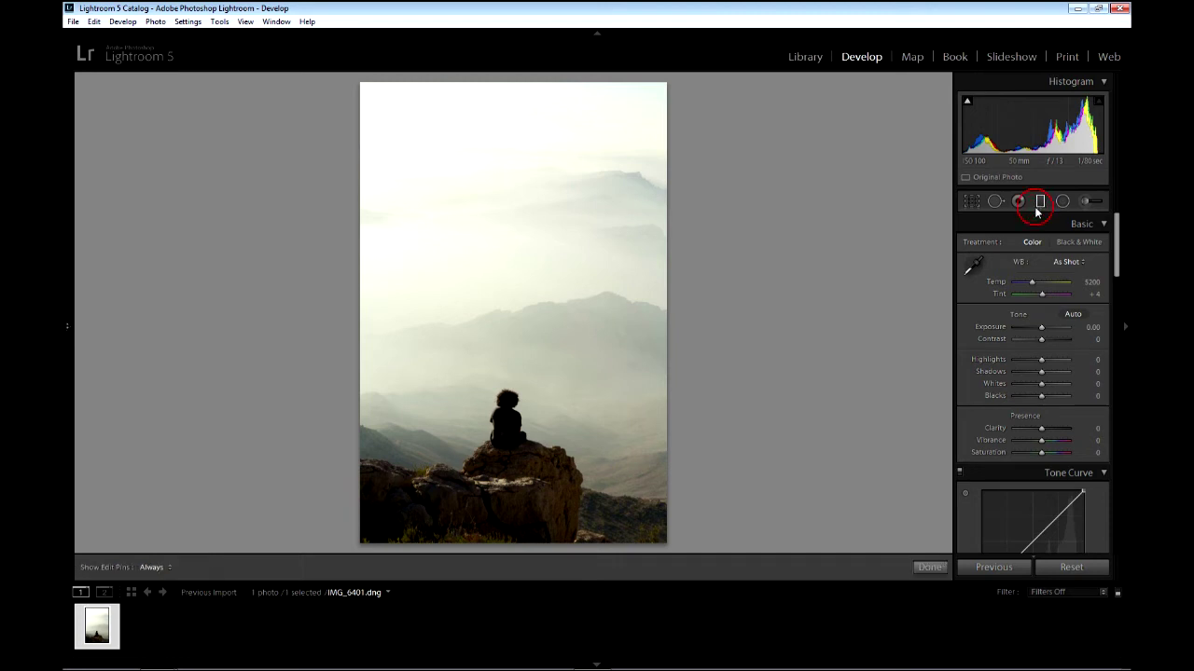
pyautogui.moveTo(510, 146); pyautogui.dragTo(503, 450)
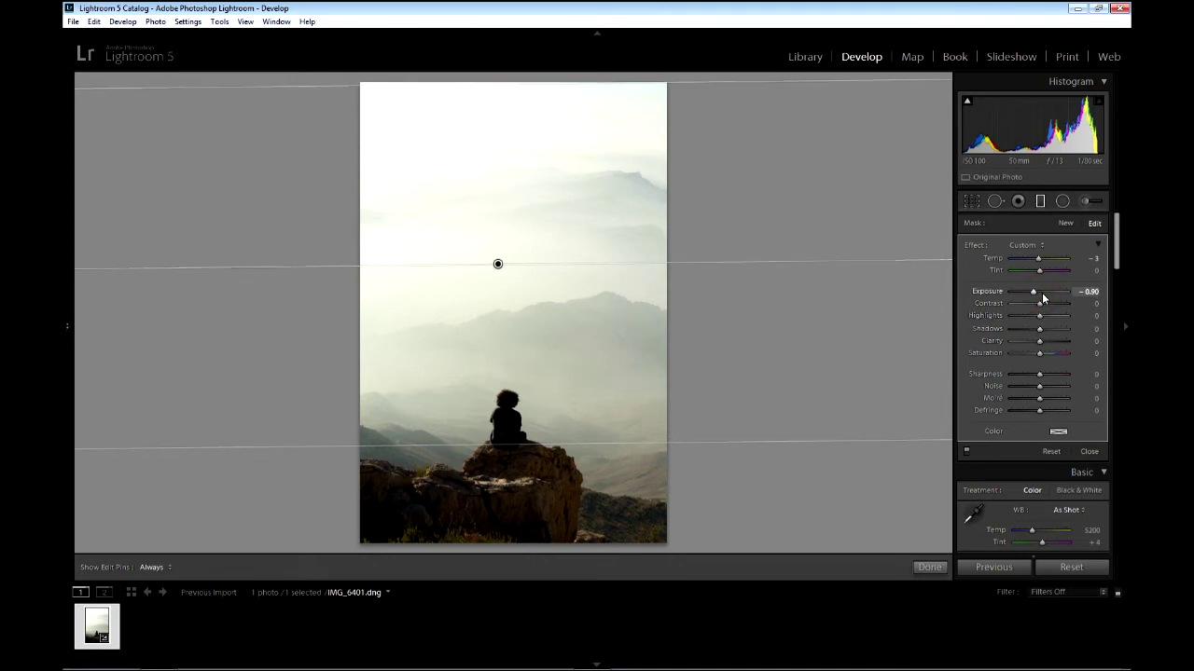
pyautogui.press('Down')
pyautogui.press('Down')
pyautogui.press('Down')
pyautogui.press('Down')
pyautogui.press('Down')
pyautogui.press('Down')
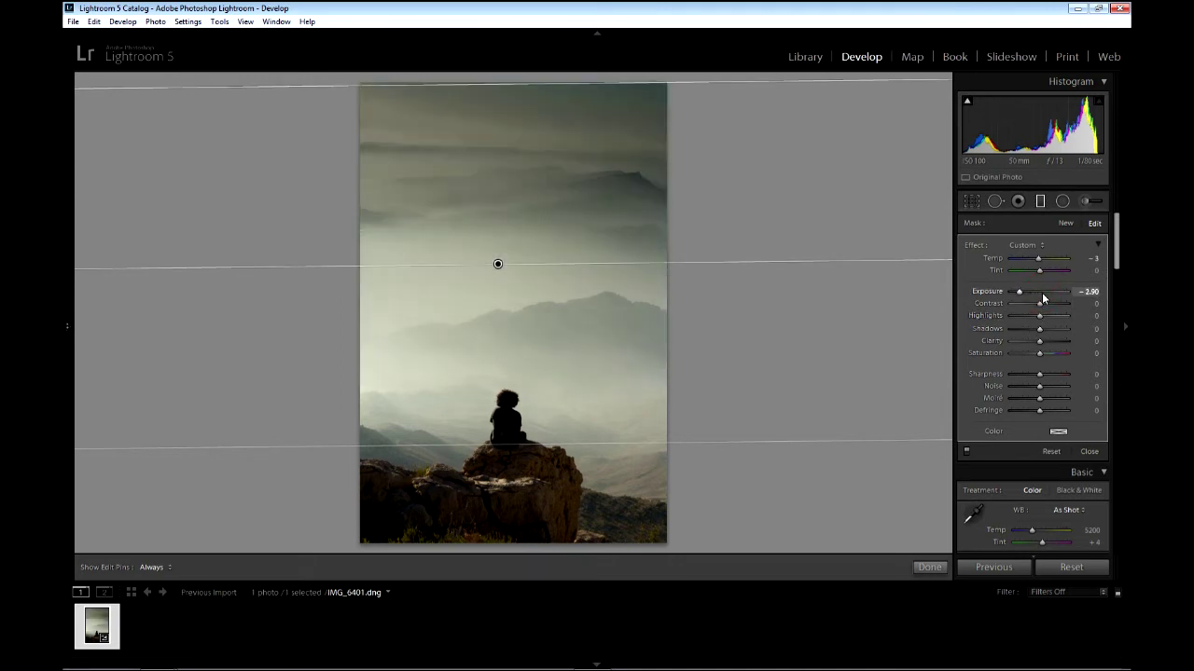
pyautogui.press('Down')
pyautogui.press('Down')
pyautogui.press('Down')
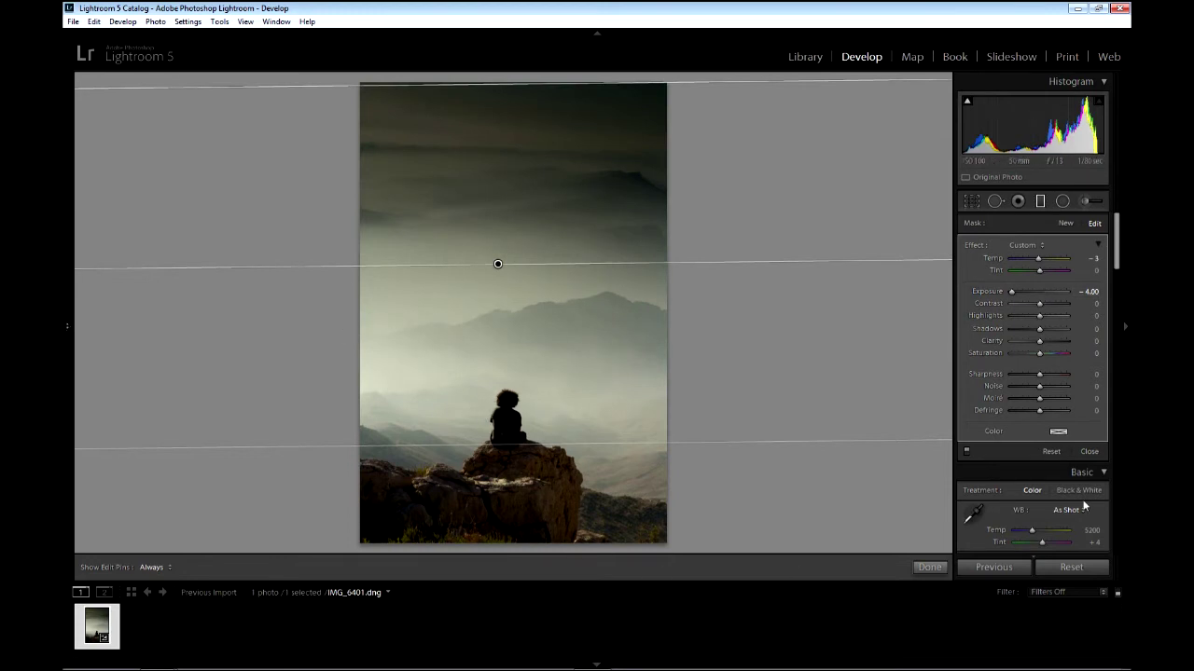
pyautogui.click(930, 567)
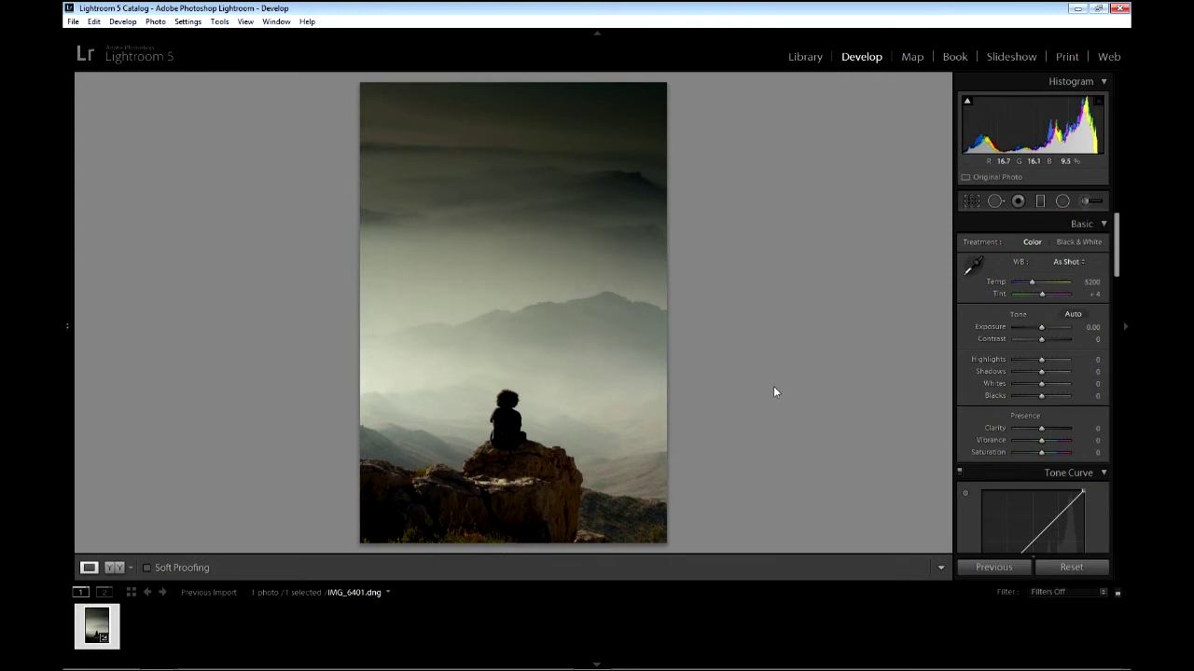
# Add a diagonal graduated filter at -3.20 exposure, then reset all of the photo's develop settings.
pyautogui.click(1041, 201)
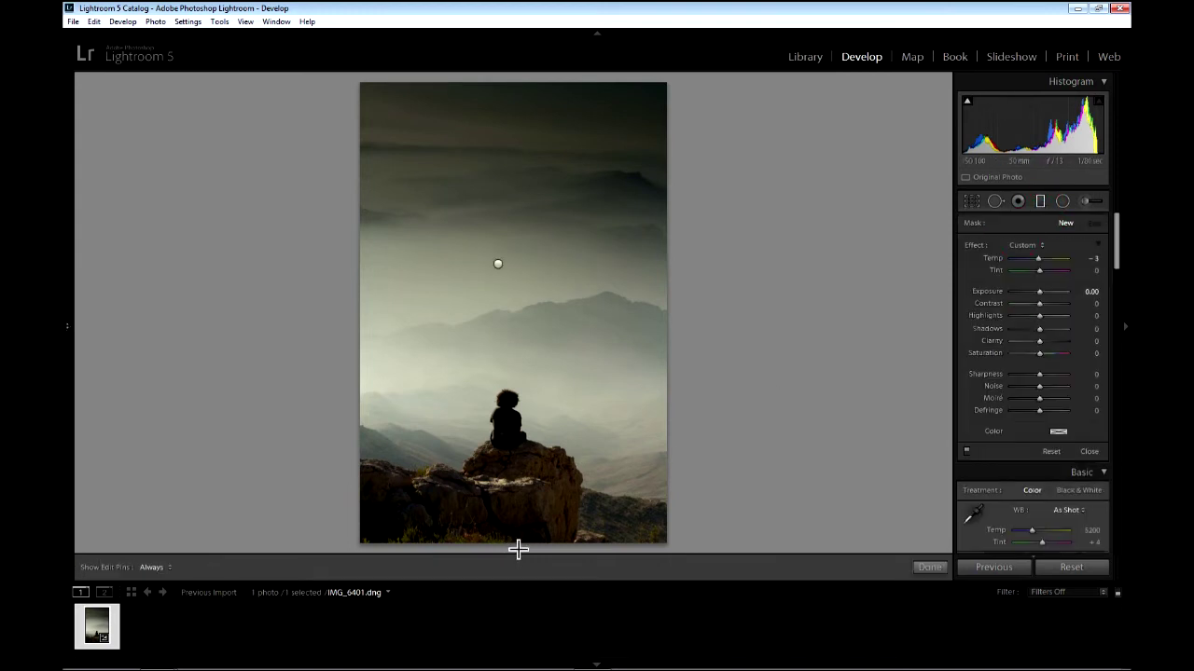
pyautogui.moveTo(509, 539); pyautogui.dragTo(468, 334)
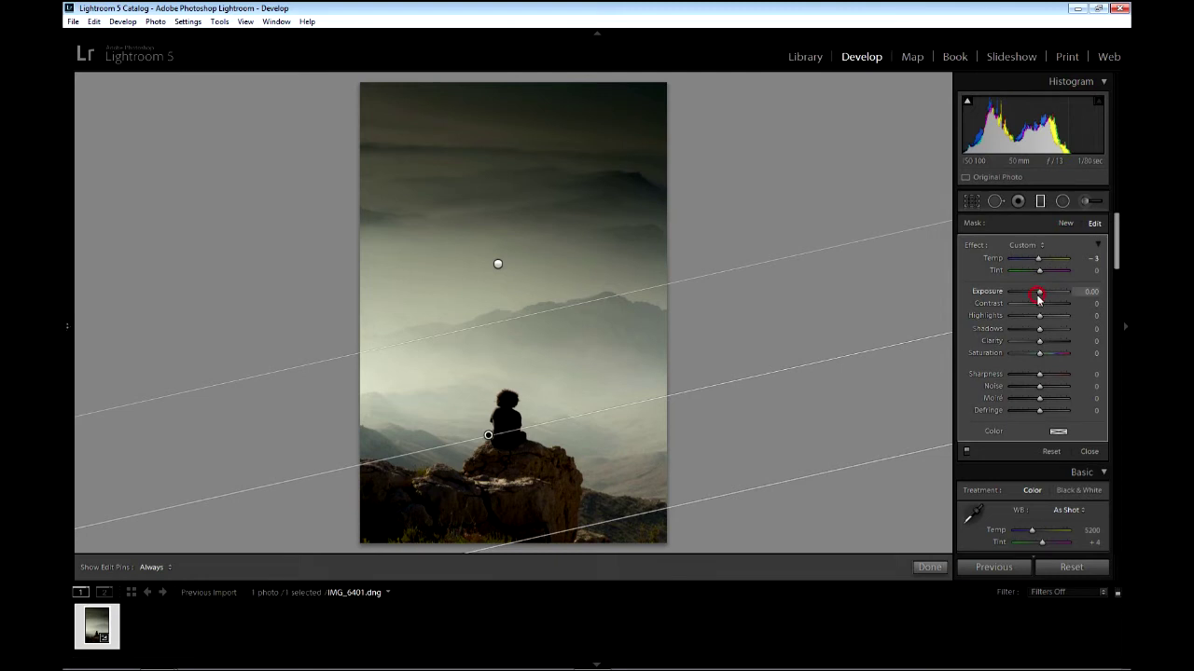
pyautogui.moveTo(1038, 297); pyautogui.dragTo(1017, 292)
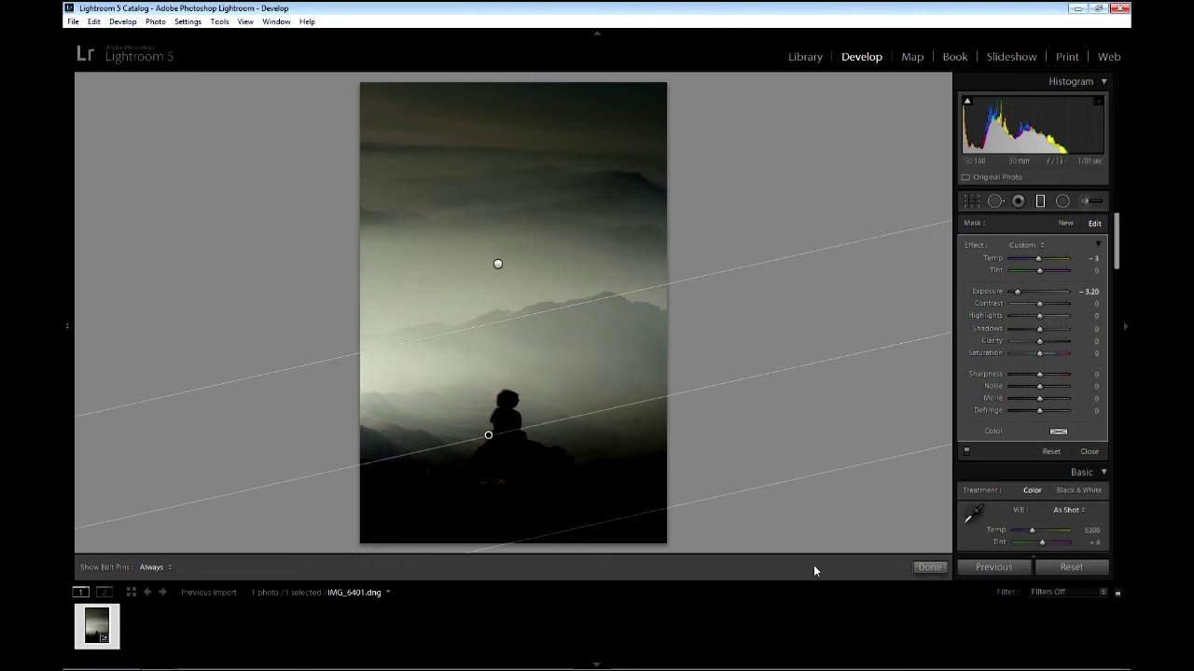
pyautogui.click(926, 568)
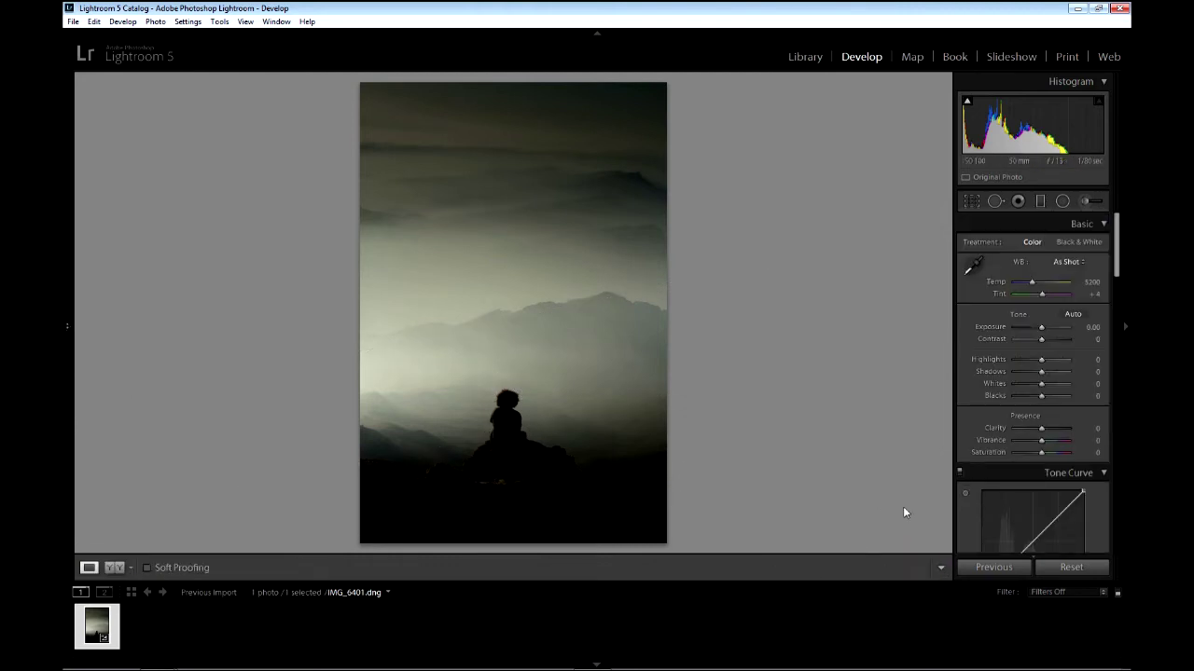
pyautogui.click(1070, 567)
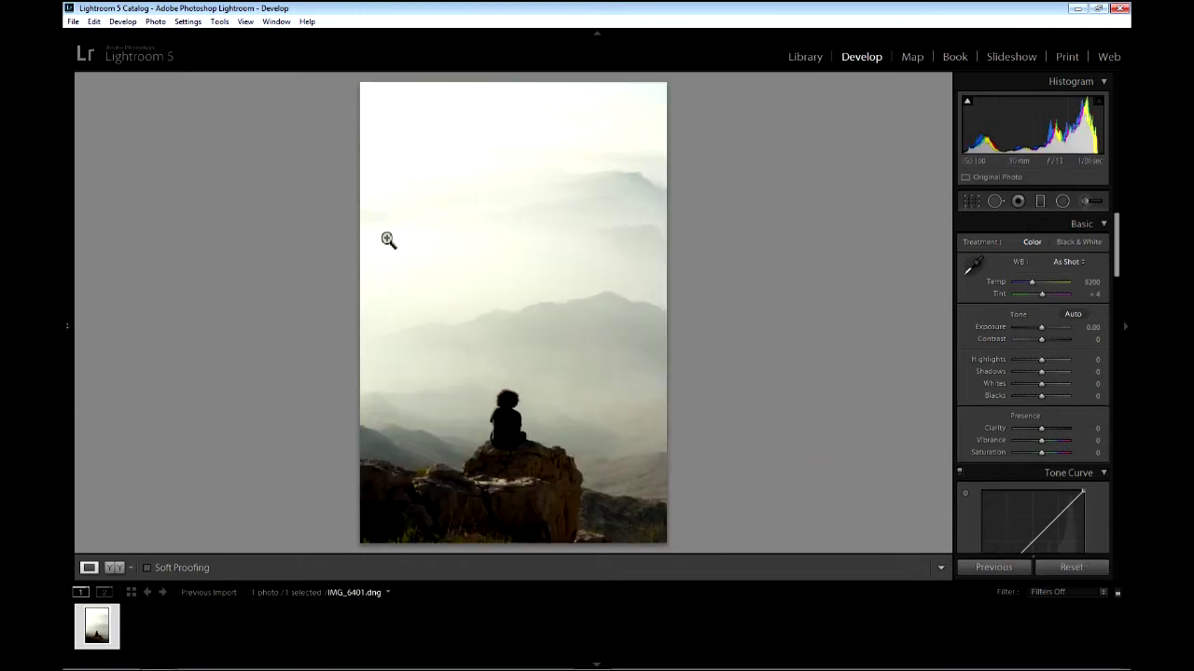
pyautogui.click(1040, 201)
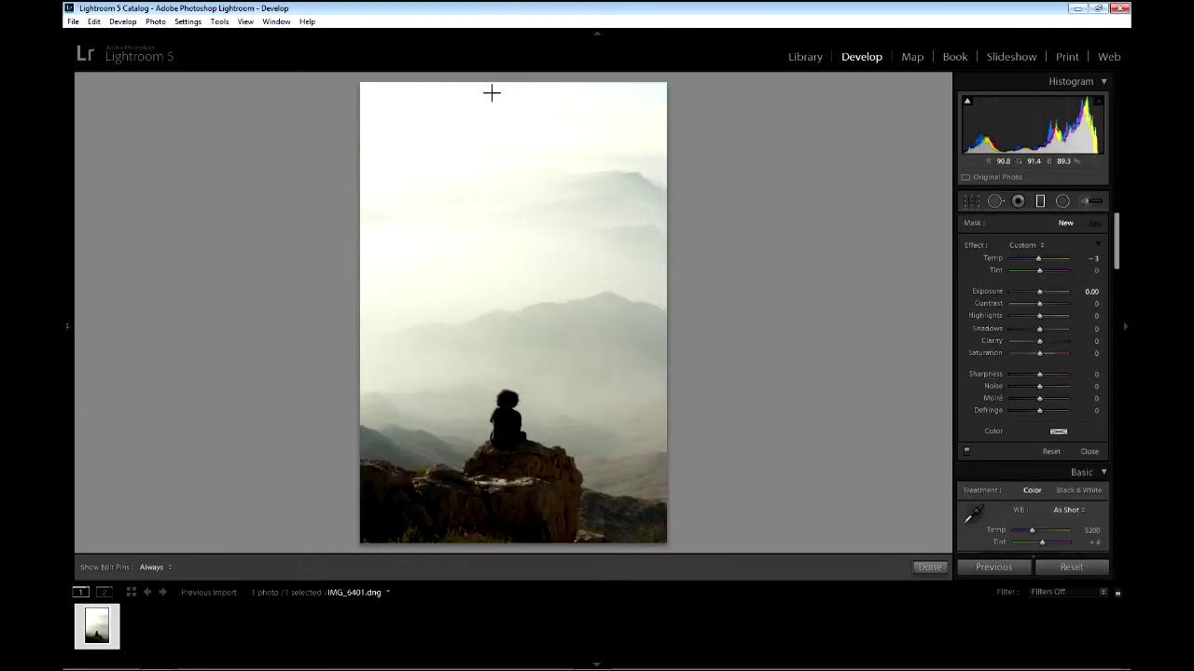
pyautogui.moveTo(490, 86); pyautogui.dragTo(495, 443)
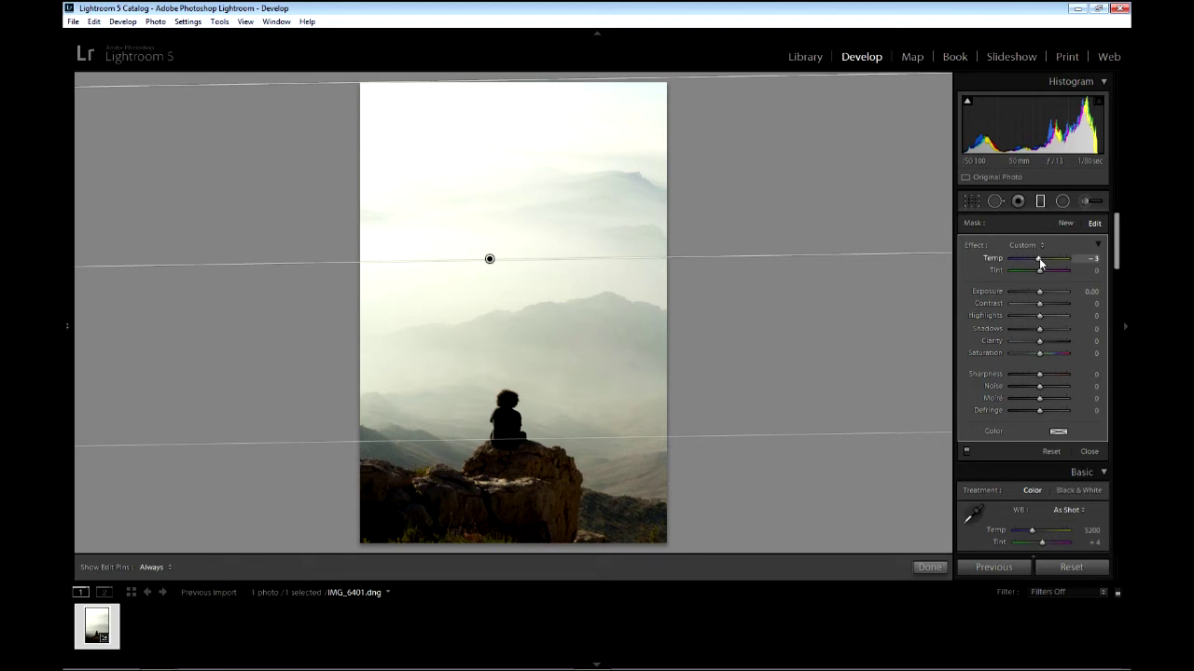
pyautogui.moveTo(1033, 262); pyautogui.dragTo(1074, 264)
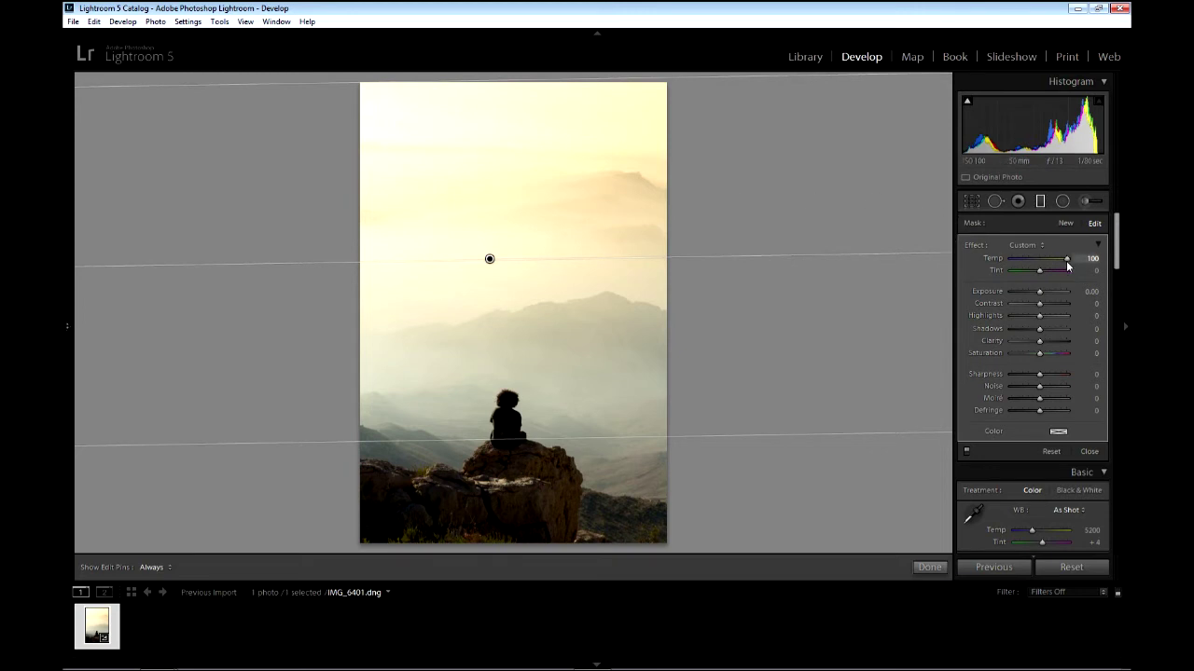
pyautogui.moveTo(1067, 261); pyautogui.dragTo(1007, 272)
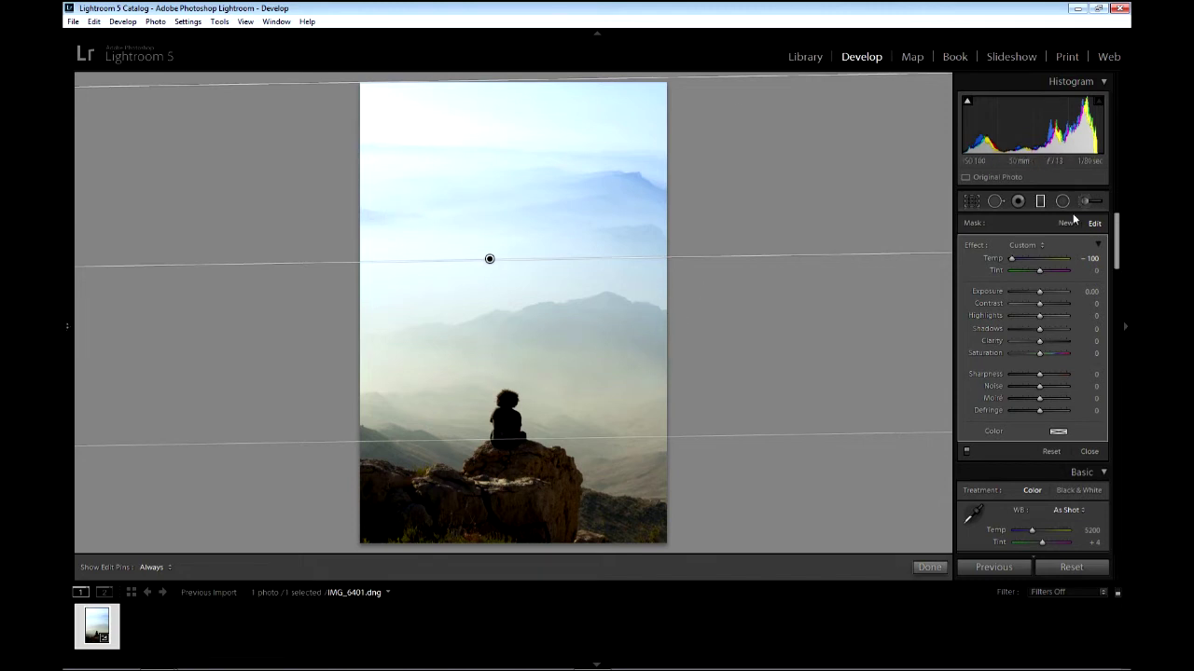
pyautogui.doubleClick(993, 259)
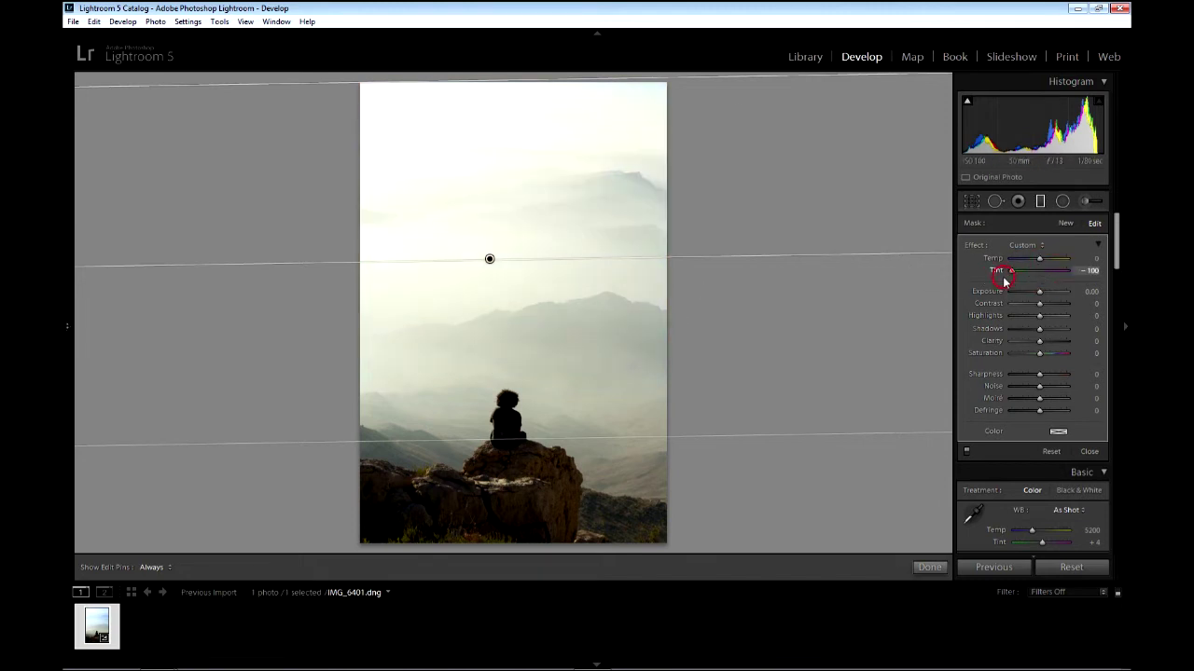
pyautogui.moveTo(1038, 270)
pyautogui.mouseDown()
pyautogui.moveTo(1096, 268)
pyautogui.moveTo(1049, 290)
pyautogui.moveTo(1049, 275)
pyautogui.moveTo(1023, 280)
pyautogui.mouseUp()
pyautogui.doubleClick(1021, 273)
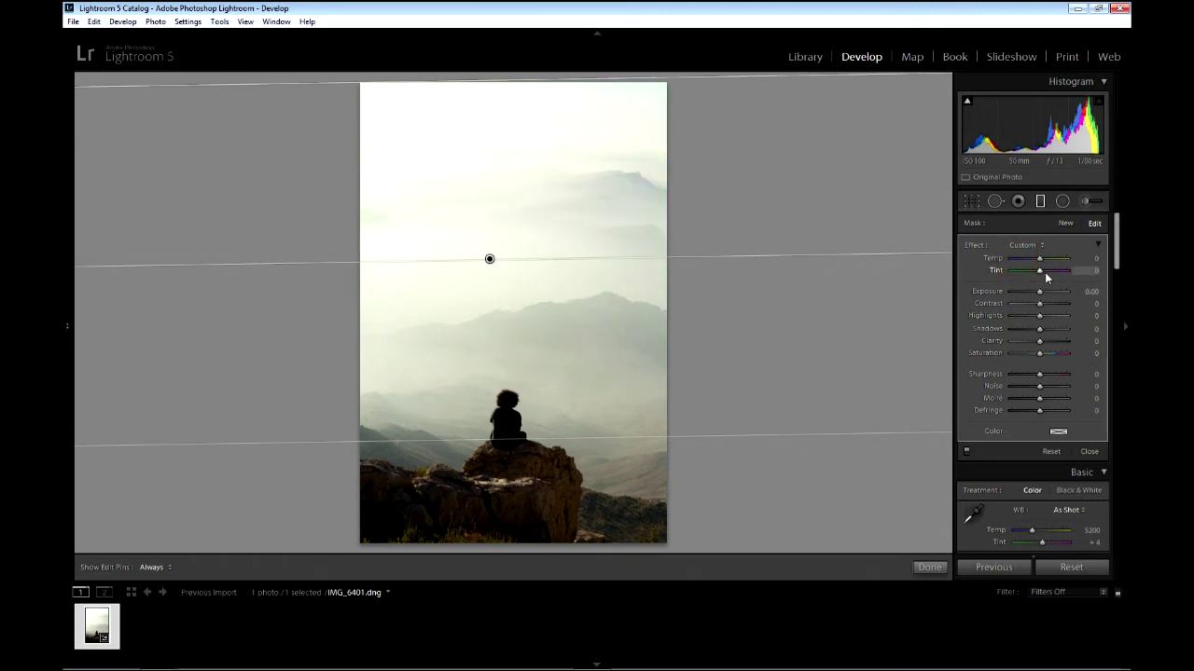
pyautogui.moveTo(1039, 291)
pyautogui.mouseDown()
pyautogui.moveTo(1007, 303)
pyautogui.moveTo(1007, 329)
pyautogui.moveTo(1125, 338)
pyautogui.mouseUp()
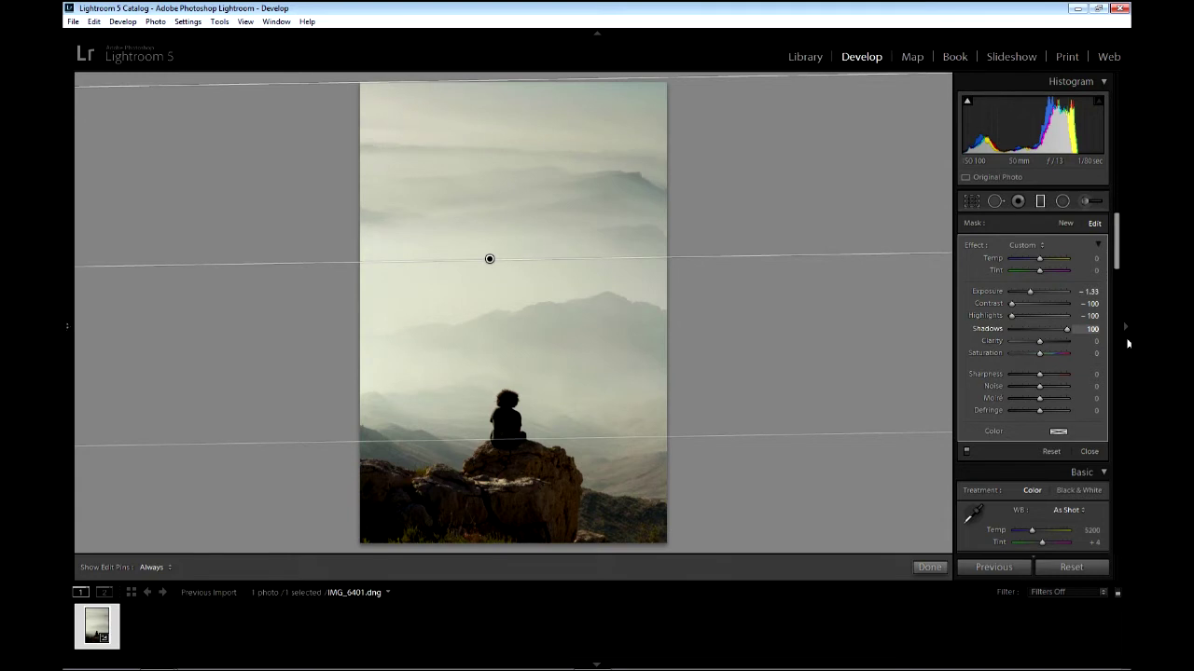
pyautogui.click(1071, 567)
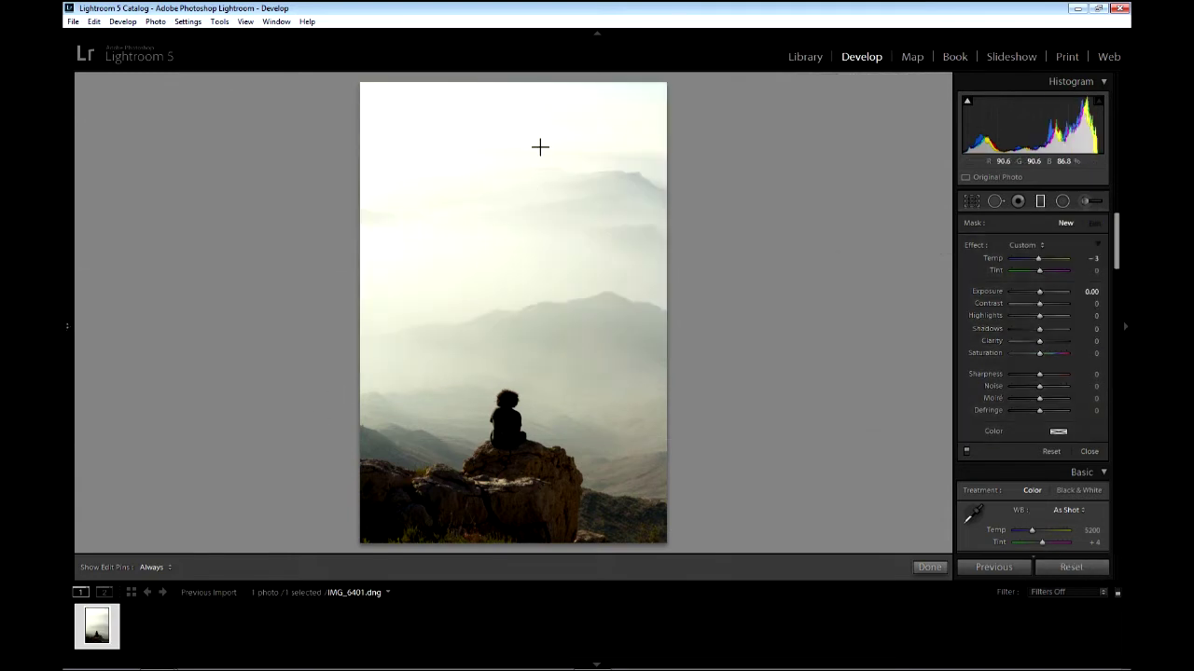
# Apply an inverted radial filter brightening around the seated figure toward 4.00 exposure, then reset it.
pyautogui.click(1059, 203)
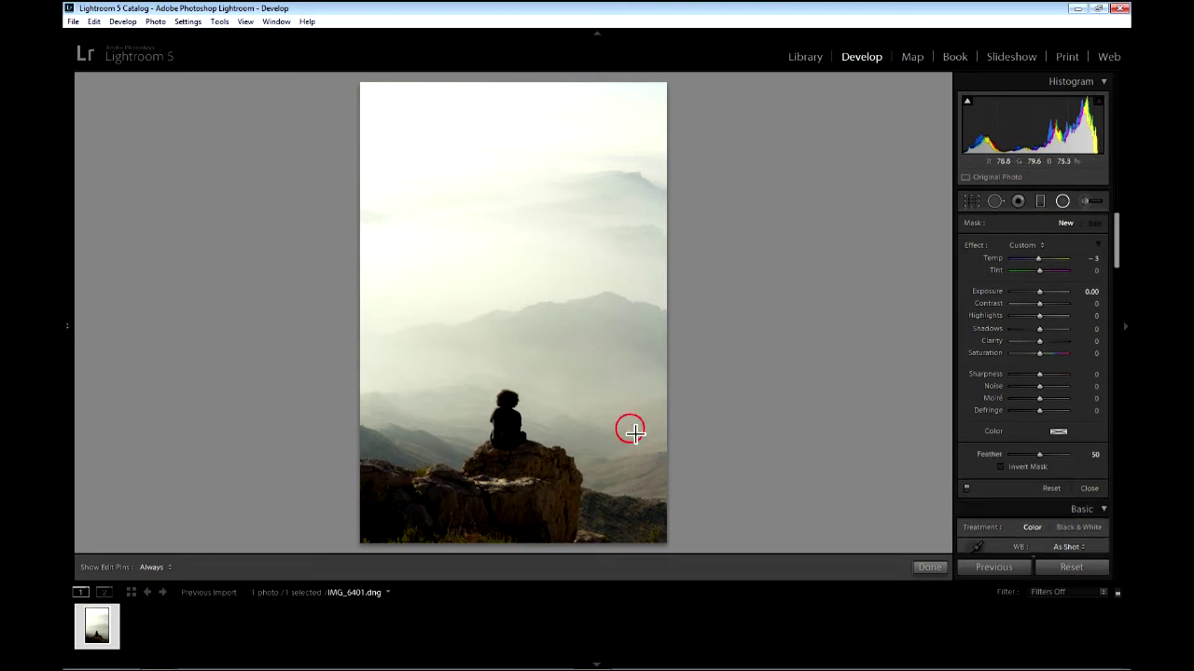
pyautogui.moveTo(372, 371); pyautogui.dragTo(594, 461)
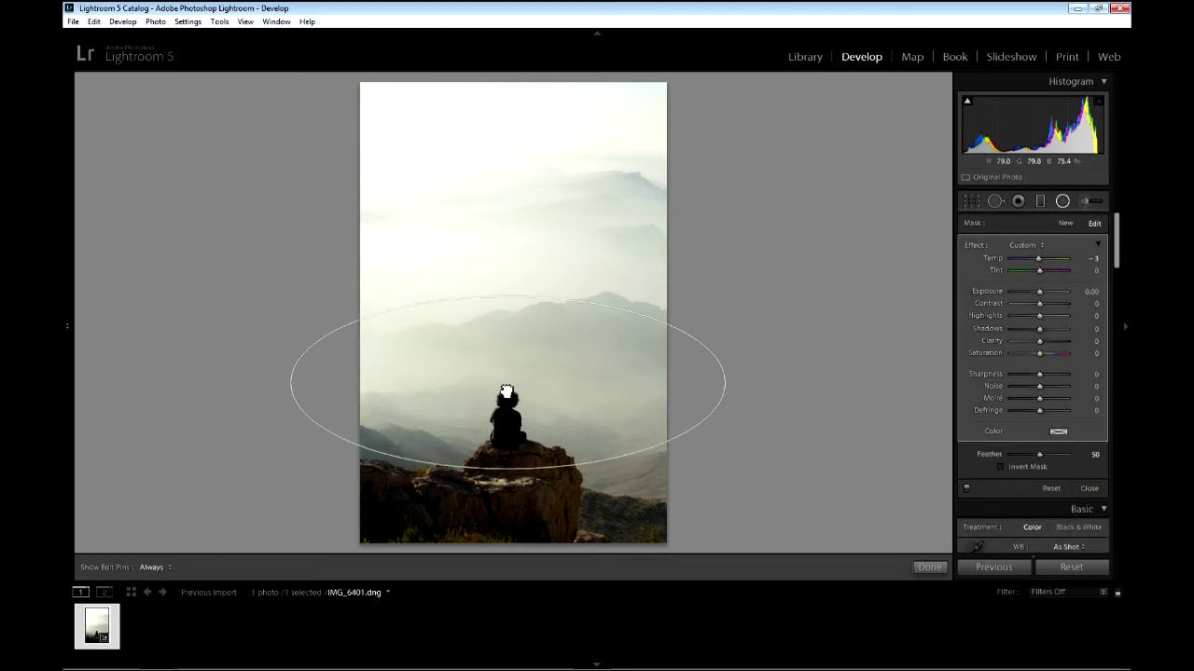
pyautogui.moveTo(514, 387); pyautogui.dragTo(638, 402)
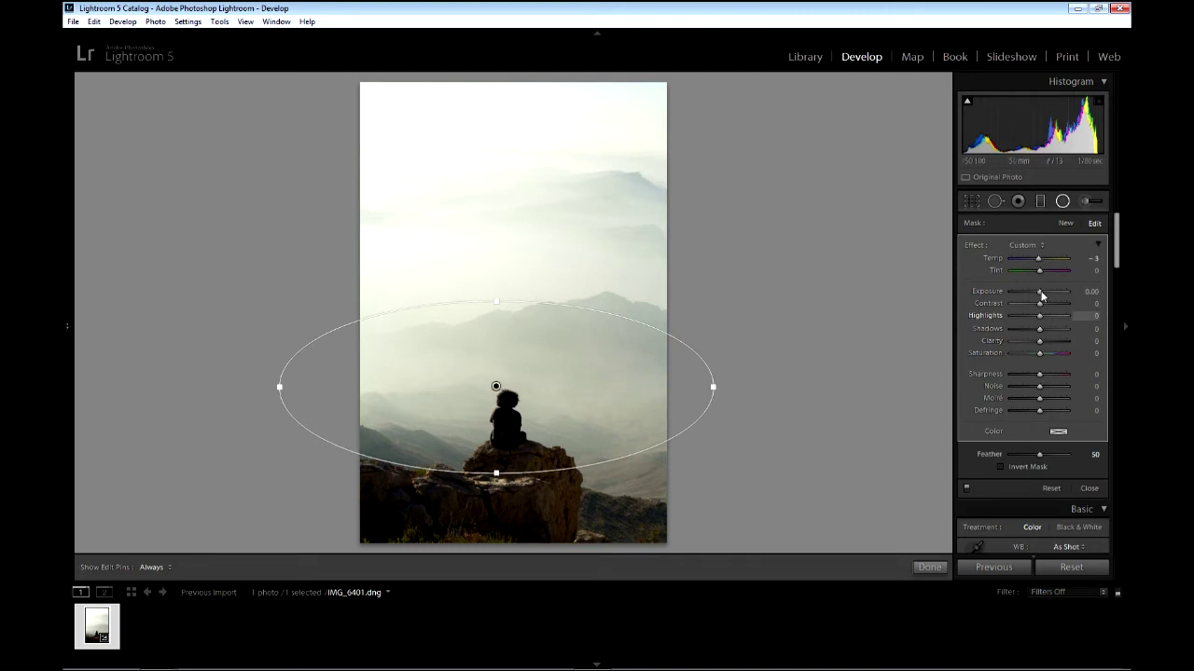
pyautogui.moveTo(1039, 291); pyautogui.dragTo(1122, 302)
pyautogui.press("'")
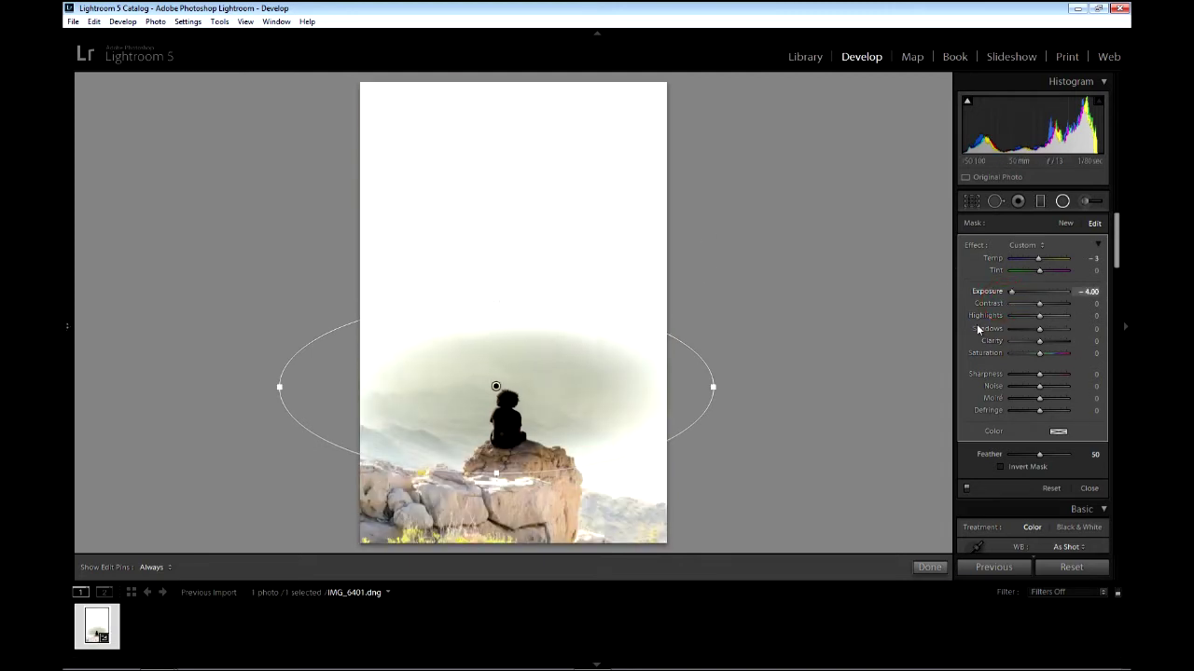
pyautogui.moveTo(1067, 290); pyautogui.dragTo(1046, 293)
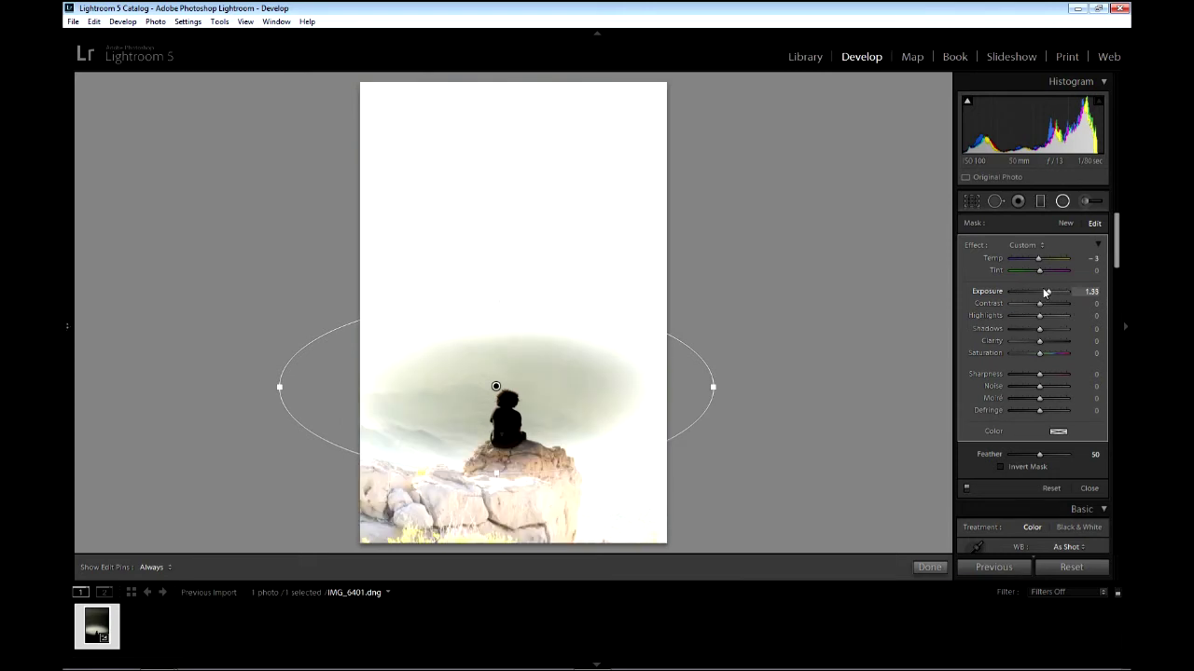
pyautogui.doubleClick(1046, 292)
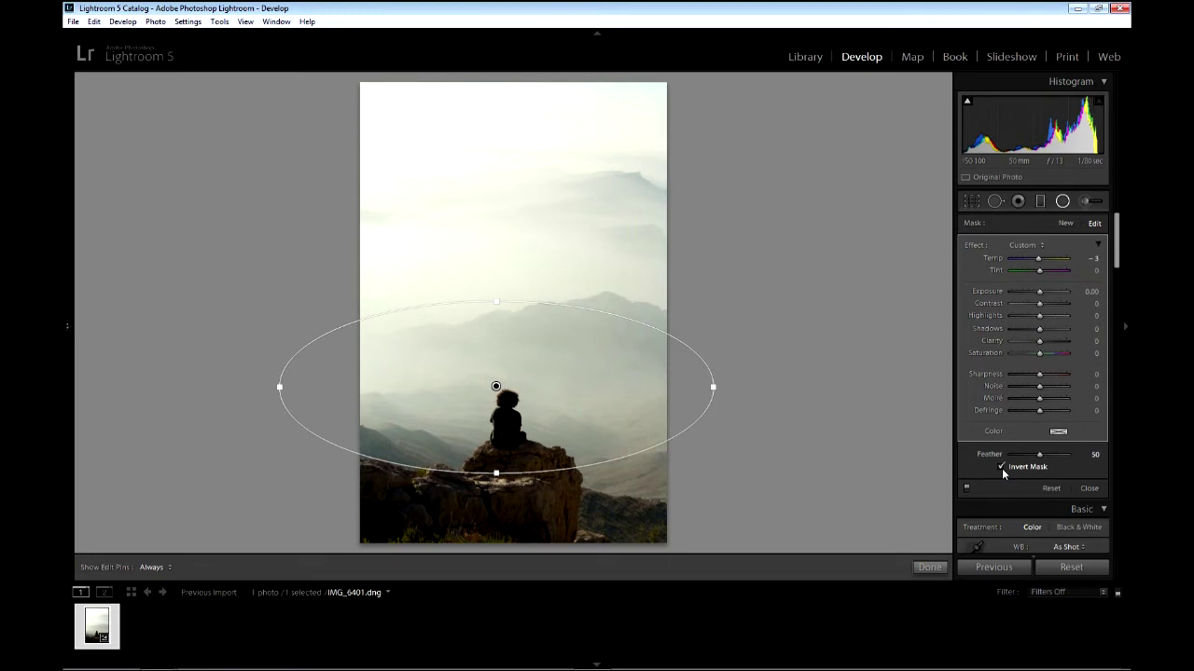
pyautogui.moveTo(1039, 291)
pyautogui.mouseDown()
pyautogui.moveTo(1027, 292)
pyautogui.moveTo(1086, 292)
pyautogui.moveTo(1098, 306)
pyautogui.mouseUp()
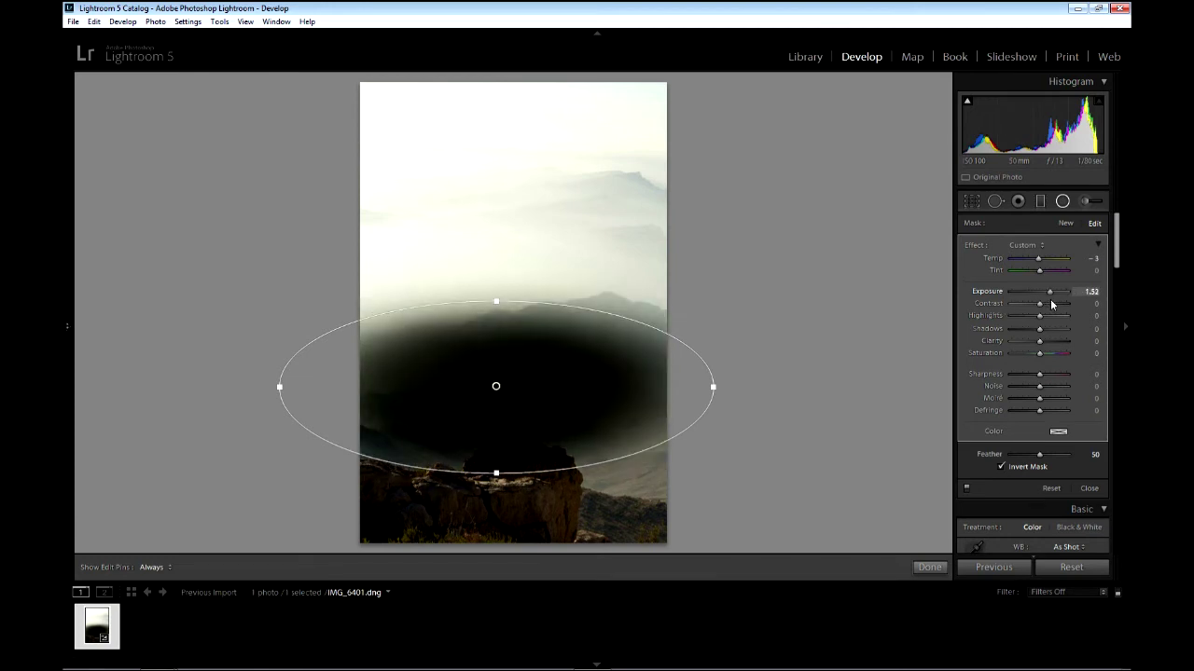
pyautogui.click(930, 567)
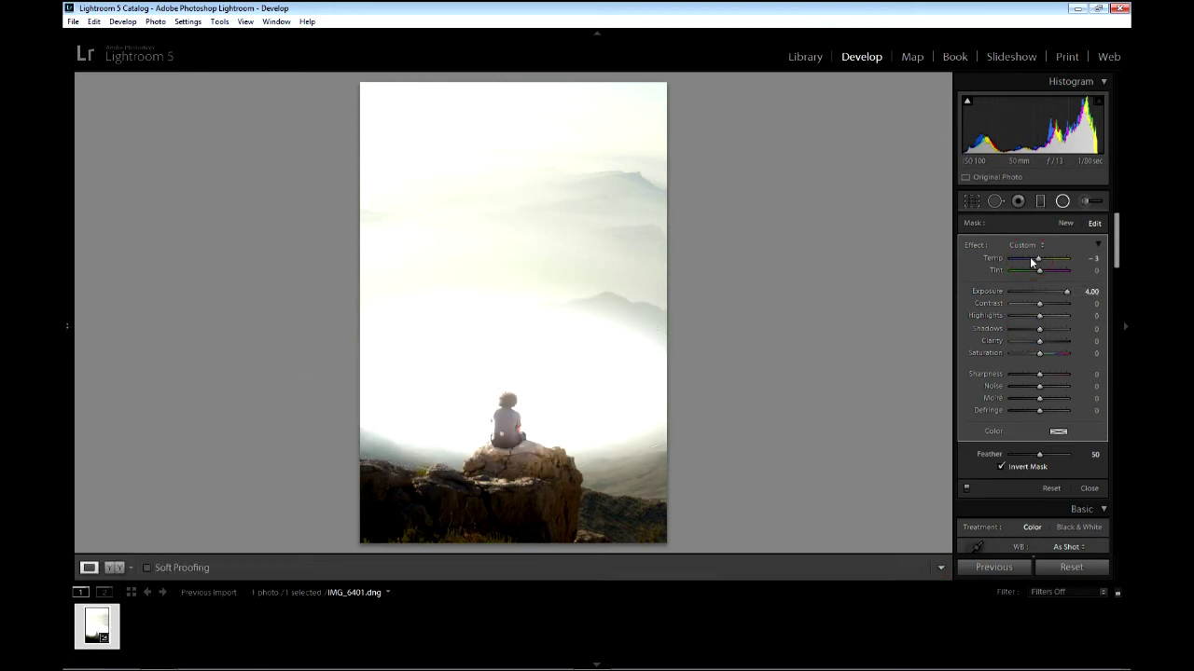
pyautogui.click(1071, 567)
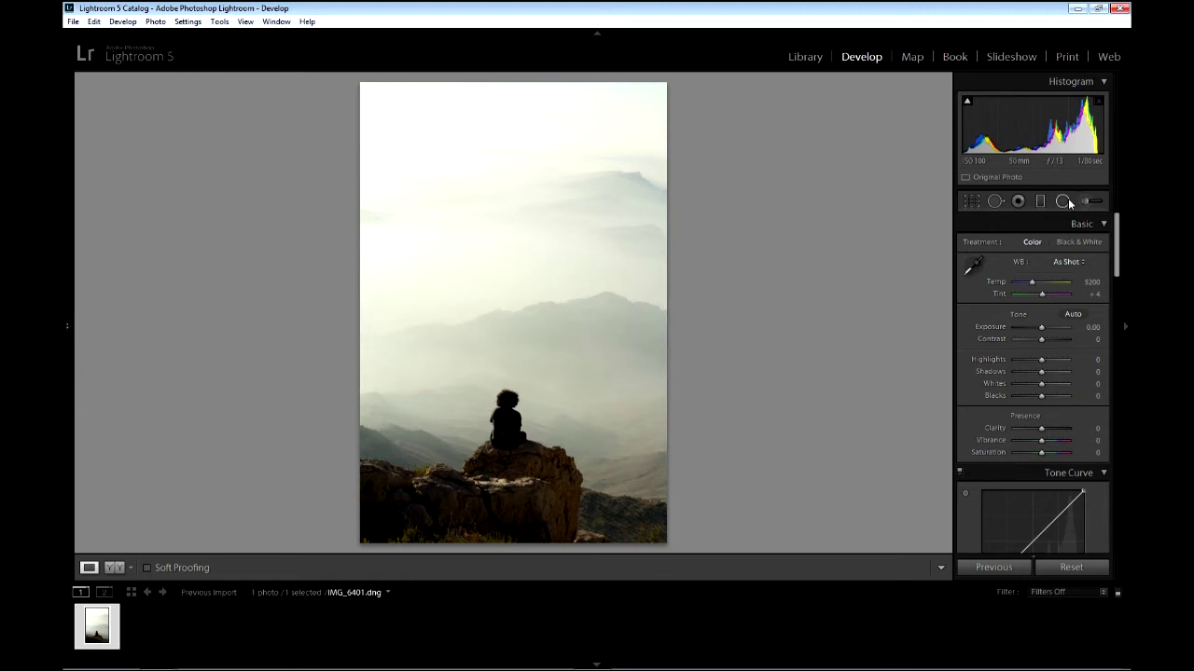
pyautogui.click(1061, 200)
pyautogui.click(1080, 200)
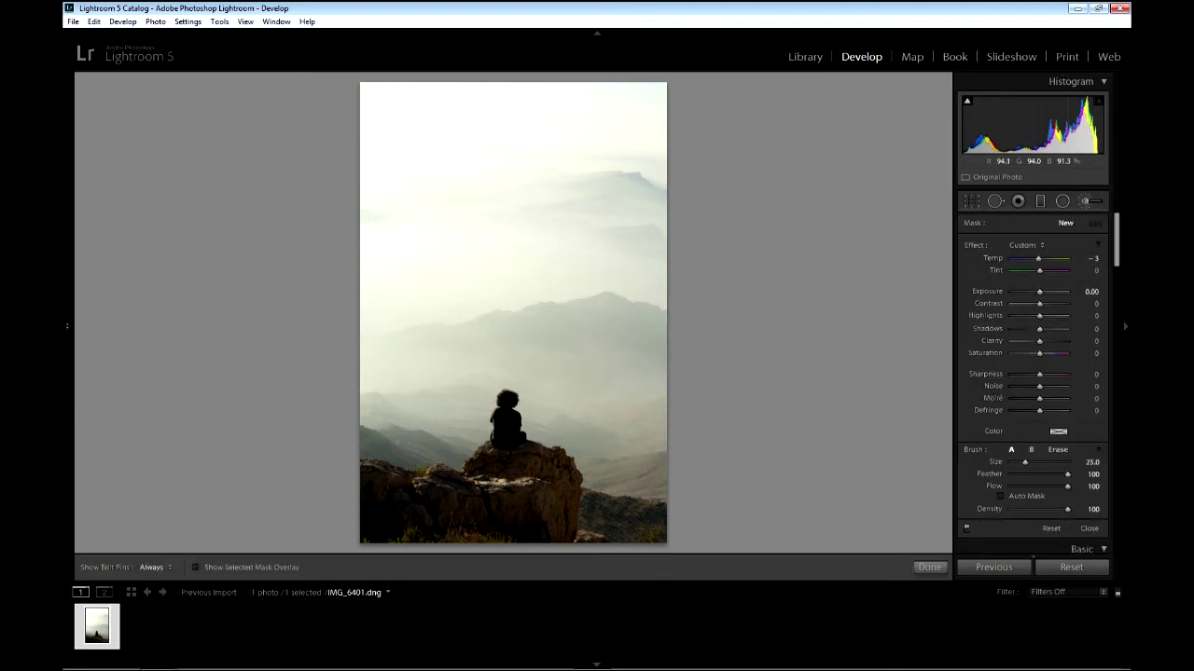
pyautogui.press(']')
pyautogui.press('h')
pyautogui.press('h')
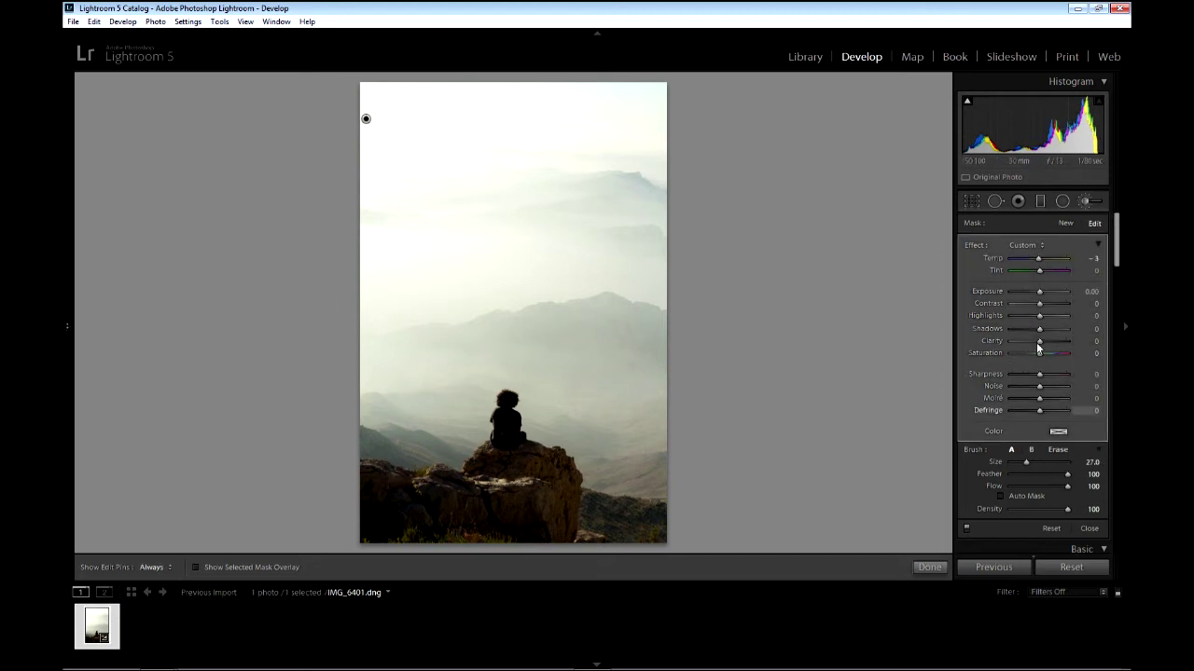
pyautogui.moveTo(1046, 293); pyautogui.dragTo(1042, 294)
pyautogui.press('Down')
pyautogui.press('Down')
pyautogui.press('Down')
pyautogui.press('Down')
pyautogui.press('Down')
pyautogui.press('Down')
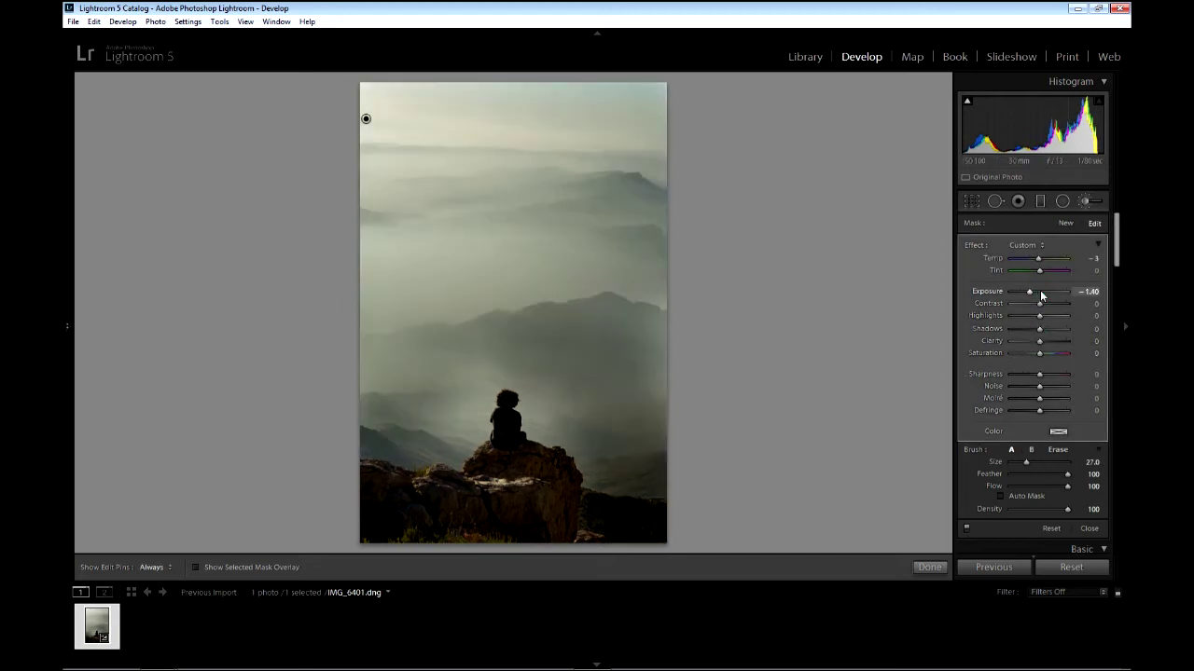
pyautogui.press('Down')
pyautogui.press('Down')
pyautogui.press('Down')
pyautogui.press('Down')
pyautogui.press('Down')
pyautogui.press('Down')
pyautogui.press('Down')
pyautogui.press('Down')
pyautogui.press('Down')
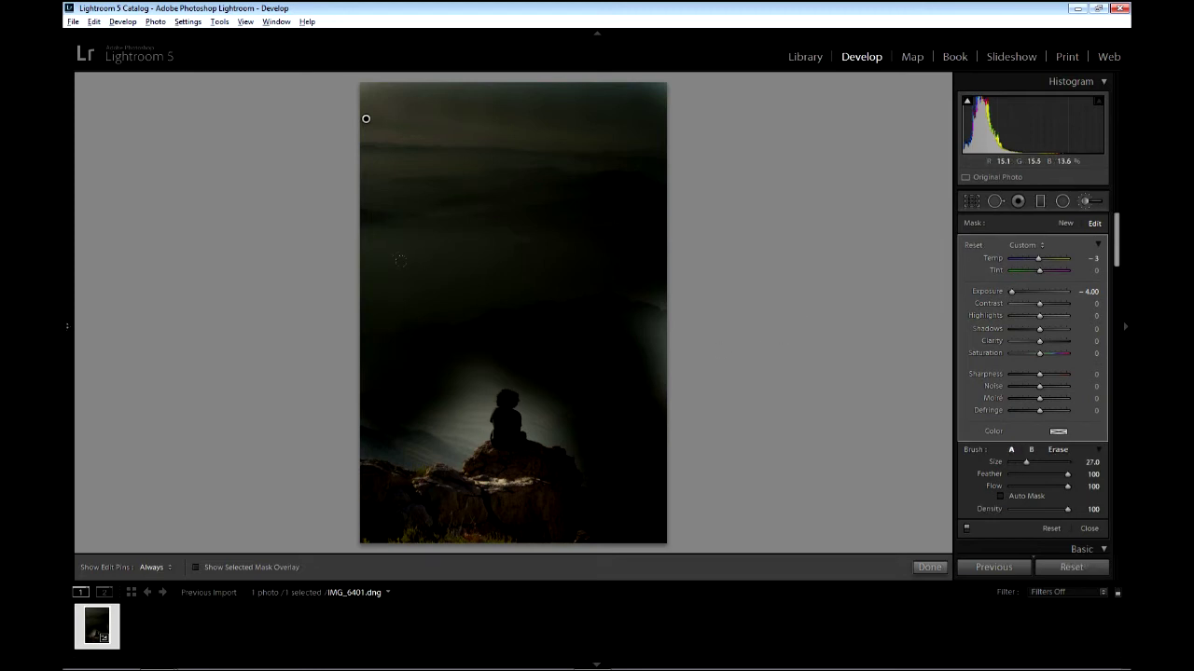
pyautogui.press('alt')
pyautogui.press('h')
pyautogui.moveTo(366, 238); pyautogui.dragTo(489, 240)
pyautogui.moveTo(626, 183)
pyautogui.mouseDown()
pyautogui.moveTo(657, 247)
pyautogui.moveTo(587, 280)
pyautogui.moveTo(447, 289)
pyautogui.moveTo(282, 262)
pyautogui.mouseUp()
pyautogui.moveTo(366, 325)
pyautogui.mouseDown()
pyautogui.moveTo(664, 312)
pyautogui.moveTo(290, 296)
pyautogui.mouseUp()
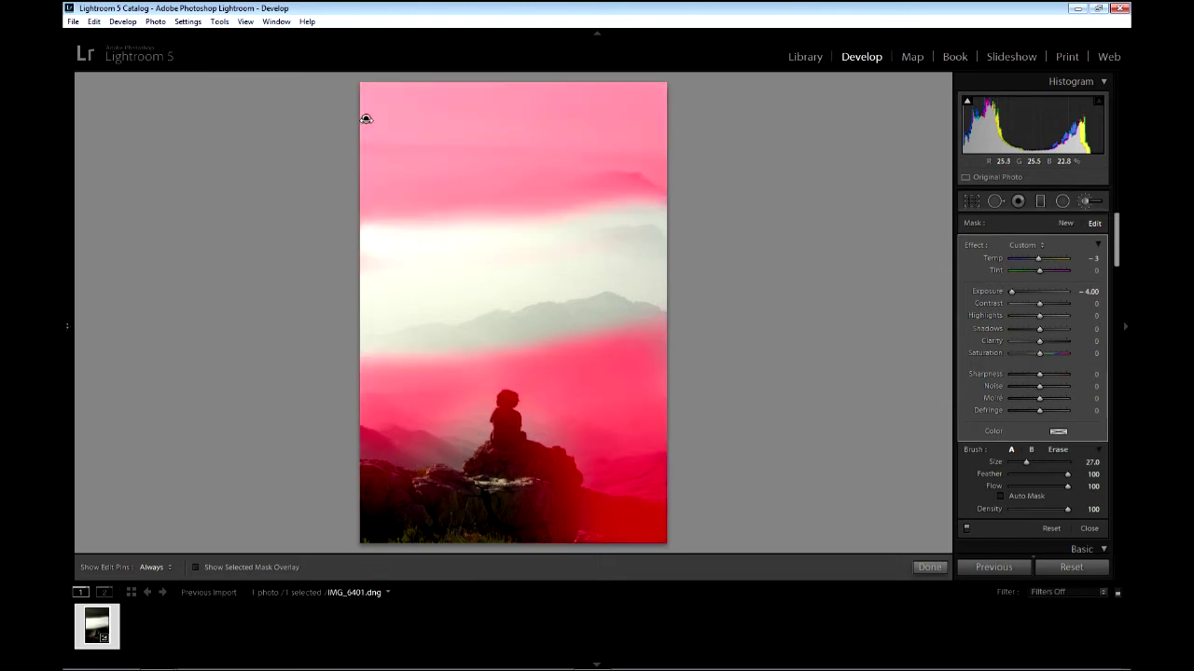
pyautogui.press('Delete')
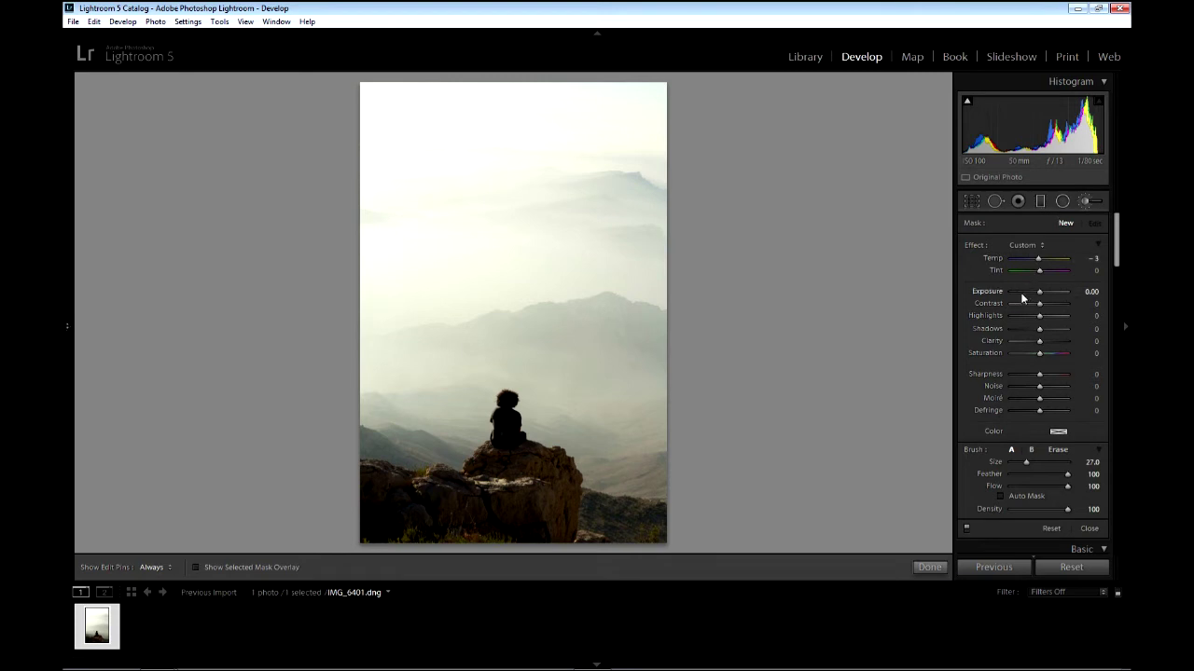
pyautogui.moveTo(1039, 353)
pyautogui.mouseDown()
pyautogui.moveTo(1066, 374)
pyautogui.moveTo(1025, 341)
pyautogui.mouseUp()
pyautogui.click(1100, 527)
pyautogui.click(930, 567)
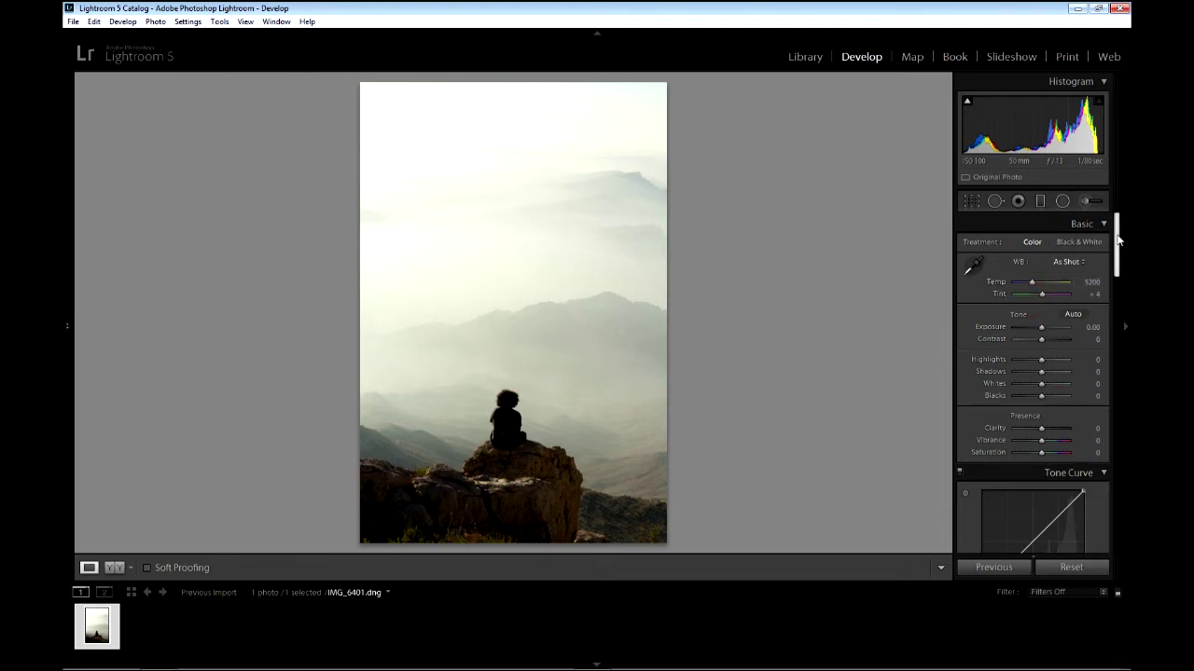
pyautogui.scroll(-1, 1120, 239)
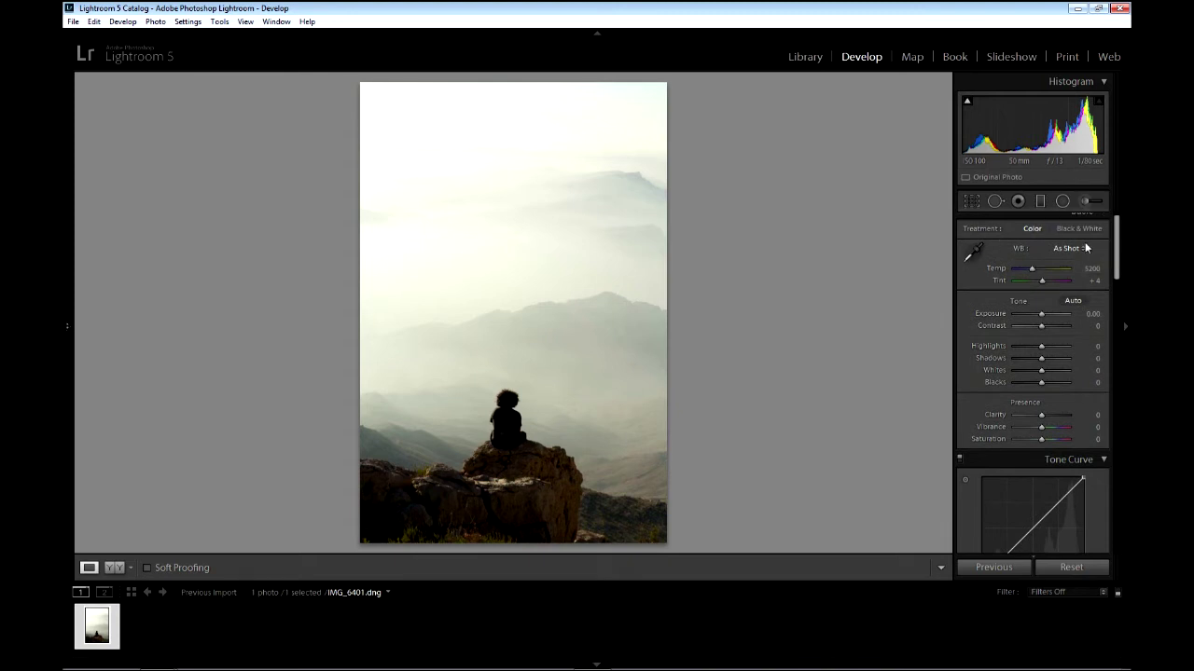
pyautogui.scroll(1, 1120, 247)
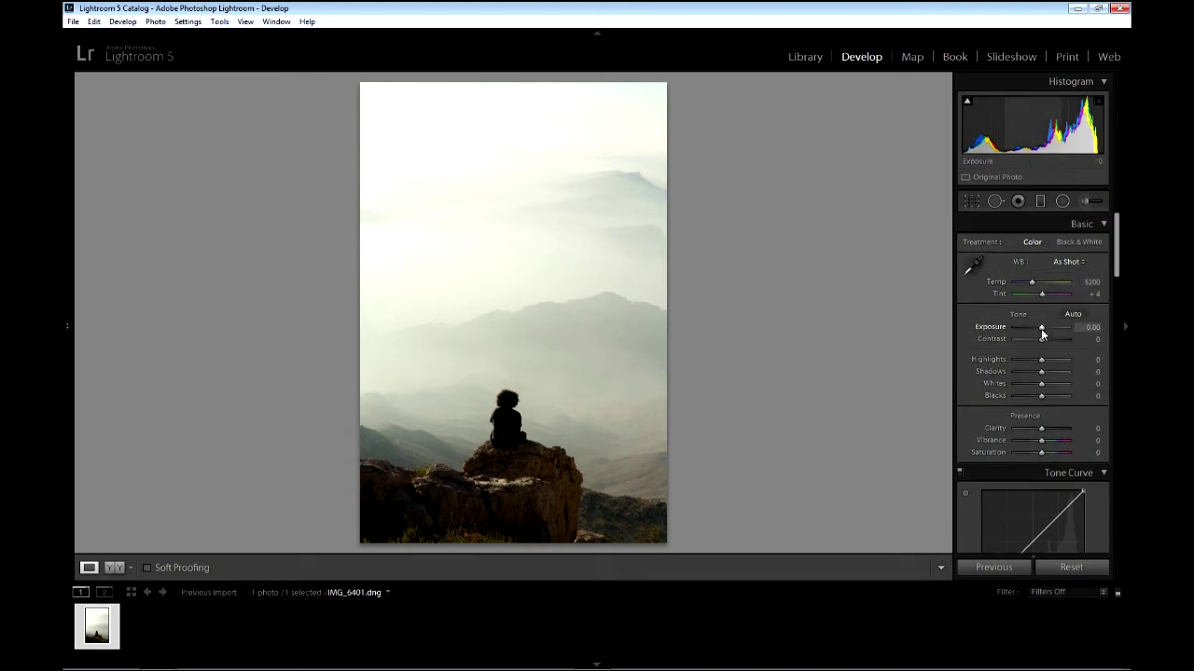
pyautogui.moveTo(1041, 328)
pyautogui.mouseDown()
pyautogui.moveTo(1060, 327)
pyautogui.moveTo(1018, 328)
pyautogui.moveTo(1040, 335)
pyautogui.moveTo(1013, 341)
pyautogui.moveTo(1054, 338)
pyautogui.moveTo(1026, 345)
pyautogui.moveTo(1025, 330)
pyautogui.moveTo(1064, 339)
pyautogui.moveTo(1026, 343)
pyautogui.moveTo(1047, 346)
pyautogui.moveTo(1050, 326)
pyautogui.mouseUp()
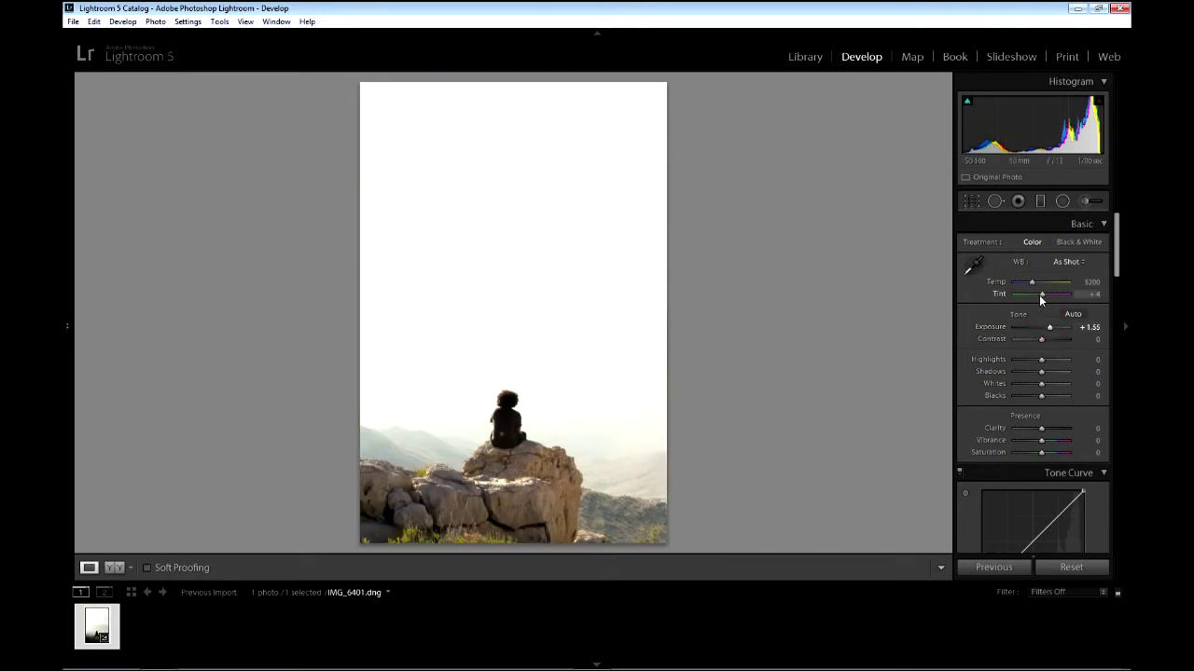
pyautogui.moveTo(1031, 281)
pyautogui.mouseDown()
pyautogui.moveTo(1073, 286)
pyautogui.moveTo(1015, 285)
pyautogui.moveTo(1068, 282)
pyautogui.mouseUp()
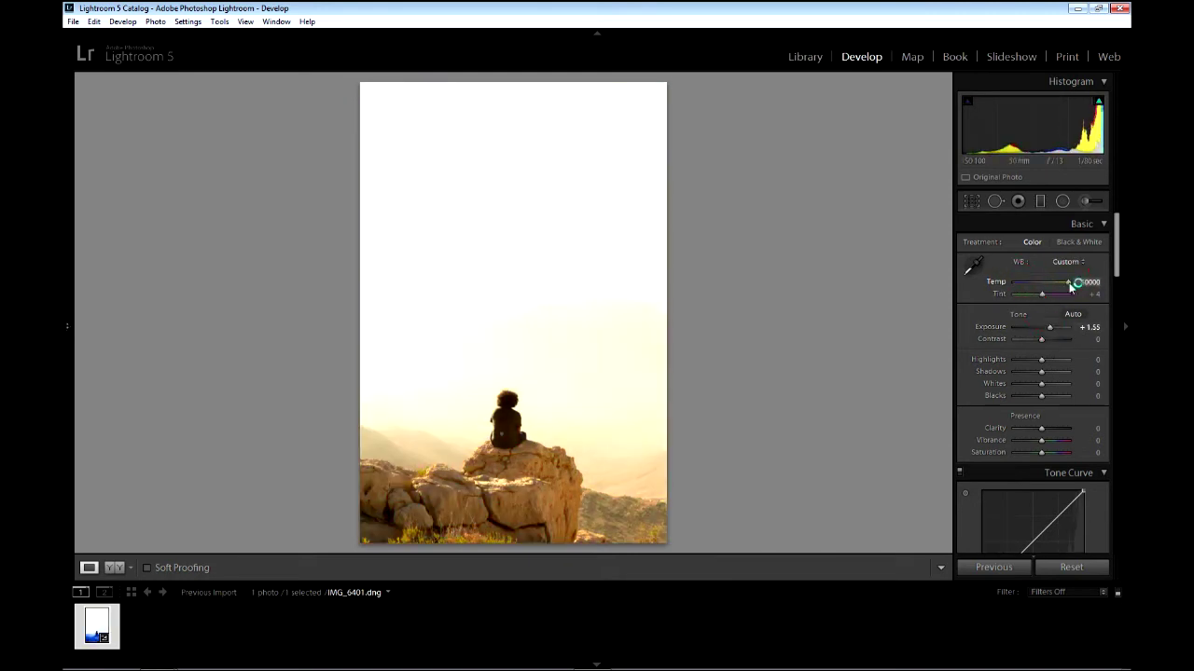
pyautogui.doubleClick(1050, 328)
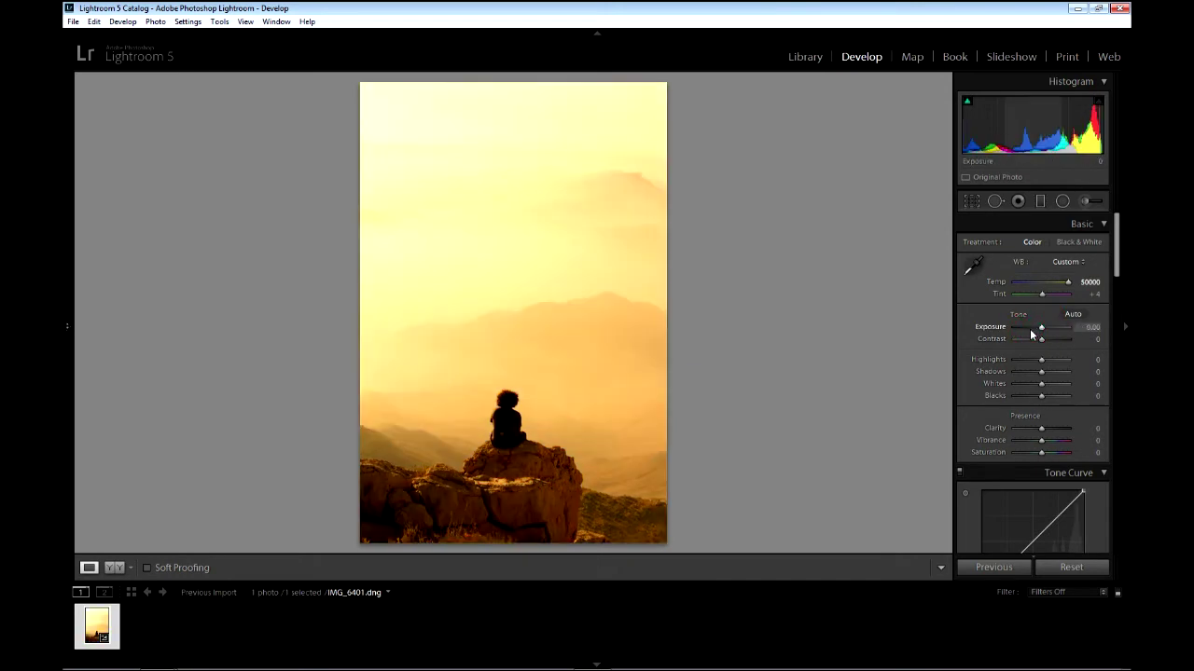
pyautogui.moveTo(1030, 328); pyautogui.dragTo(1038, 330)
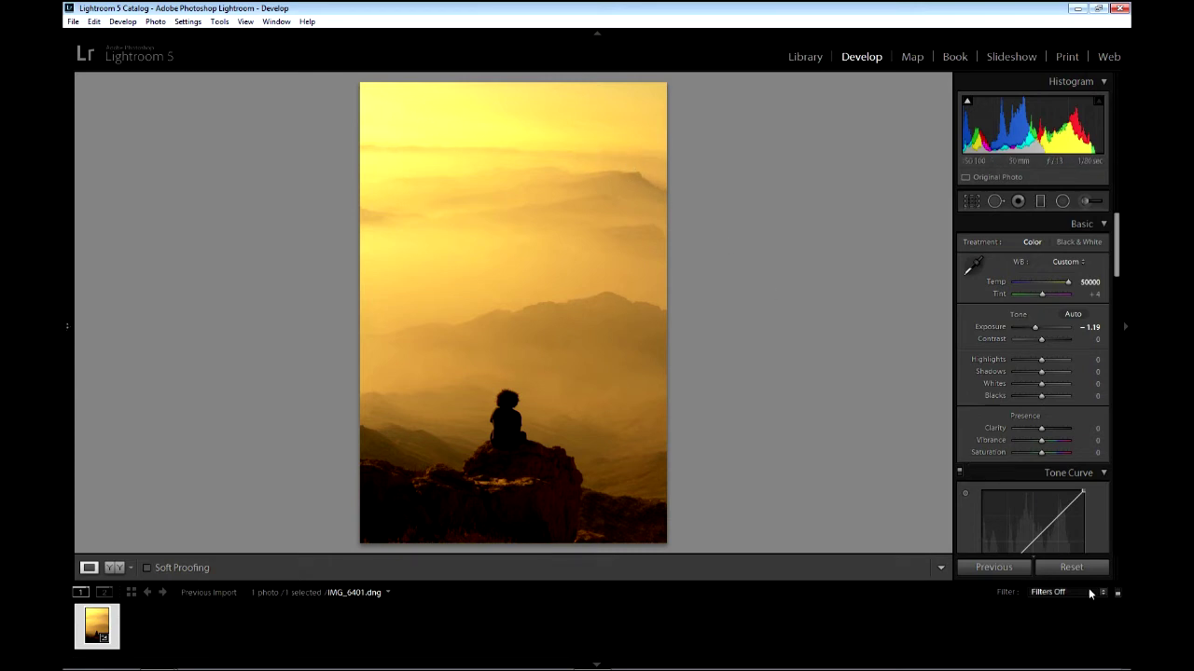
pyautogui.click(1071, 567)
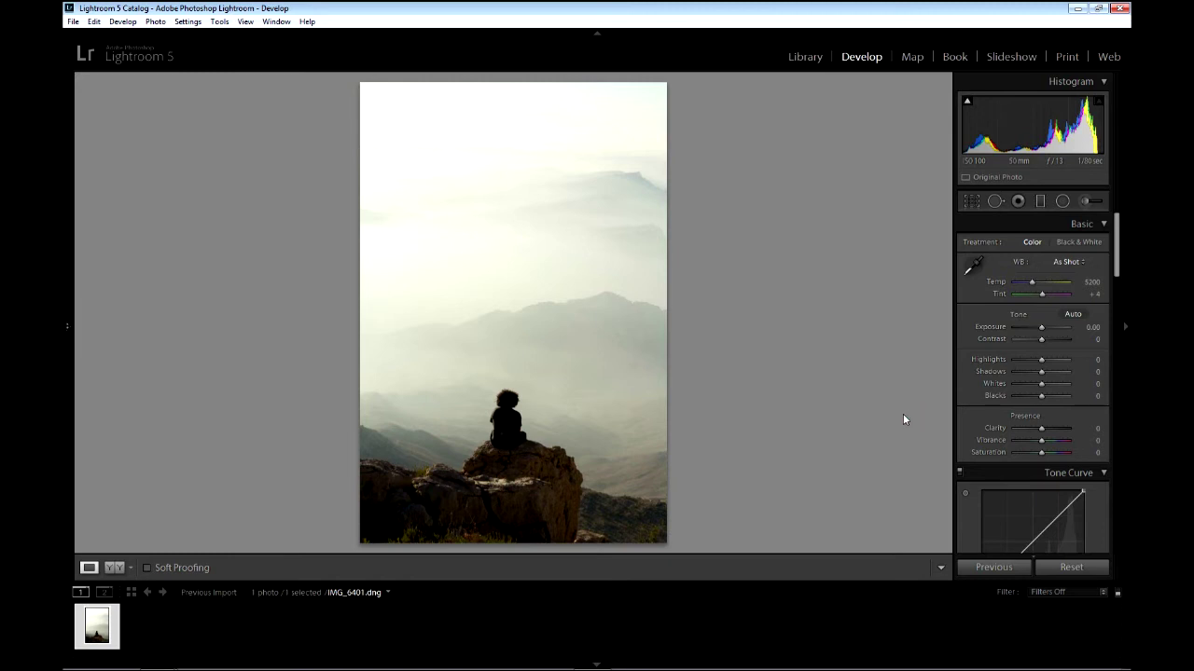
pyautogui.moveTo(1117, 245); pyautogui.dragTo(1118, 291)
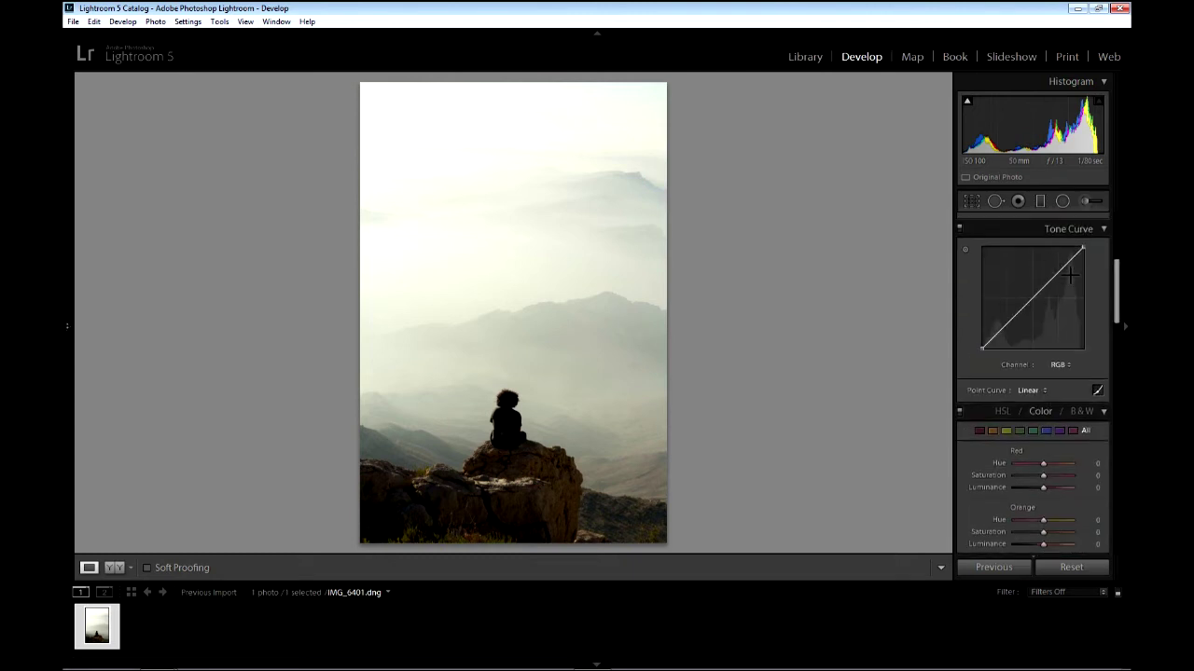
pyautogui.click(1062, 271)
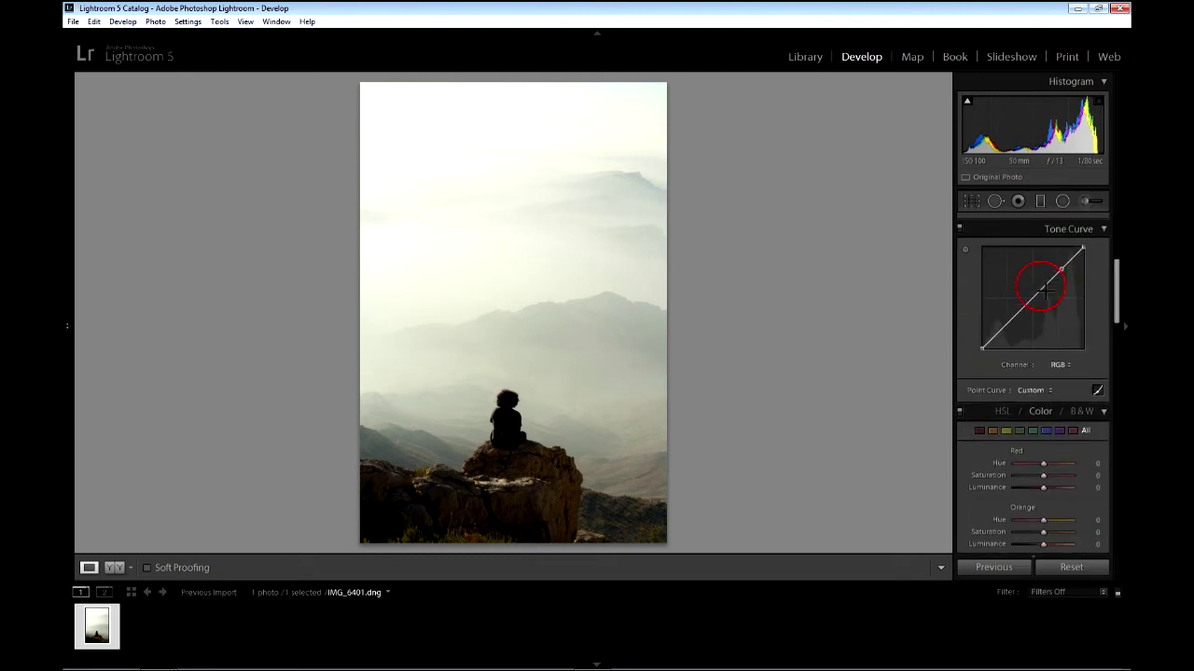
pyautogui.click(1007, 326)
pyautogui.moveTo(978, 345); pyautogui.dragTo(981, 328)
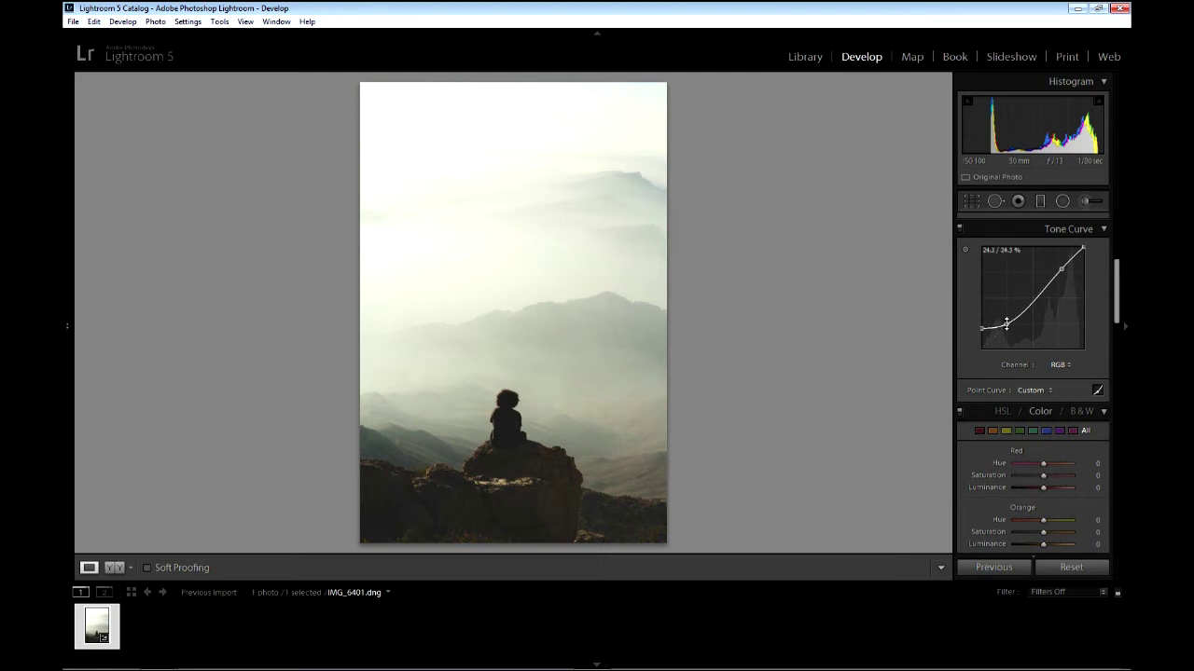
pyautogui.moveTo(1007, 326); pyautogui.dragTo(1016, 321)
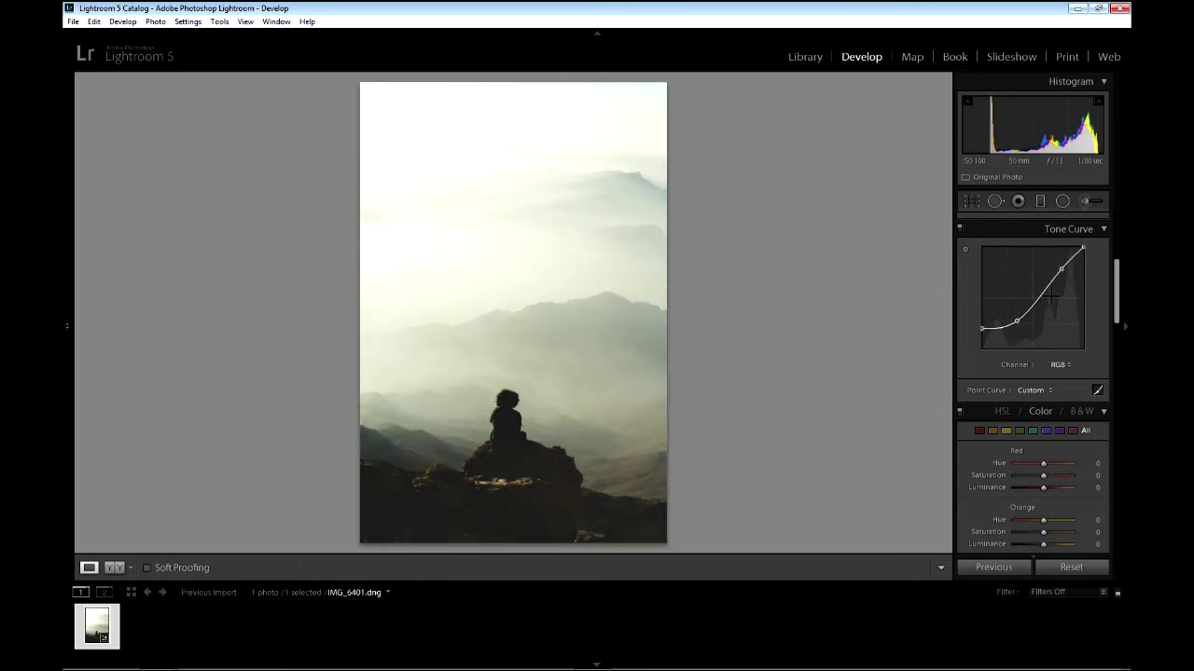
pyautogui.moveTo(1061, 269); pyautogui.dragTo(1067, 272)
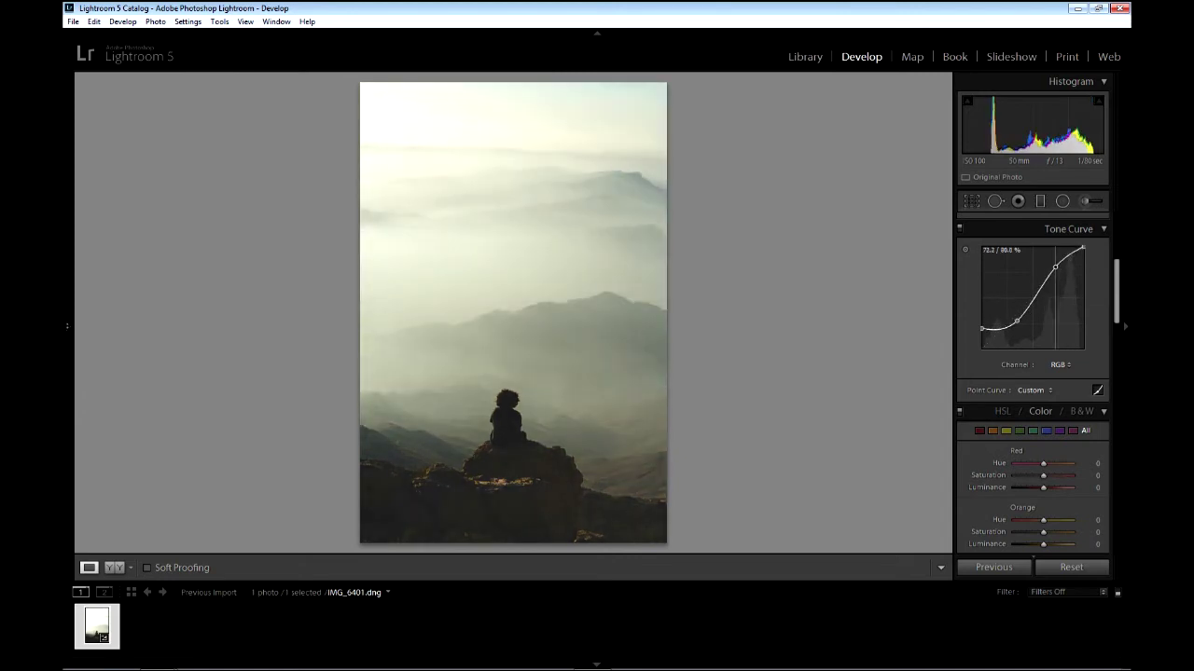
pyautogui.moveTo(1068, 272); pyautogui.dragTo(1068, 279)
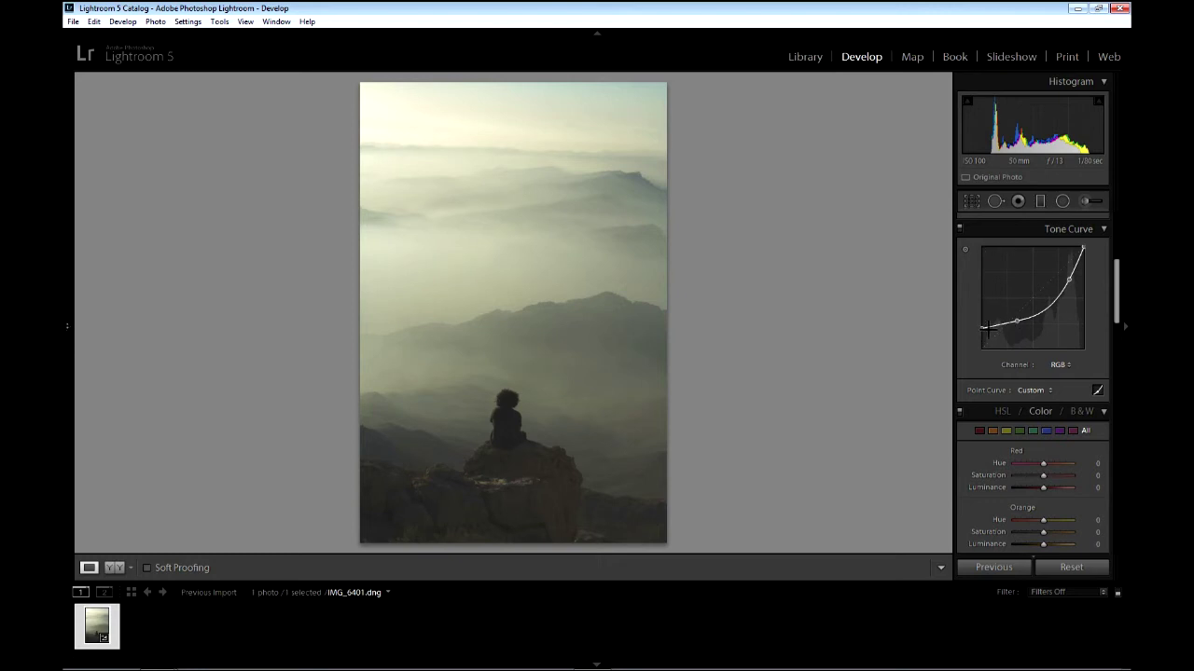
pyautogui.moveTo(986, 327)
pyautogui.mouseDown()
pyautogui.moveTo(988, 344)
pyautogui.moveTo(992, 325)
pyautogui.mouseUp()
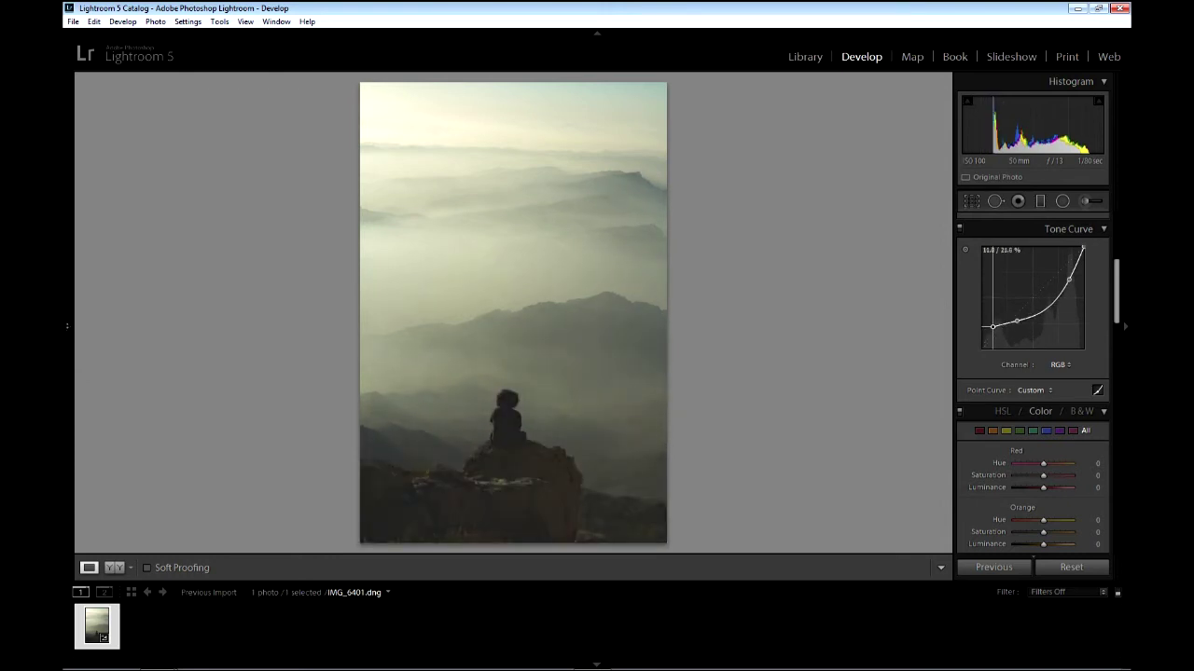
pyautogui.click(1072, 569)
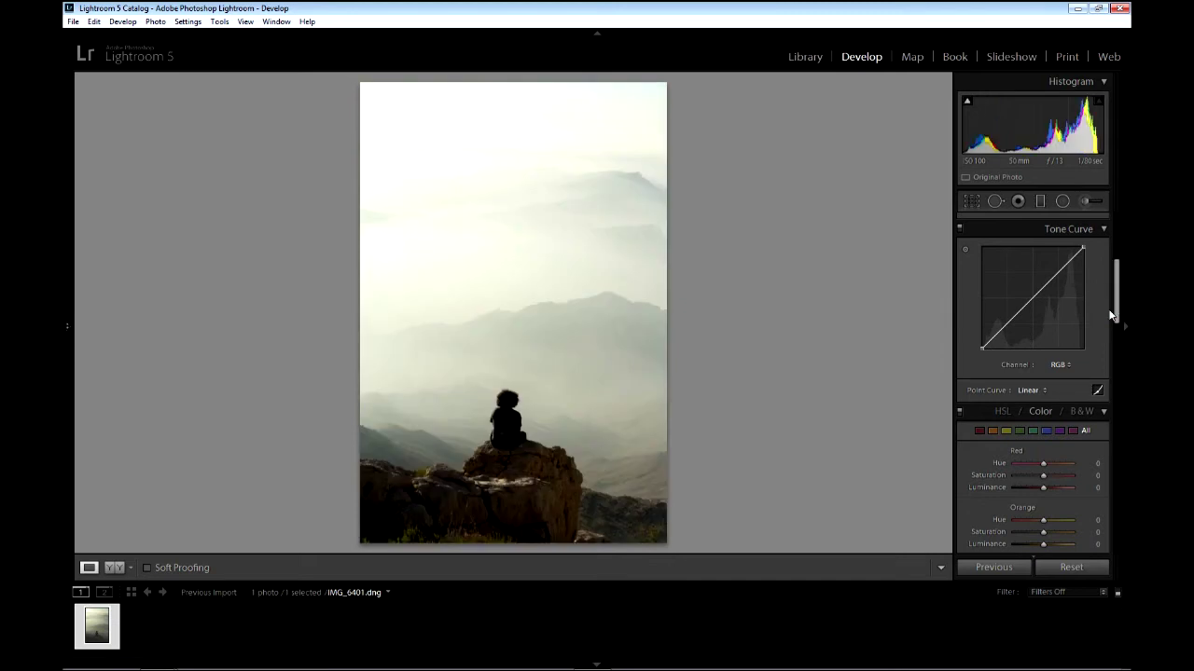
# In HSL by colour, set Orange hue to about -22 and Orange saturation to about +27.
pyautogui.moveTo(1119, 293); pyautogui.dragTo(1118, 320)
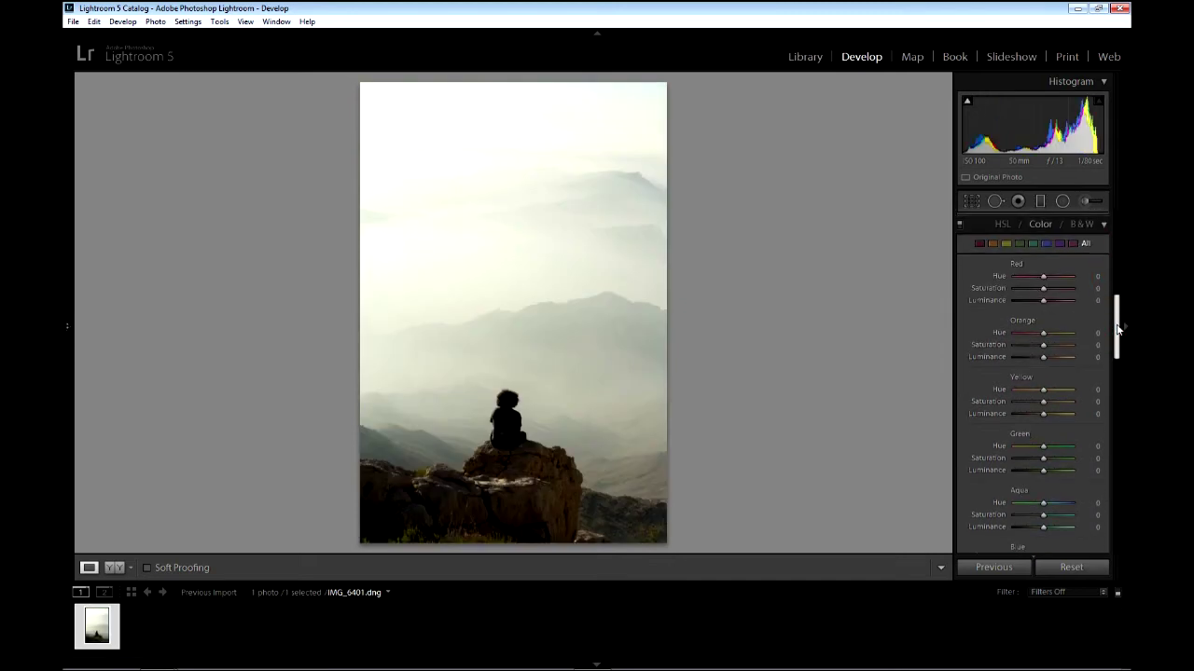
pyautogui.click(1003, 266)
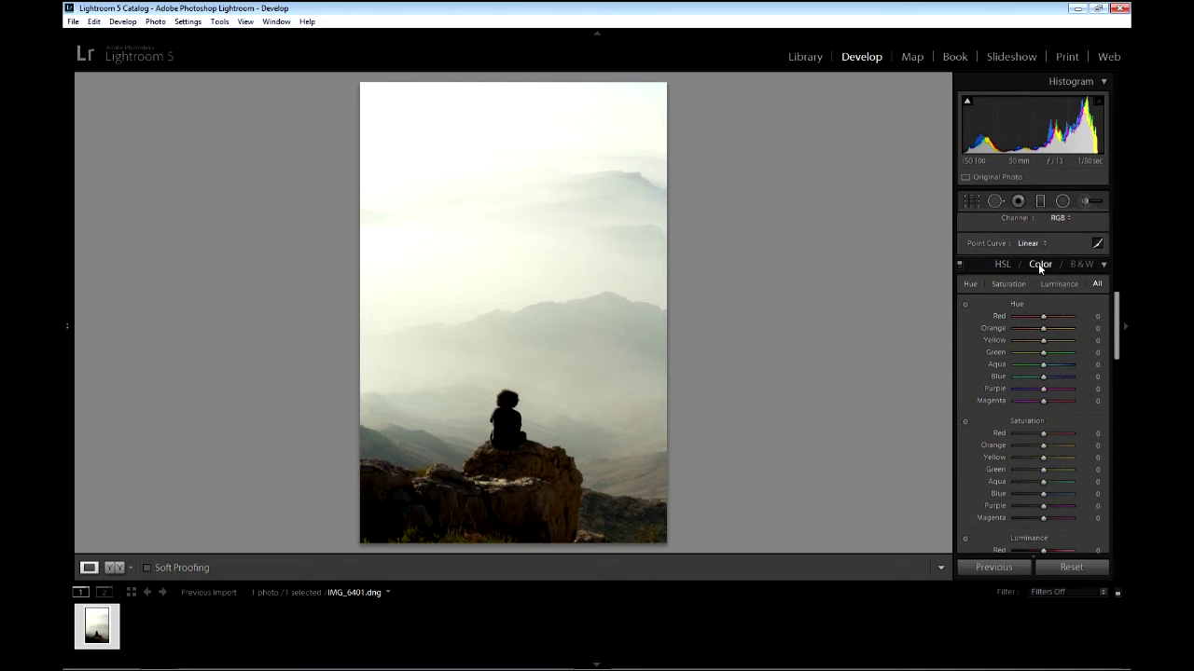
pyautogui.click(1038, 263)
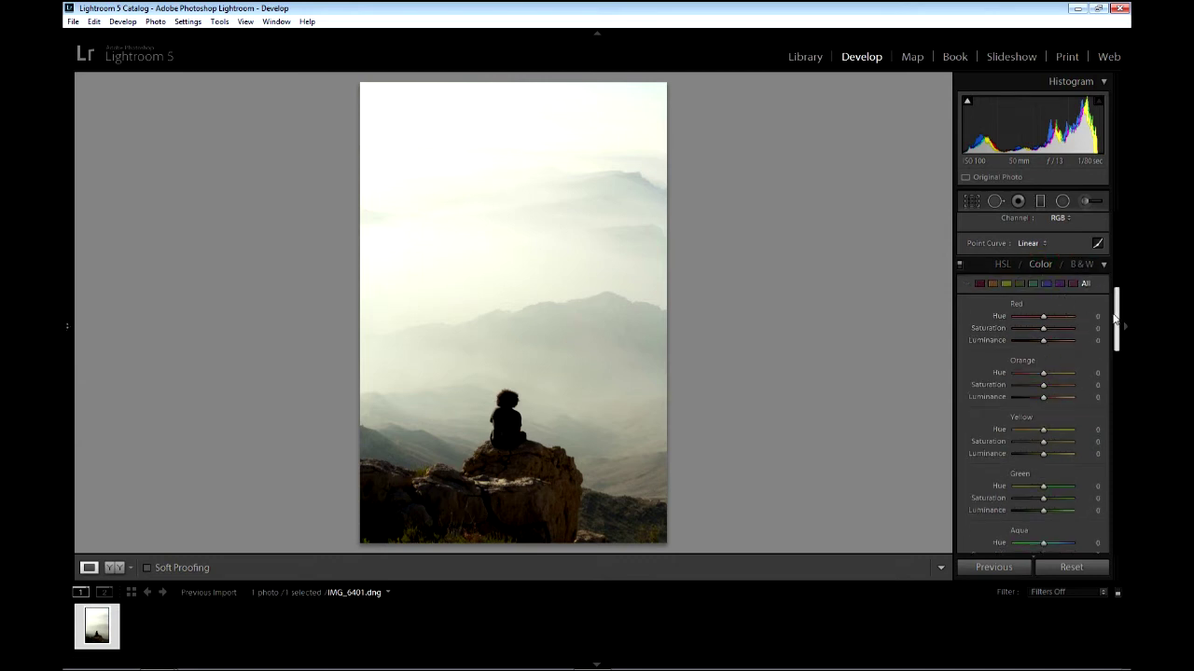
pyautogui.moveTo(1114, 319); pyautogui.dragTo(1114, 333)
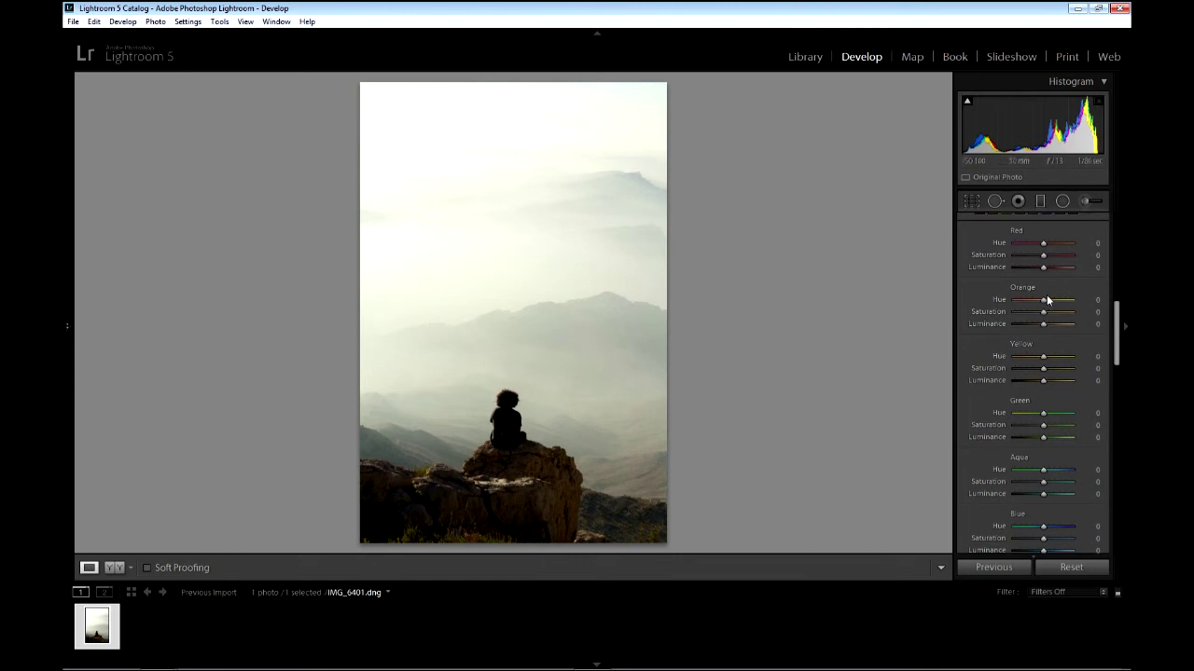
pyautogui.moveTo(1048, 302)
pyautogui.mouseDown()
pyautogui.moveTo(1066, 311)
pyautogui.moveTo(982, 314)
pyautogui.mouseUp()
pyautogui.moveTo(1073, 300); pyautogui.dragTo(947, 329)
pyautogui.moveTo(1038, 304); pyautogui.dragTo(1005, 302)
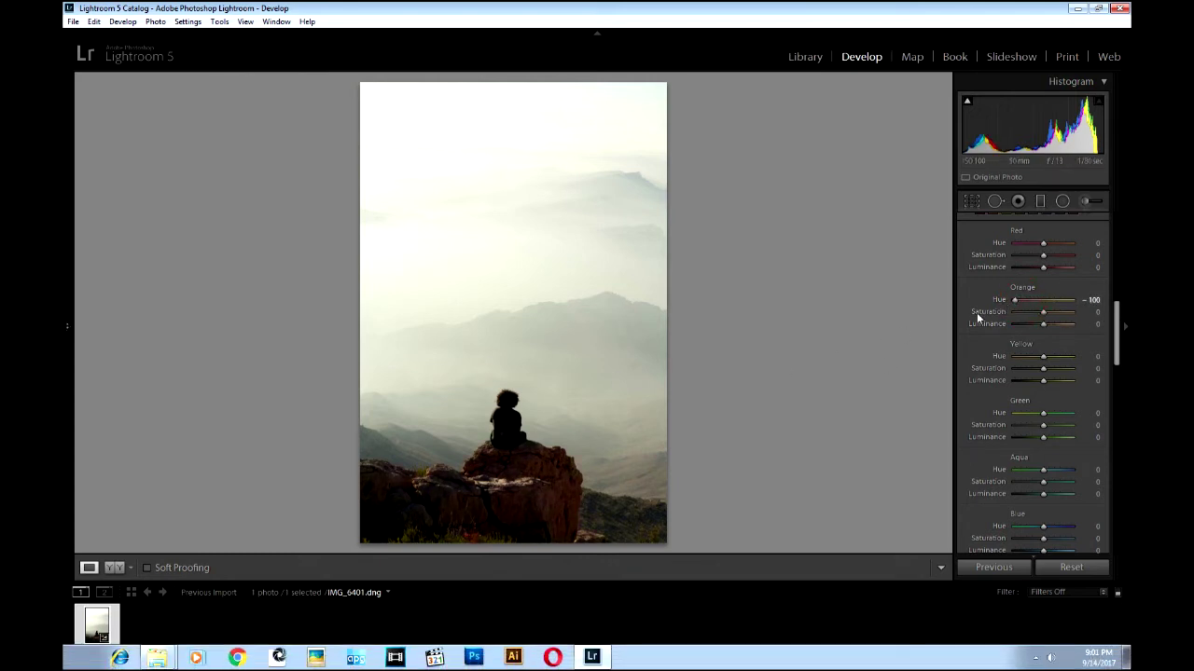
pyautogui.moveTo(1016, 299); pyautogui.dragTo(1030, 305)
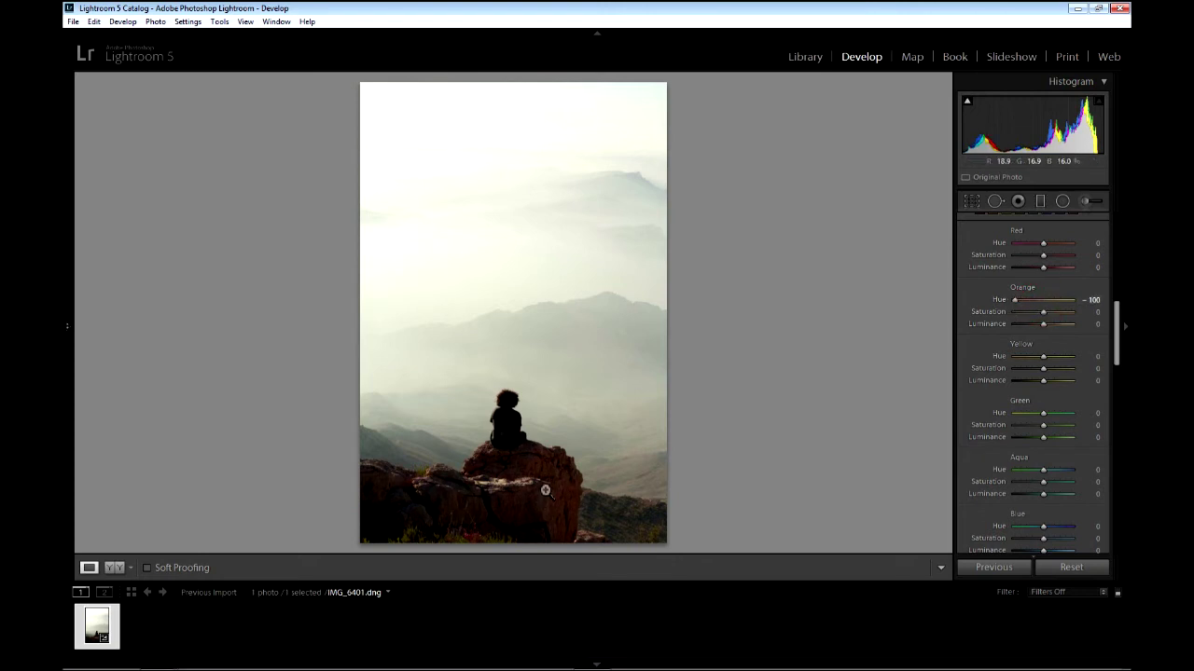
pyautogui.moveTo(1044, 313)
pyautogui.mouseDown()
pyautogui.moveTo(1091, 313)
pyautogui.moveTo(962, 321)
pyautogui.mouseUp()
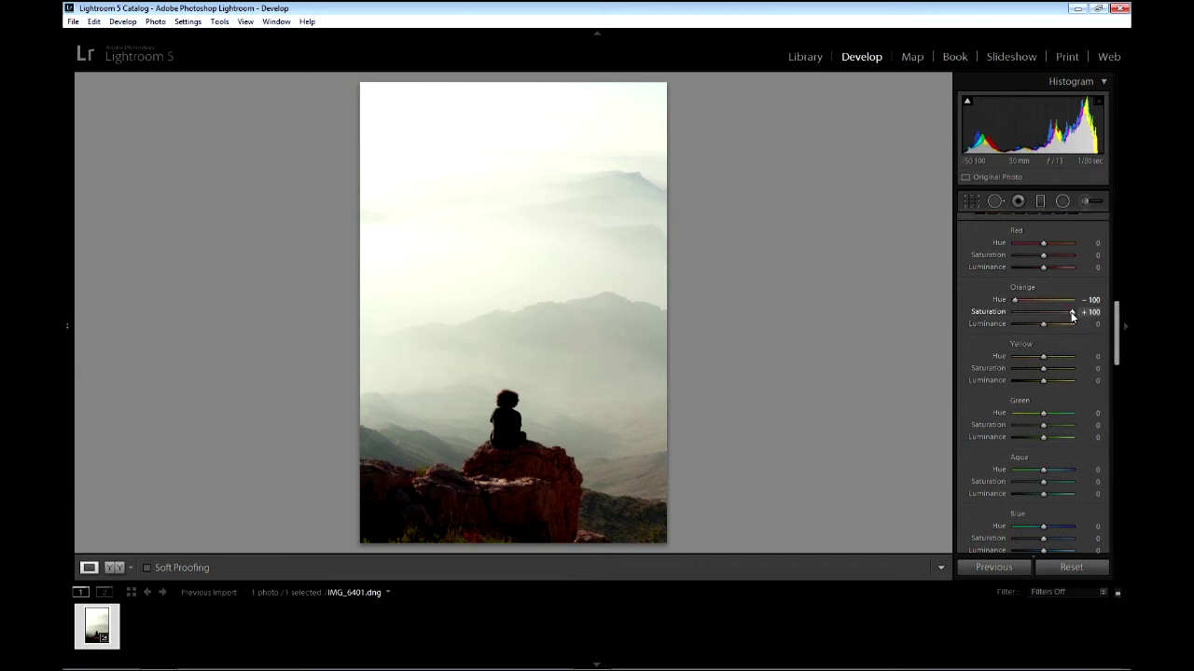
pyautogui.moveTo(1072, 313); pyautogui.dragTo(1049, 318)
# Fully desaturate the greens and yellows, then reset the photo to its original colours.
pyautogui.moveTo(1042, 426); pyautogui.dragTo(984, 441)
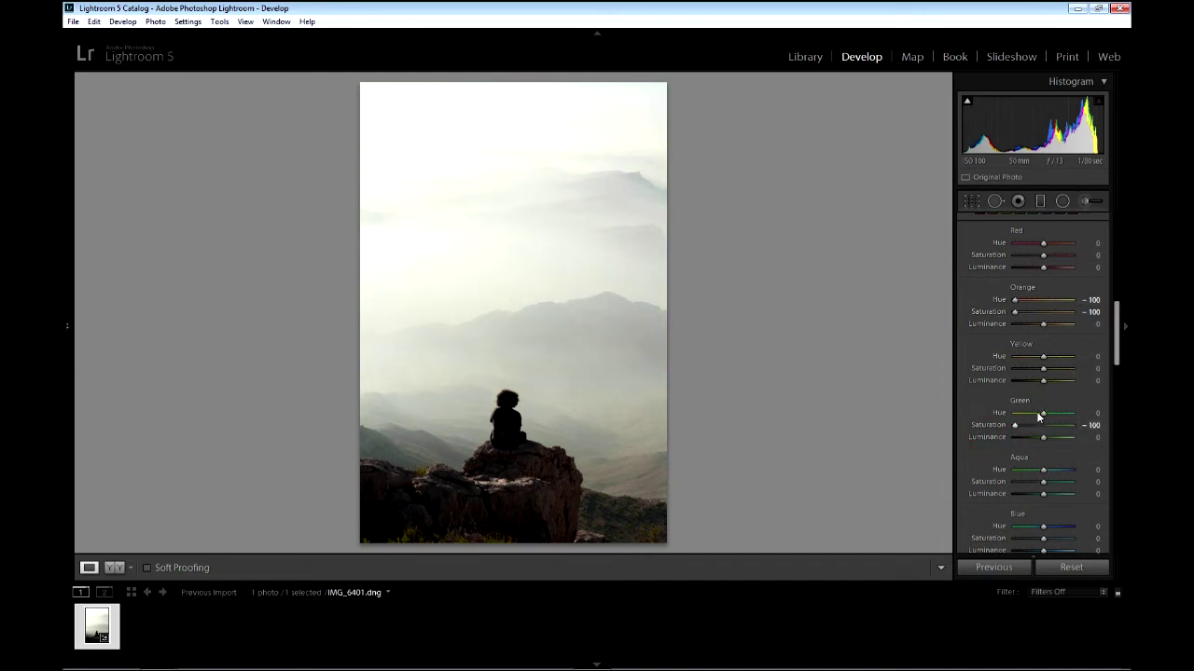
pyautogui.moveTo(1043, 368); pyautogui.dragTo(984, 373)
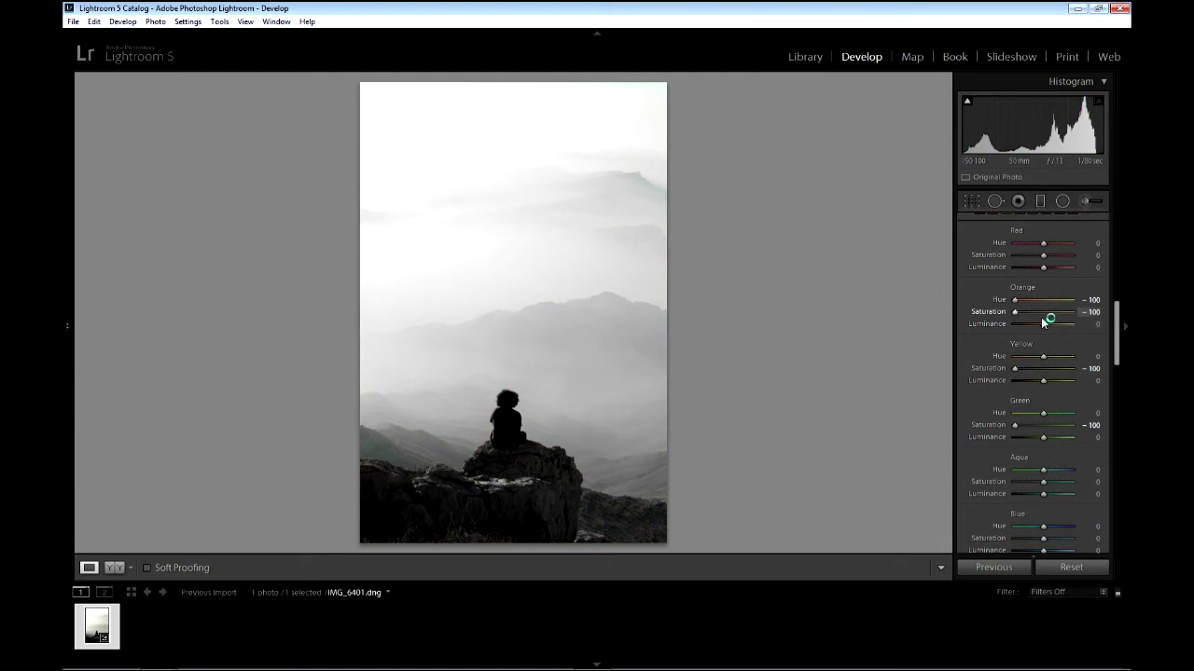
pyautogui.click(1053, 568)
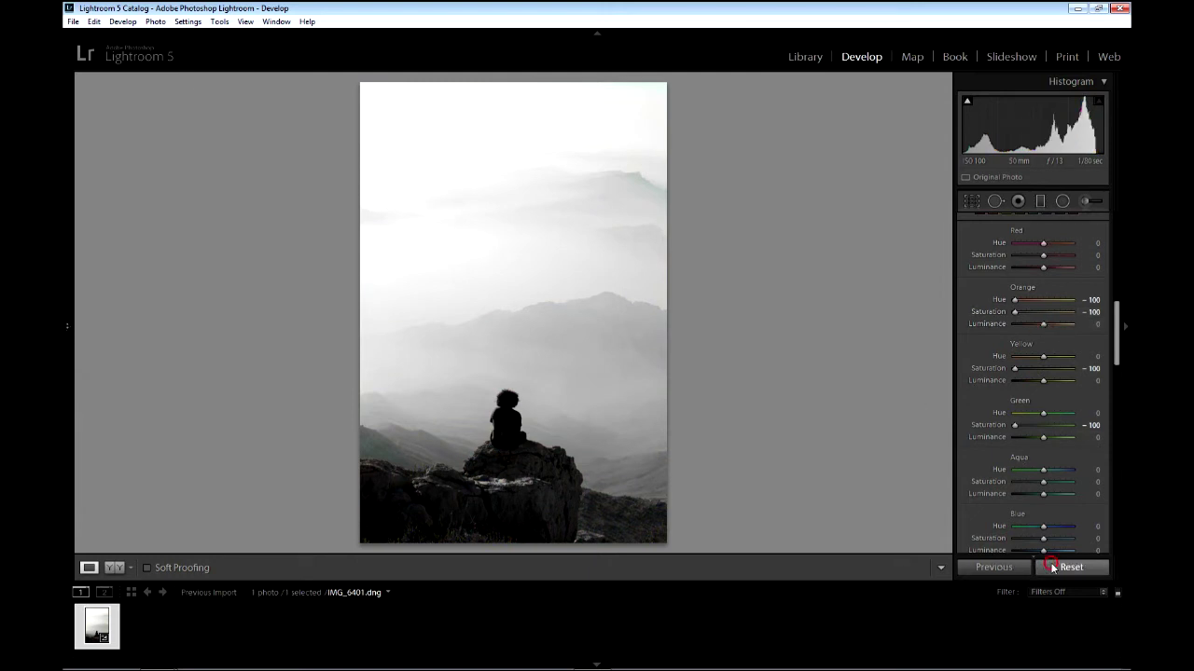
pyautogui.moveTo(1117, 318); pyautogui.dragTo(1115, 404)
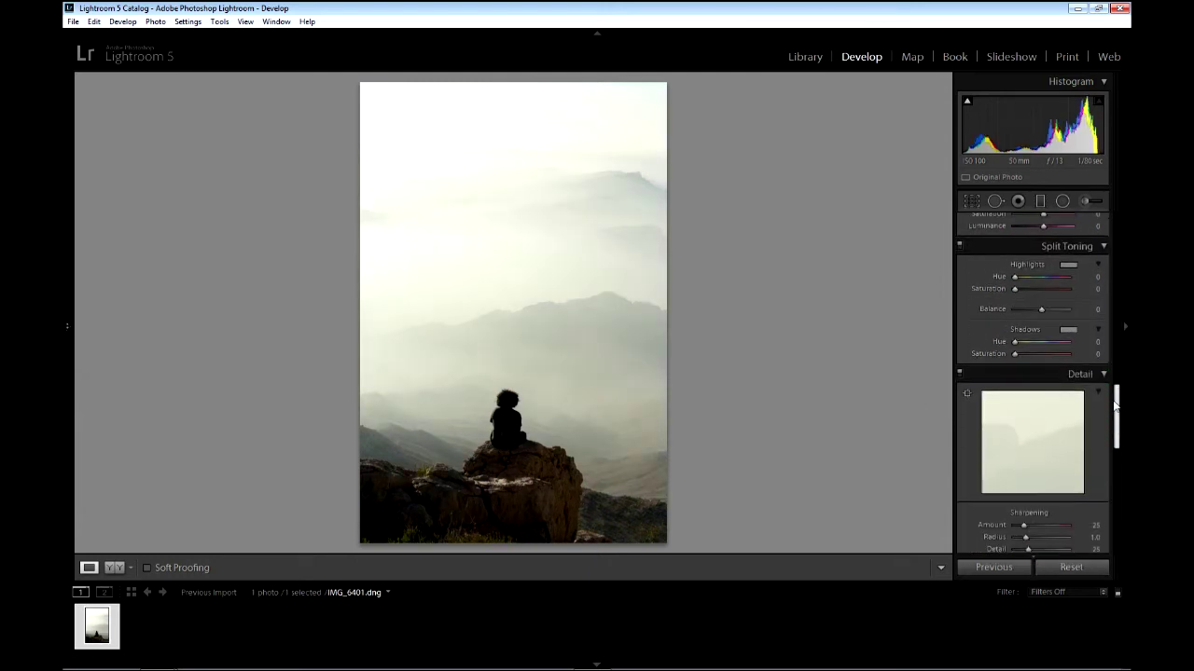
# Split-tone highlights to Hue 46/Sat 88 and shadows to Hue 267/Sat 67, then show Before & After.
pyautogui.scroll(3, 1077, 398)
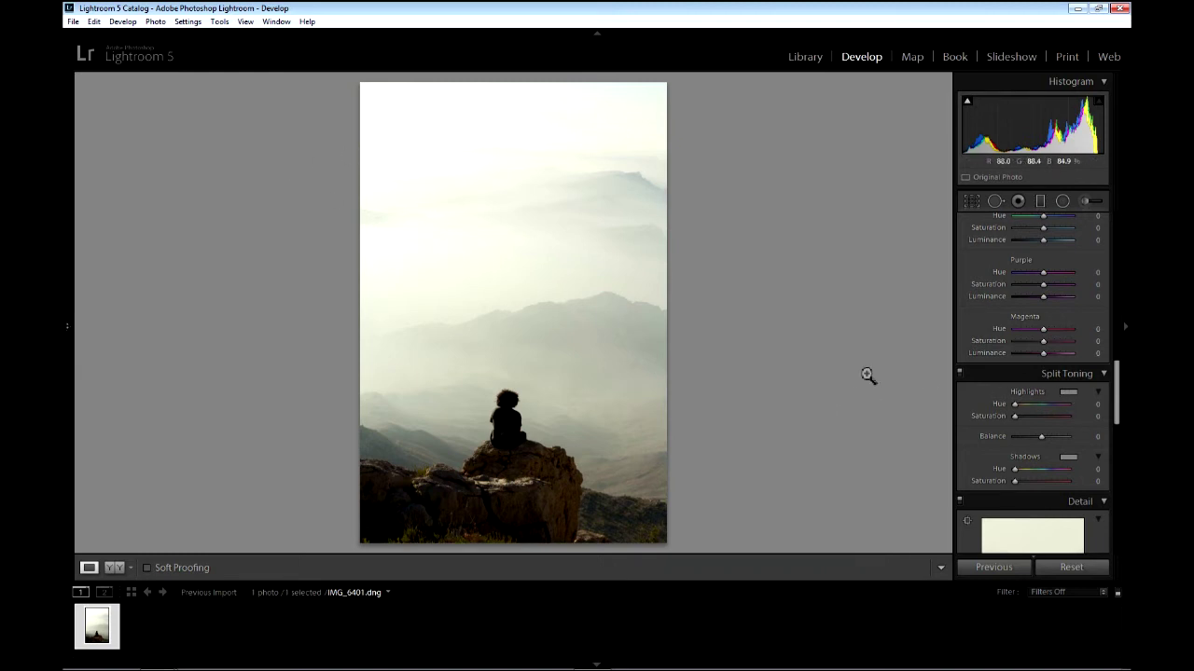
pyautogui.moveTo(868, 375)
pyautogui.mouseDown()
pyautogui.moveTo(873, 403)
pyautogui.moveTo(921, 398)
pyautogui.moveTo(831, 389)
pyautogui.moveTo(849, 381)
pyautogui.mouseUp()
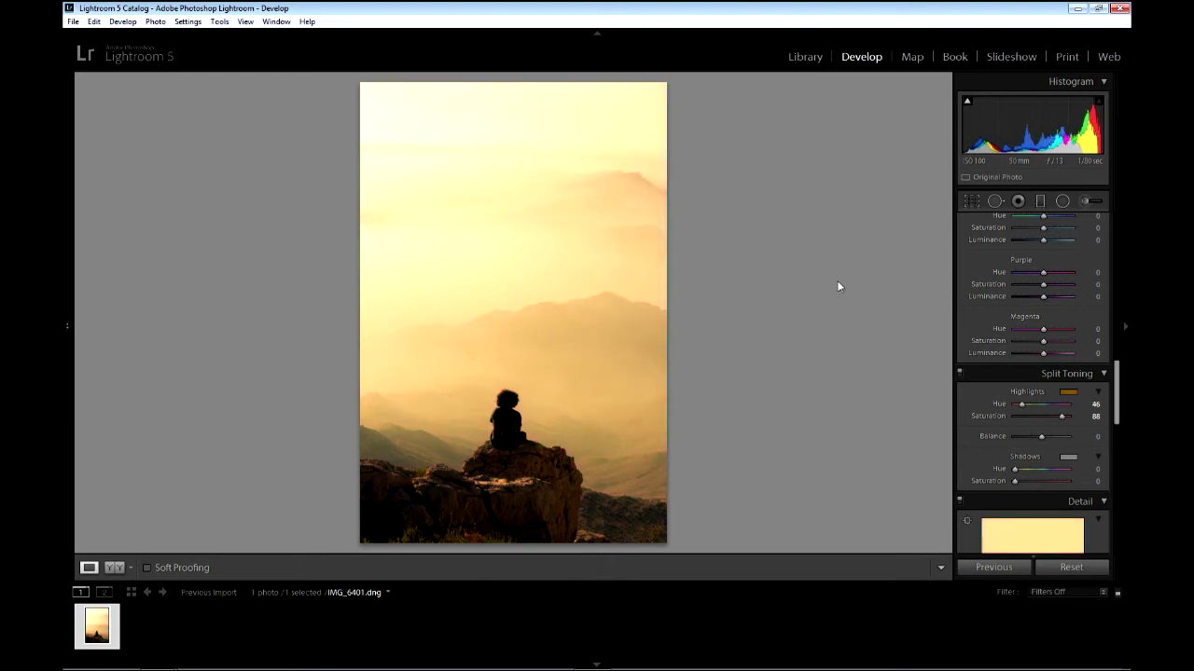
pyautogui.click(797, 271)
pyautogui.moveTo(1067, 456)
pyautogui.mouseDown()
pyautogui.moveTo(852, 485)
pyautogui.moveTo(1002, 462)
pyautogui.moveTo(986, 462)
pyautogui.mouseUp()
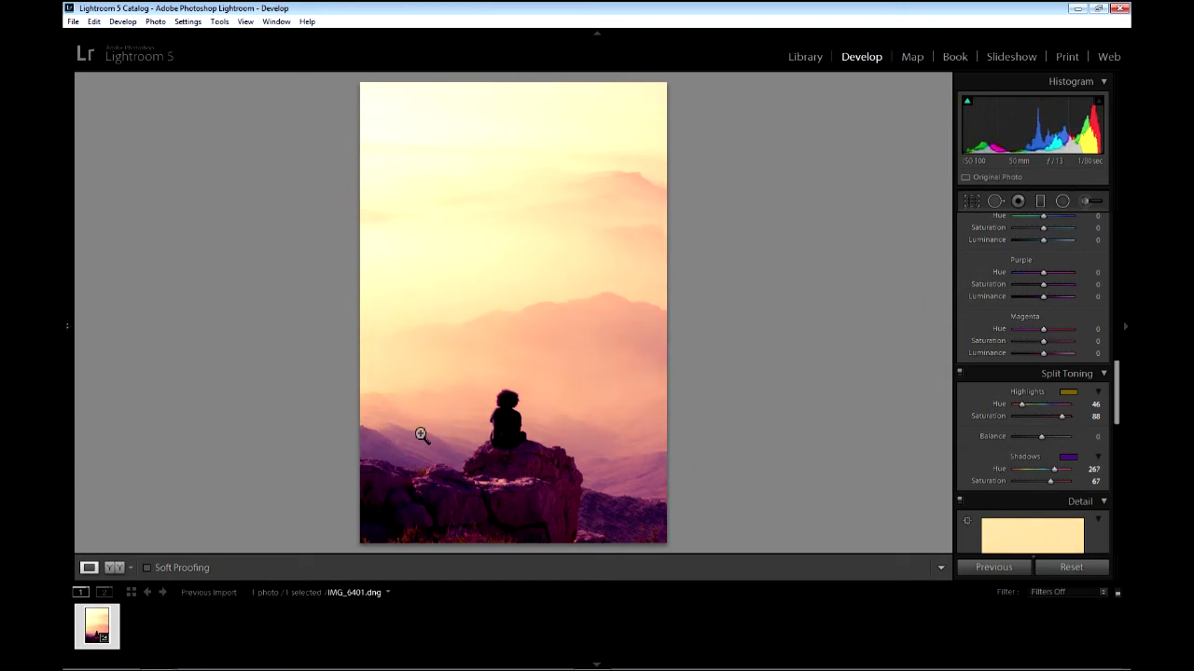
pyautogui.click(107, 568)
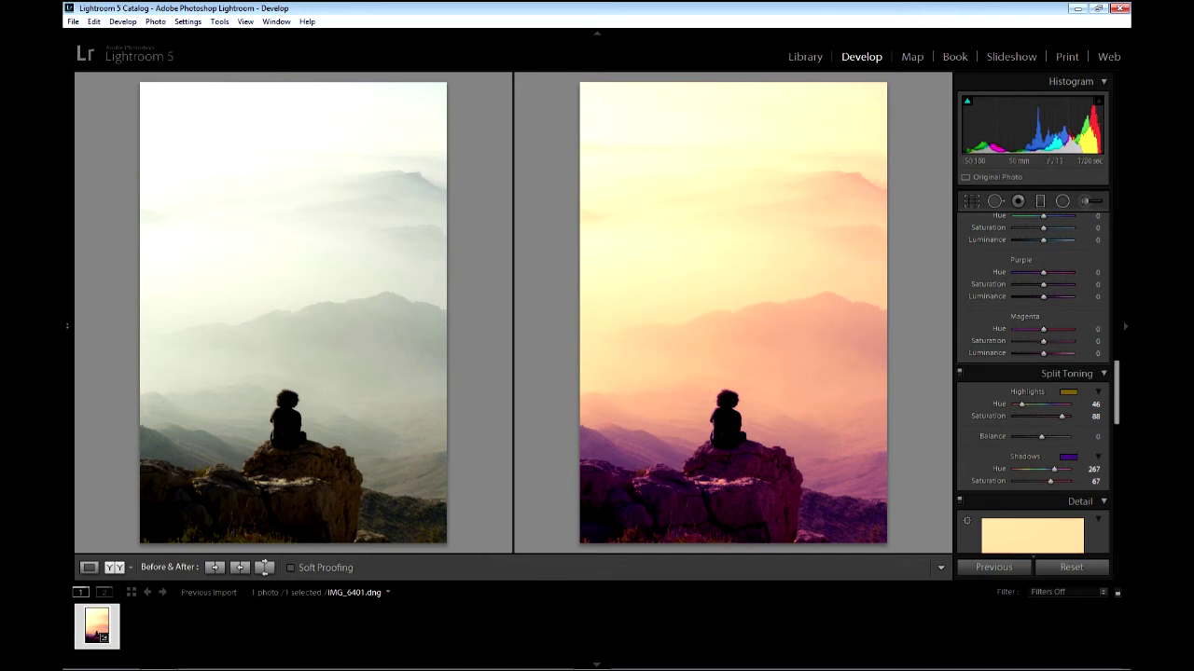
# Reset the photo, reapply the golden-and-purple toning with Previous, and scroll to the History panel.
pyautogui.click(1071, 567)
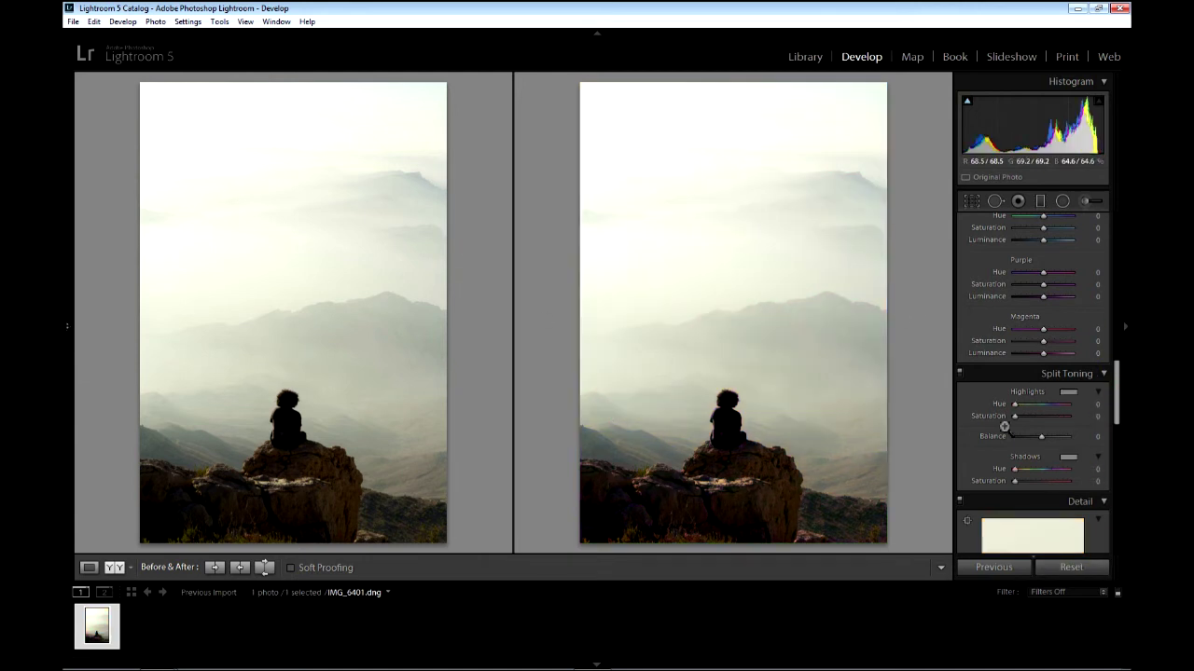
pyautogui.moveTo(1123, 382); pyautogui.dragTo(974, 481)
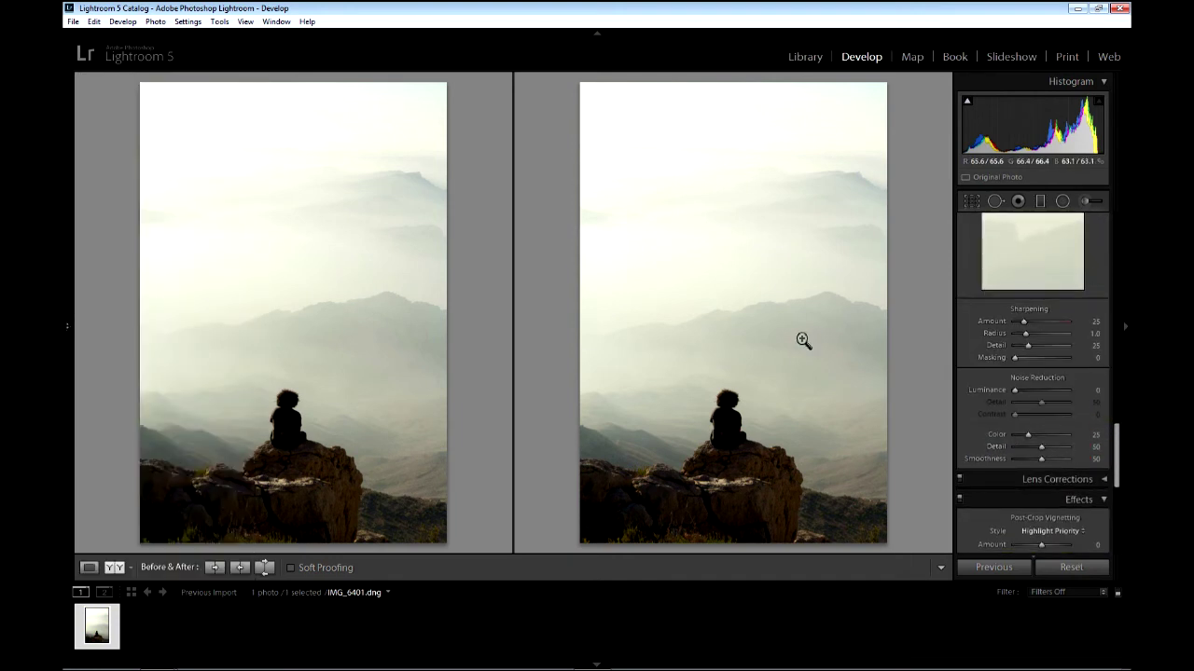
pyautogui.click(1029, 565)
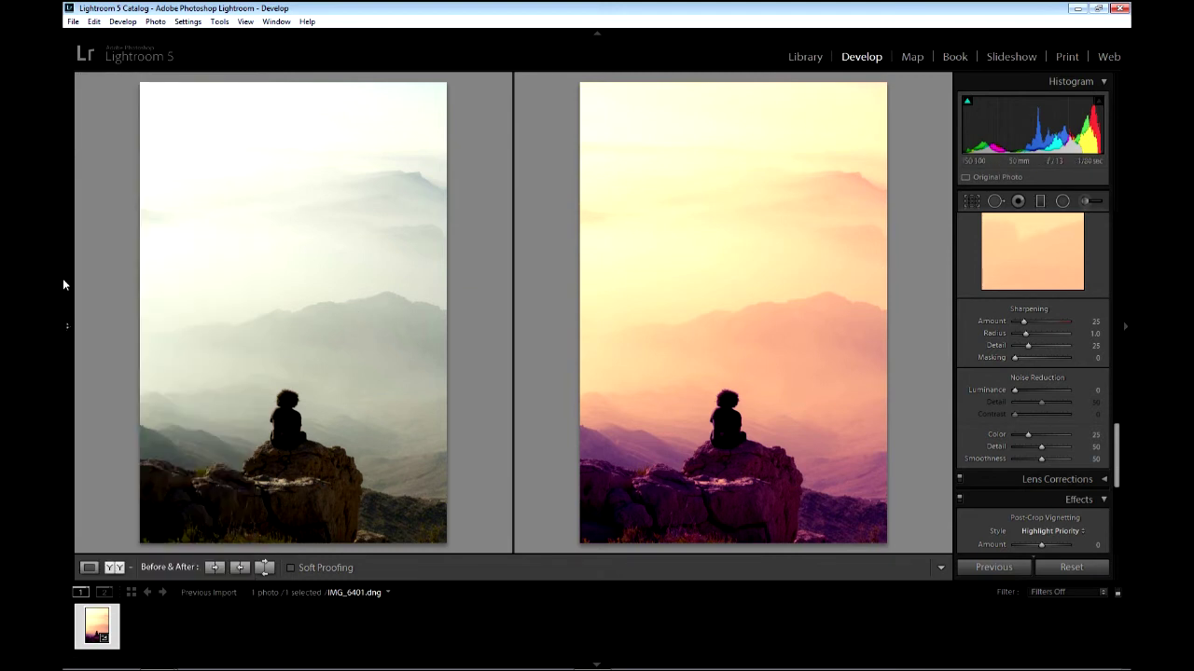
pyautogui.scroll(-5, 198, 380)
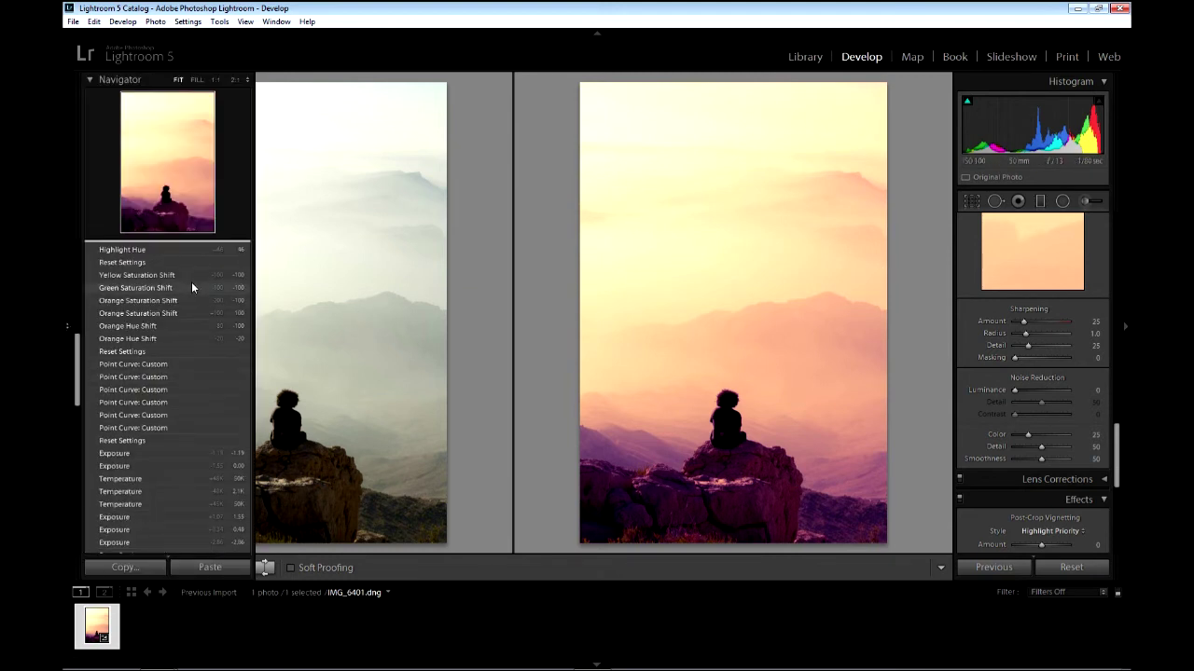
# Revert the photo to the 'Point Curve: Custom' history state.
pyautogui.scroll(3, 191, 317)
pyautogui.scroll(-2, 191, 428)
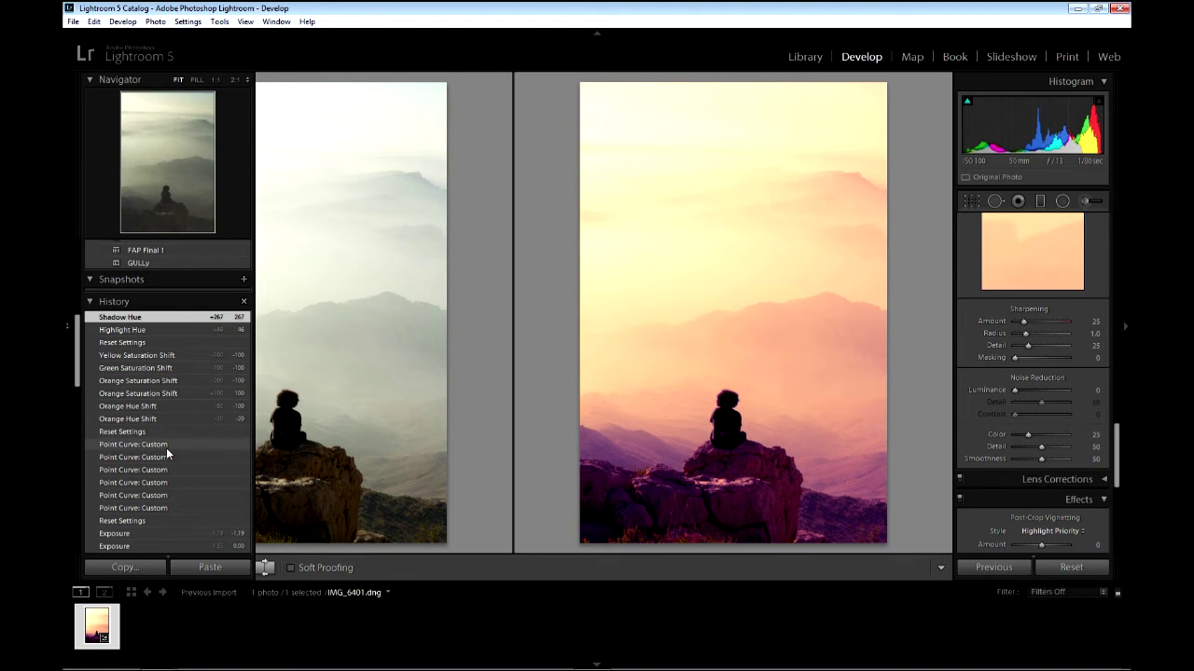
pyautogui.click(166, 446)
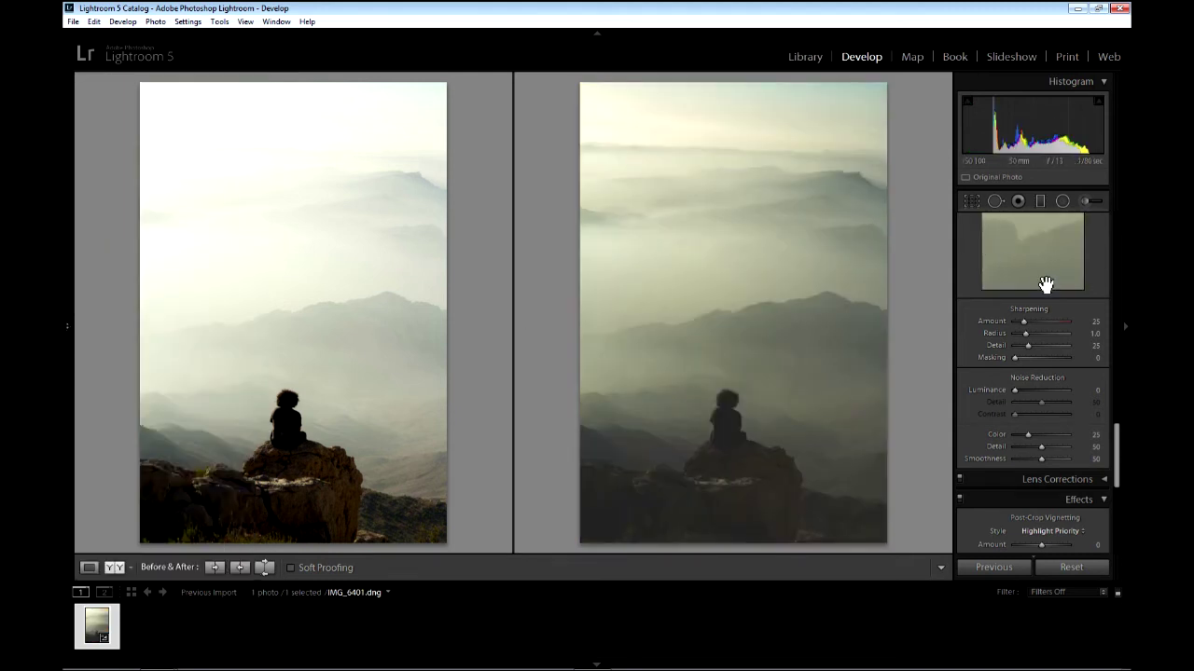
pyautogui.scroll(3, 1044, 285)
pyautogui.scroll(3, 1044, 289)
pyautogui.scroll(3, 1044, 298)
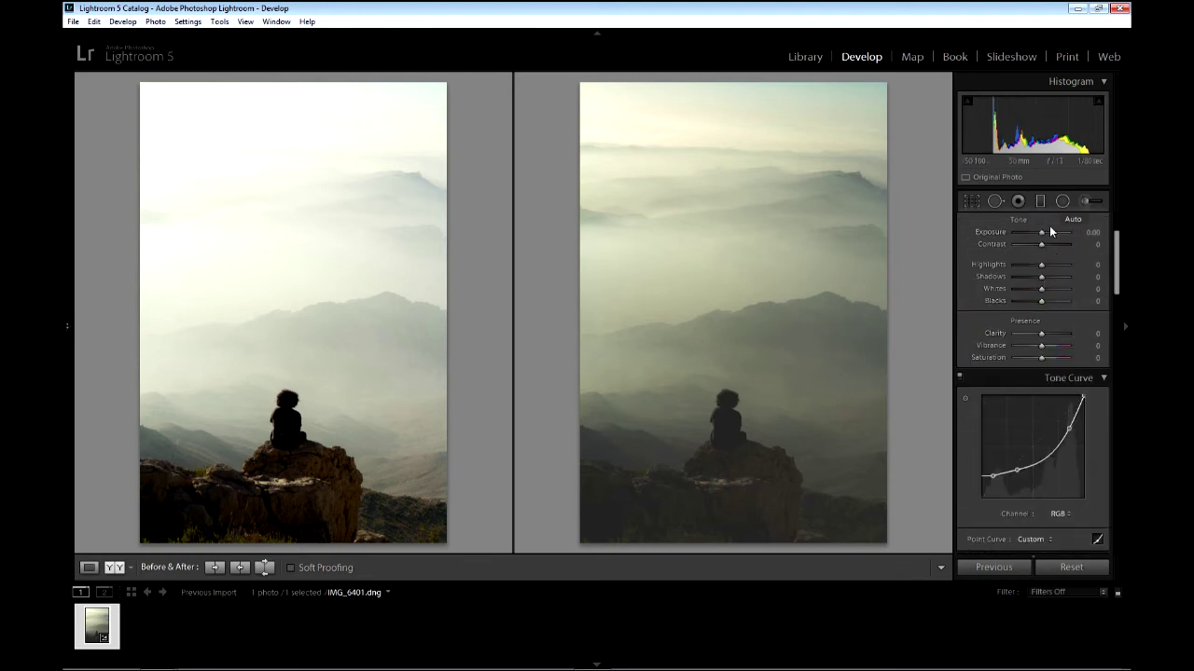
# Reset the photo so its After view matches the bright, misty original.
pyautogui.scroll(-8, 1041, 442)
pyautogui.scroll(-2, 1037, 447)
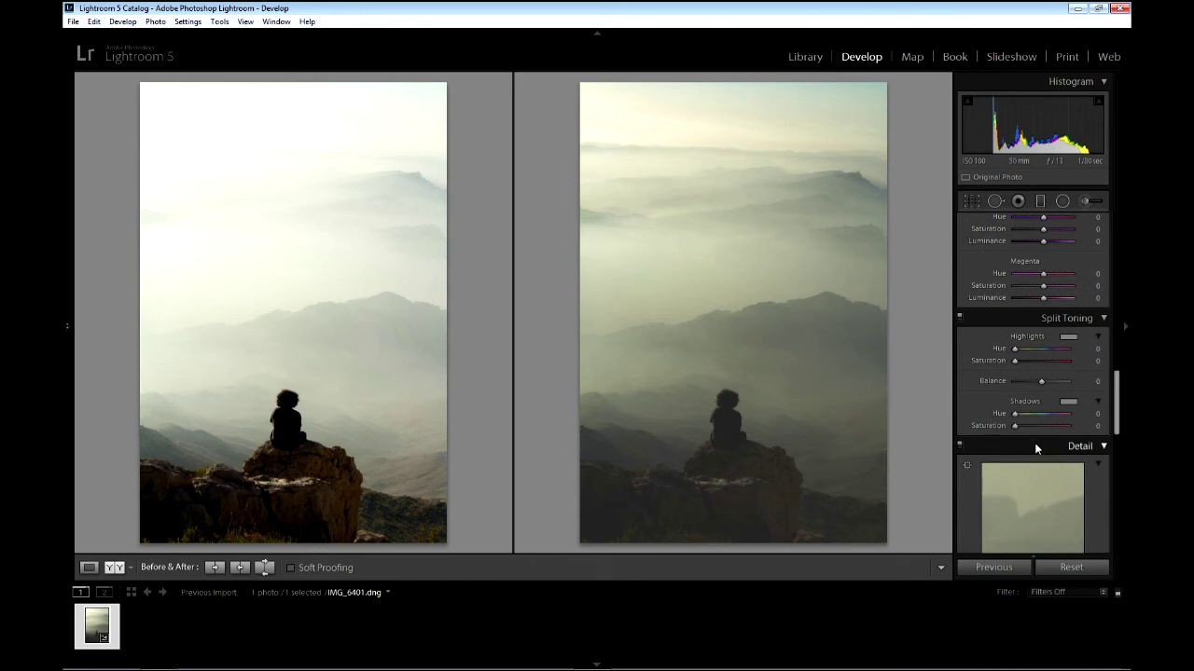
pyautogui.scroll(-5, 1036, 528)
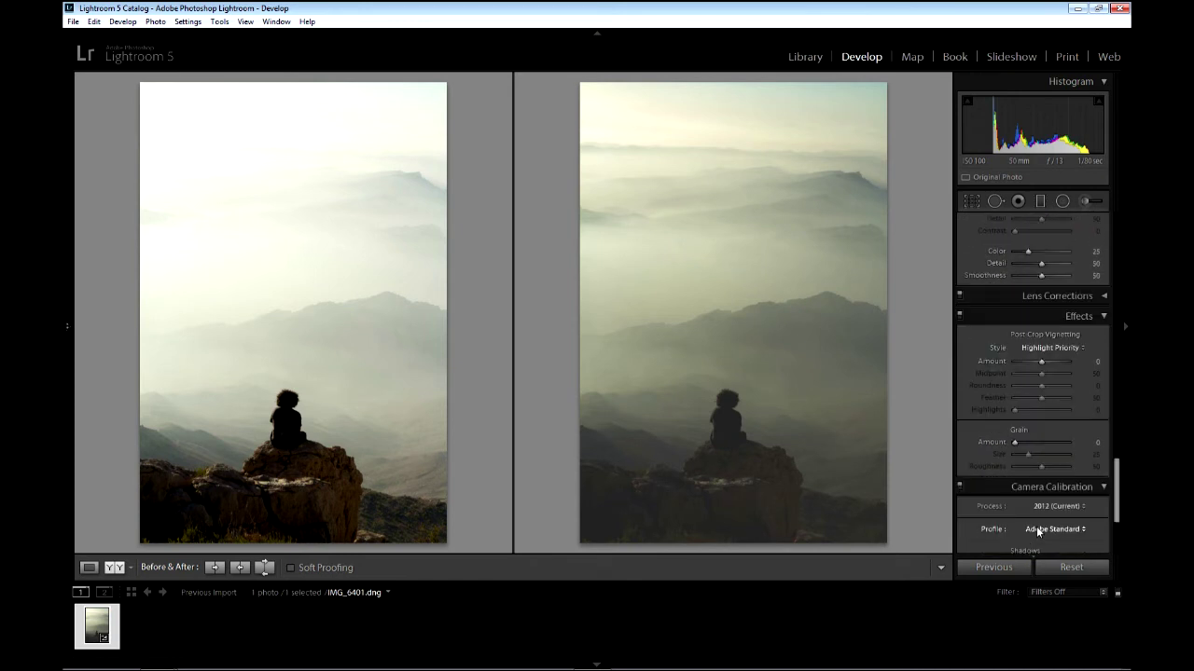
pyautogui.click(1083, 574)
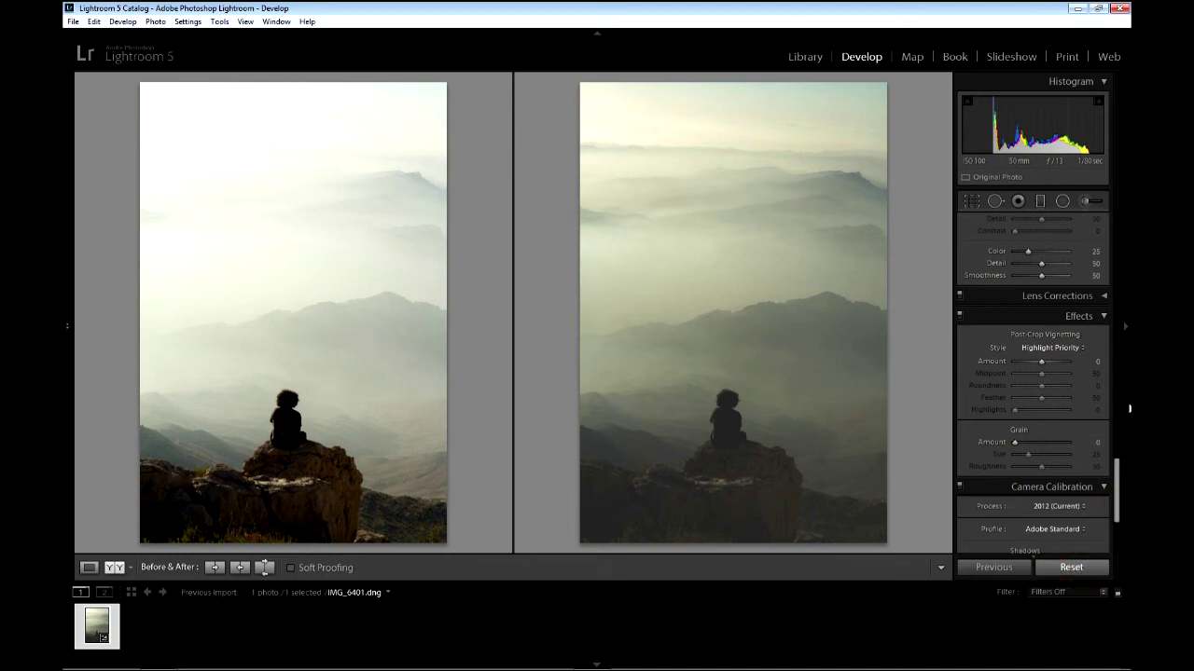
pyautogui.scroll(-3, 1104, 384)
pyautogui.scroll(3, 1104, 380)
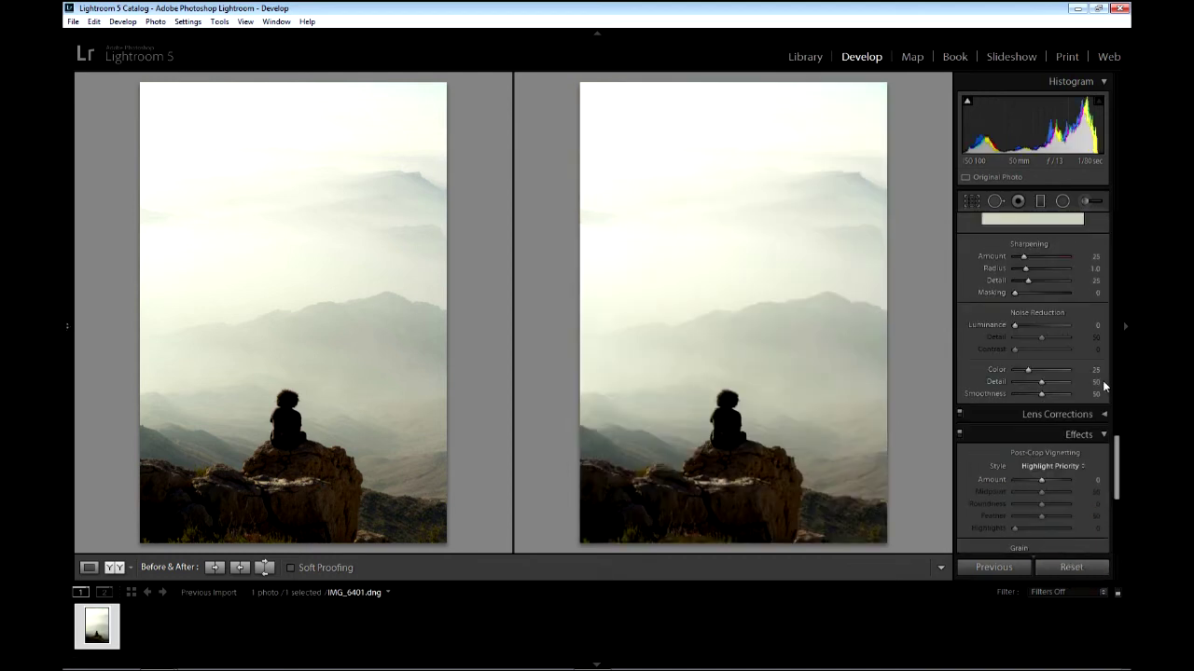
# Try Sharpening Amount 150 and Luminance noise reduction 100 while zoomed into the sky.
pyautogui.scroll(3, 1102, 381)
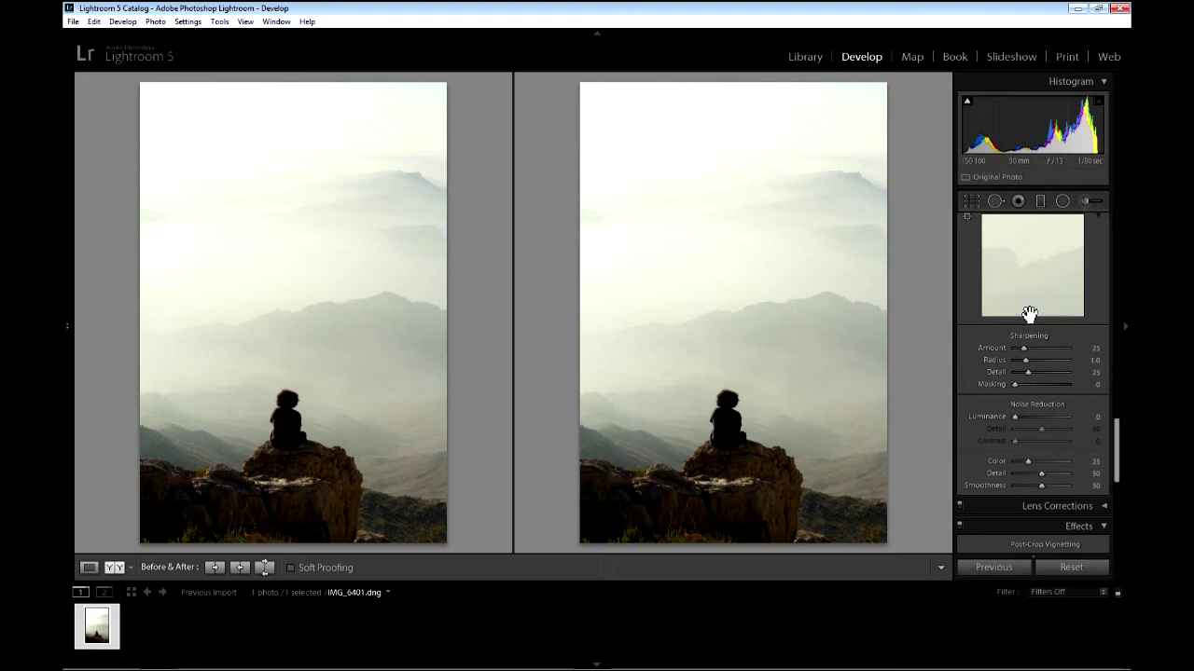
pyautogui.moveTo(1044, 347); pyautogui.dragTo(1070, 348)
pyautogui.click(747, 229)
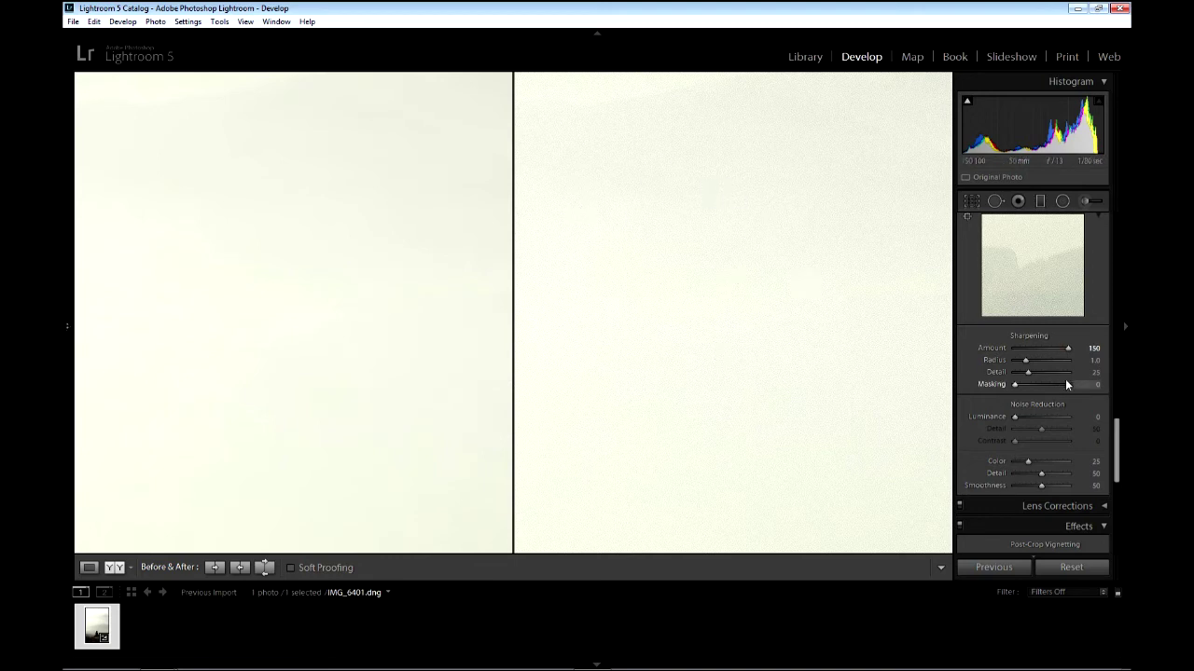
pyautogui.moveTo(1014, 419); pyautogui.dragTo(1068, 418)
# Reset the Detail settings, raise Color noise reduction to 100, and fit the photo to view.
pyautogui.click(1071, 567)
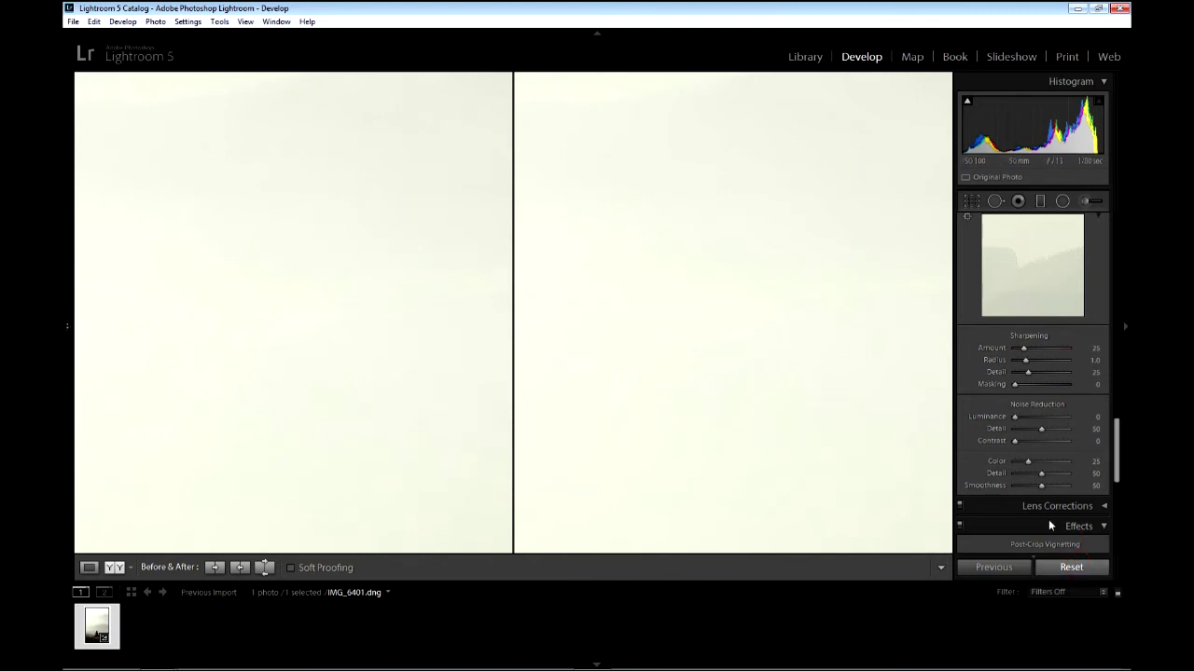
pyautogui.moveTo(1026, 464); pyautogui.dragTo(1069, 462)
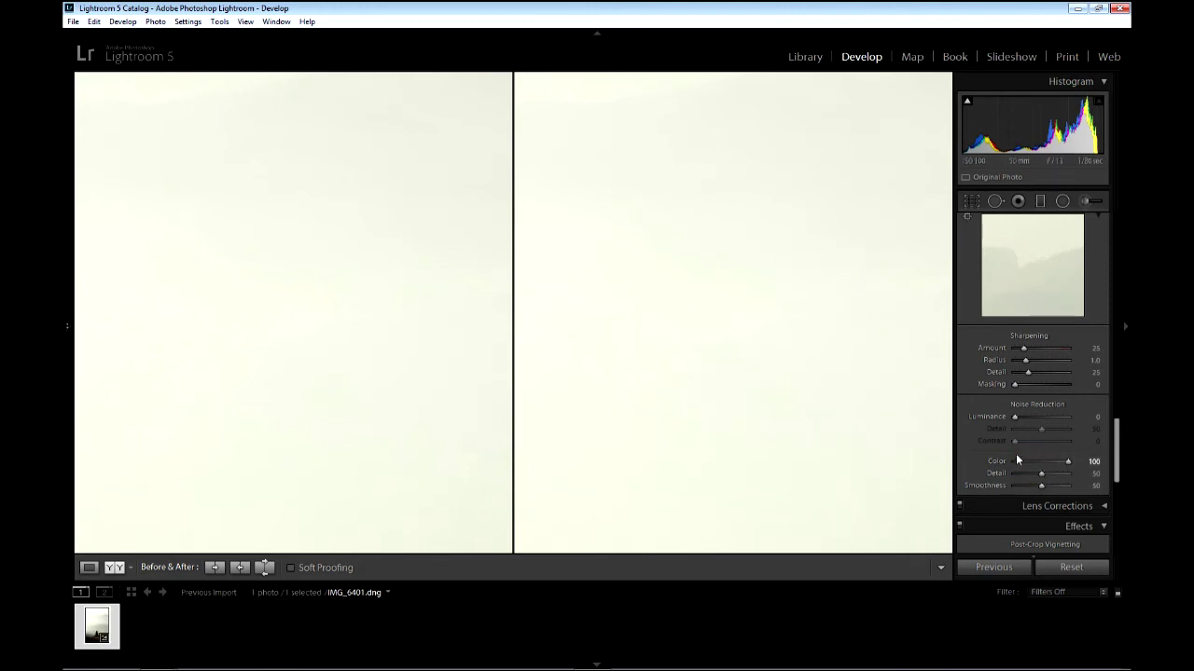
pyautogui.click(772, 287)
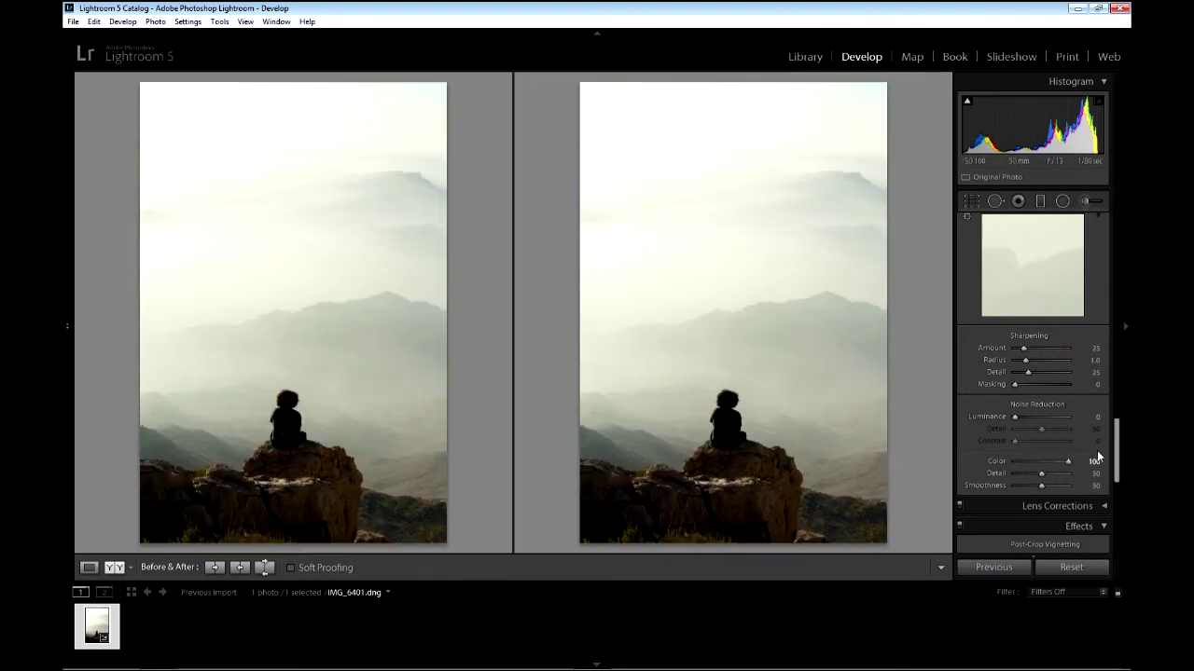
# Return Color noise reduction to 25, try Sharpening Amount 150, then reset all edits.
pyautogui.click(1095, 461)
pyautogui.click(1016, 417)
pyautogui.click(1075, 567)
pyautogui.moveTo(1024, 348); pyautogui.dragTo(1081, 347)
pyautogui.click(1060, 568)
# Try maximum film Grain, then about 20, then reset and scroll to Camera Calibration.
pyautogui.scroll(-5, 1033, 444)
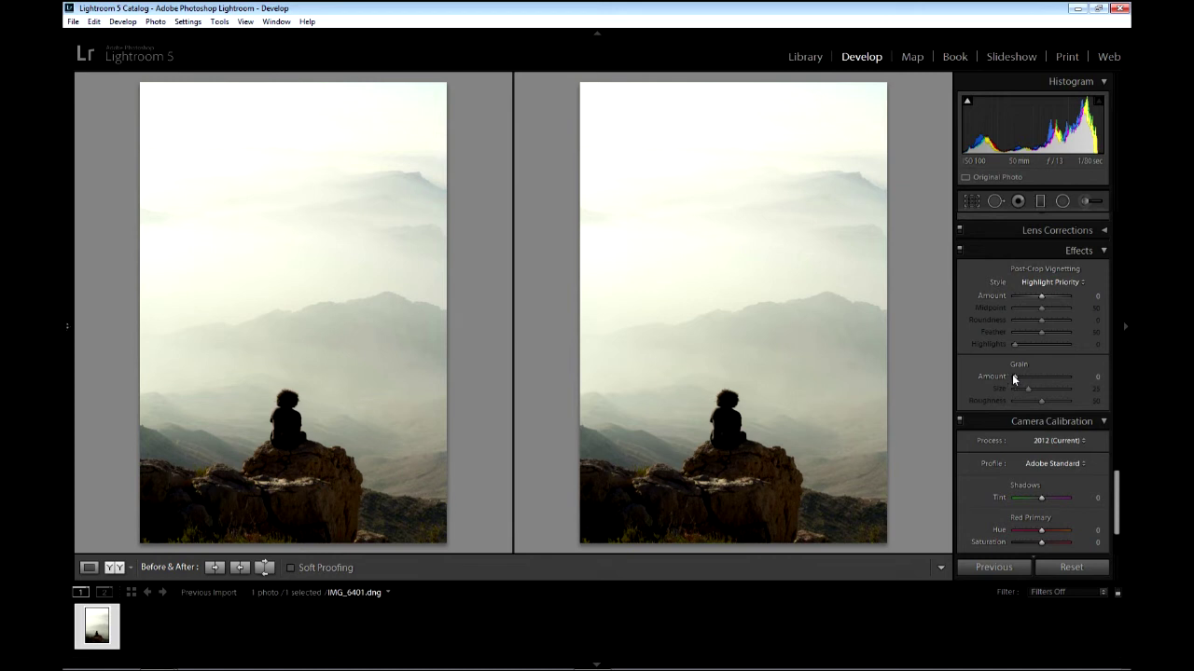
pyautogui.moveTo(1013, 377); pyautogui.dragTo(1071, 376)
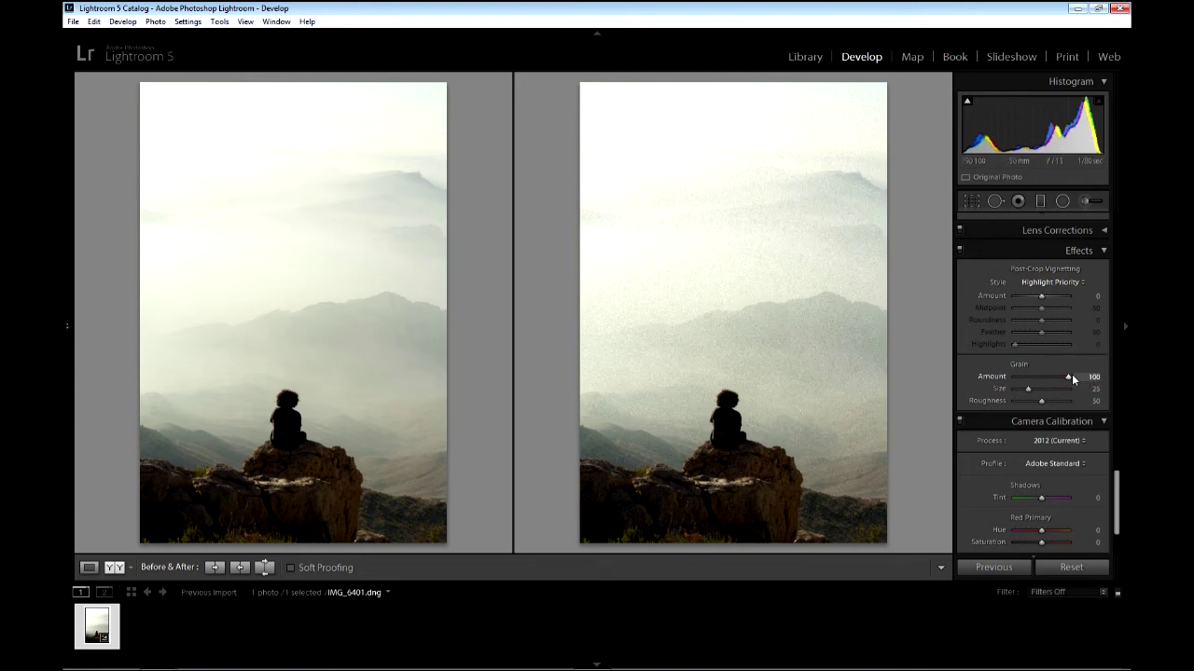
pyautogui.moveTo(1069, 377); pyautogui.dragTo(1033, 377)
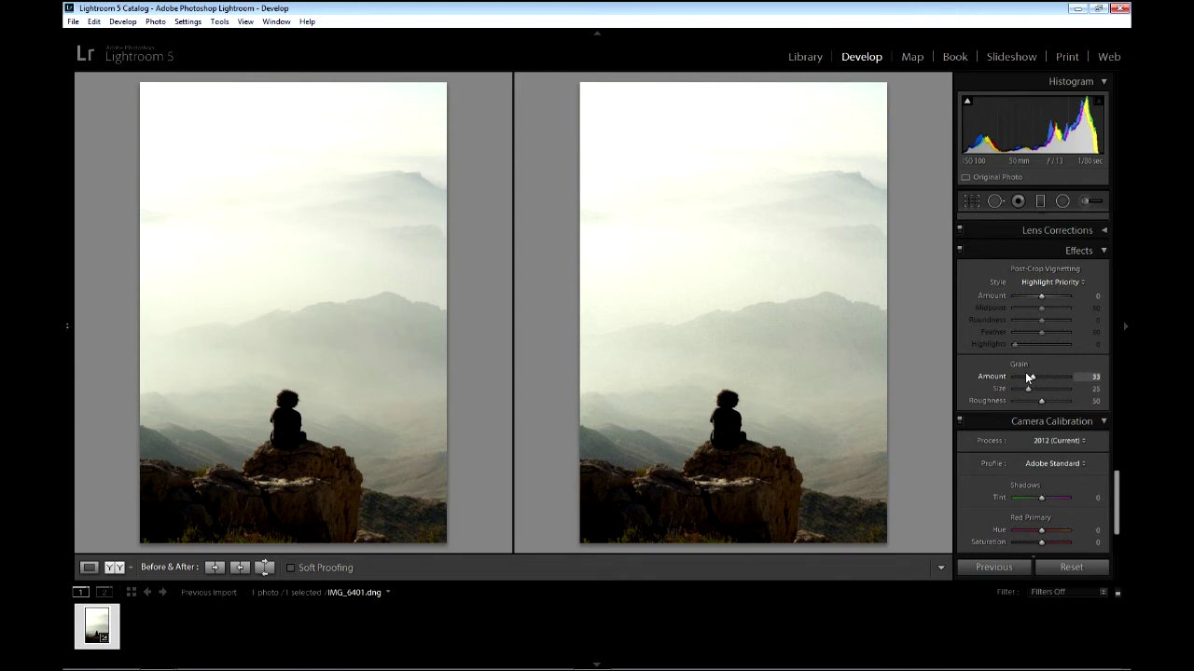
pyautogui.click(1054, 567)
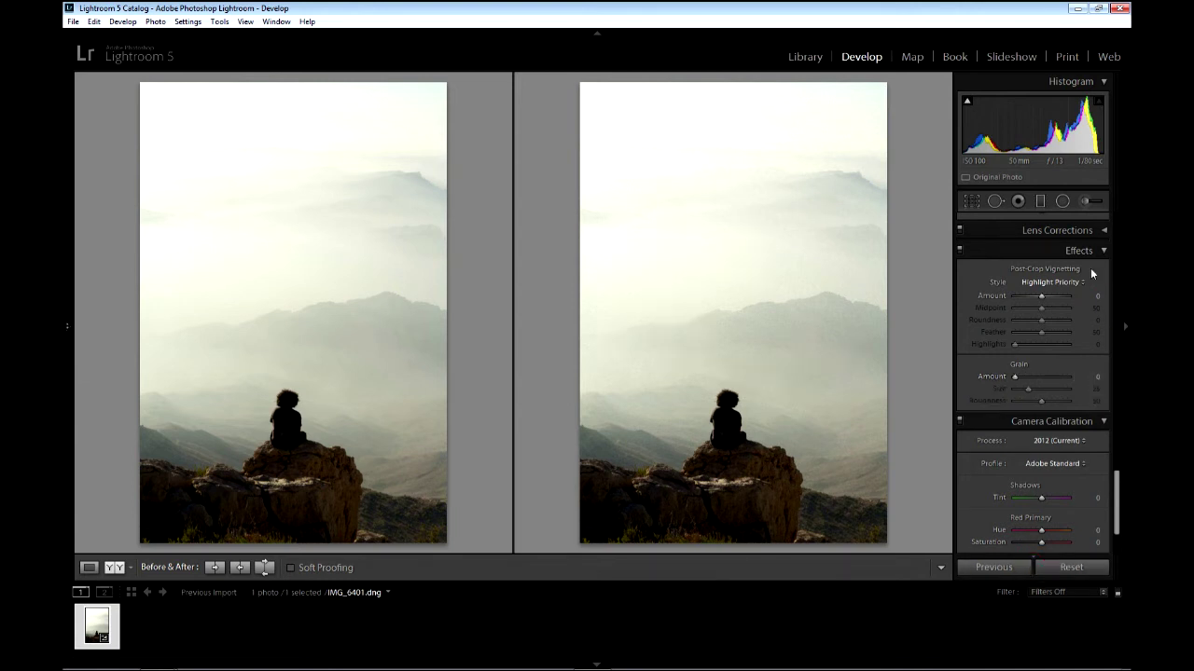
pyautogui.moveTo(1117, 500); pyautogui.dragTo(1120, 518)
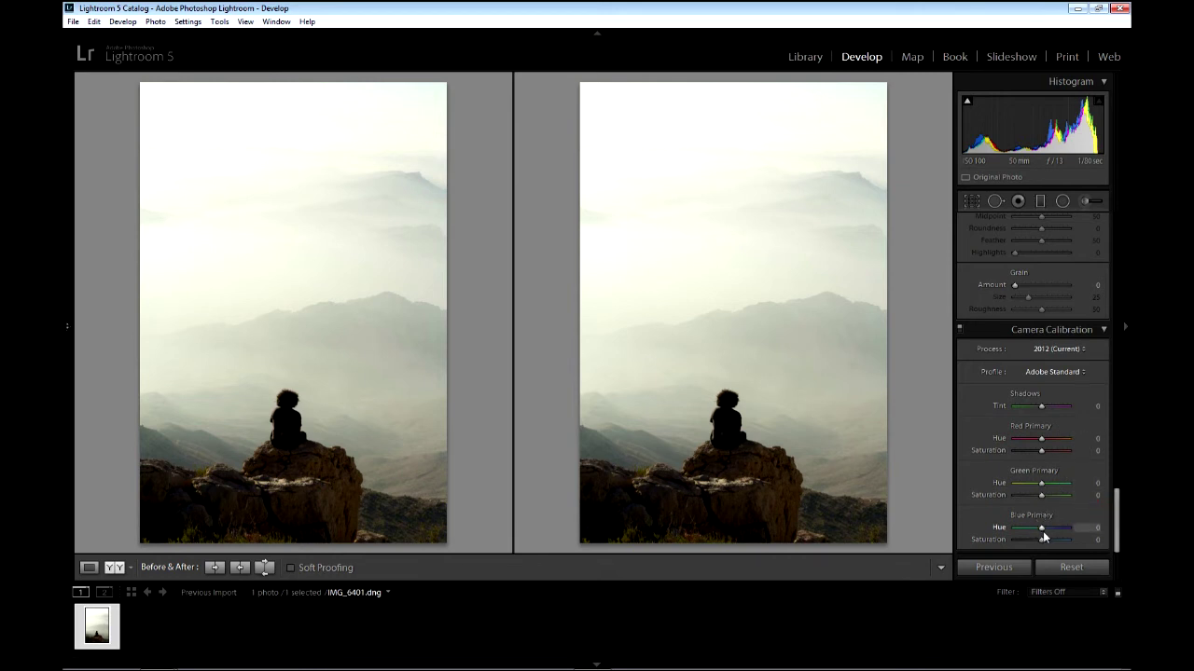
# Test Blue and Red Primary Hue shifts, then reset the mountain photo and minimize Lightroom.
pyautogui.moveTo(1042, 528); pyautogui.dragTo(1015, 529)
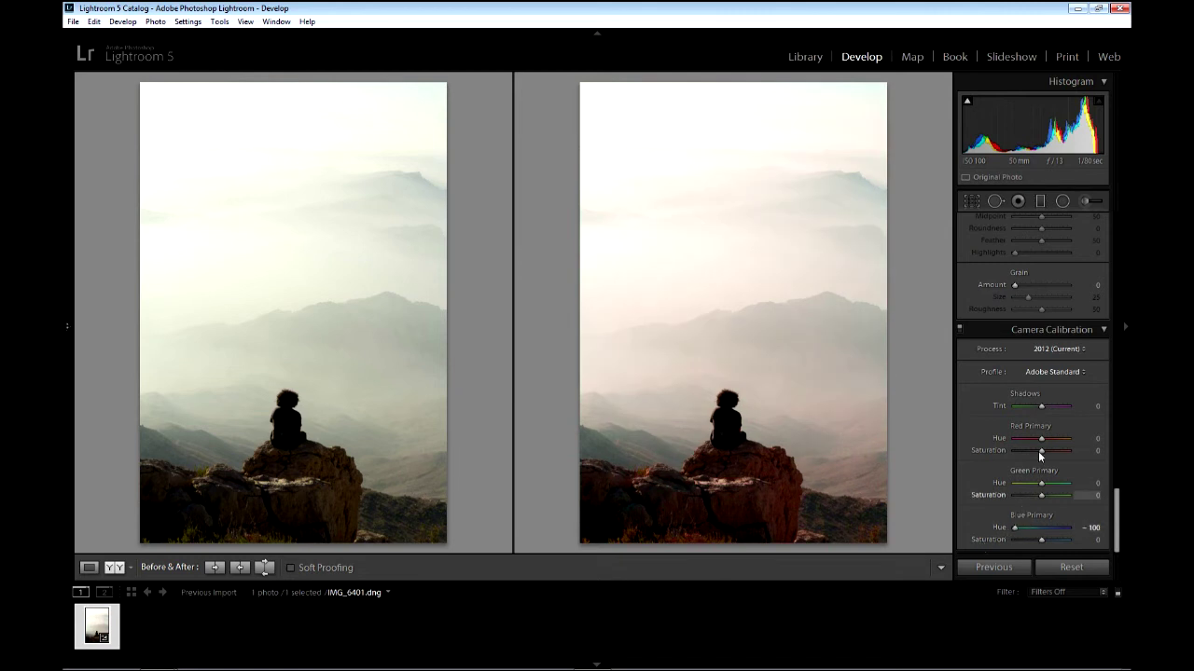
pyautogui.moveTo(1042, 440)
pyautogui.mouseDown()
pyautogui.moveTo(1060, 444)
pyautogui.moveTo(1033, 439)
pyautogui.mouseUp()
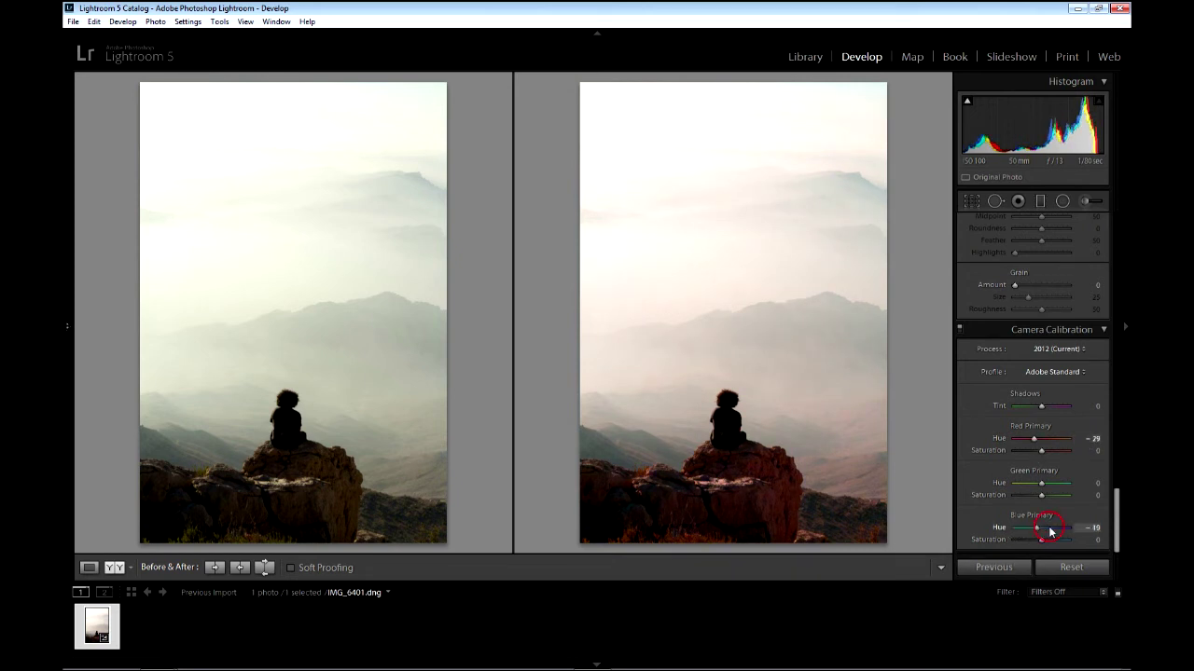
pyautogui.moveTo(1017, 529); pyautogui.dragTo(1015, 530)
pyautogui.moveTo(1032, 441); pyautogui.dragTo(1054, 441)
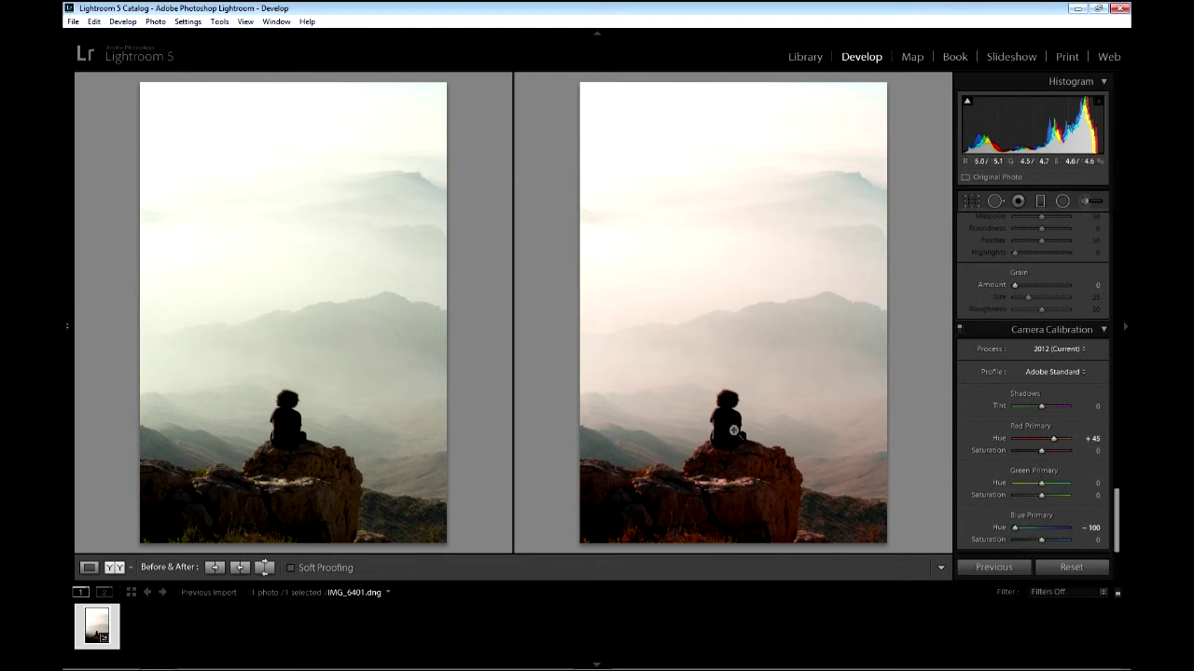
pyautogui.click(1072, 567)
pyautogui.click(1077, 8)
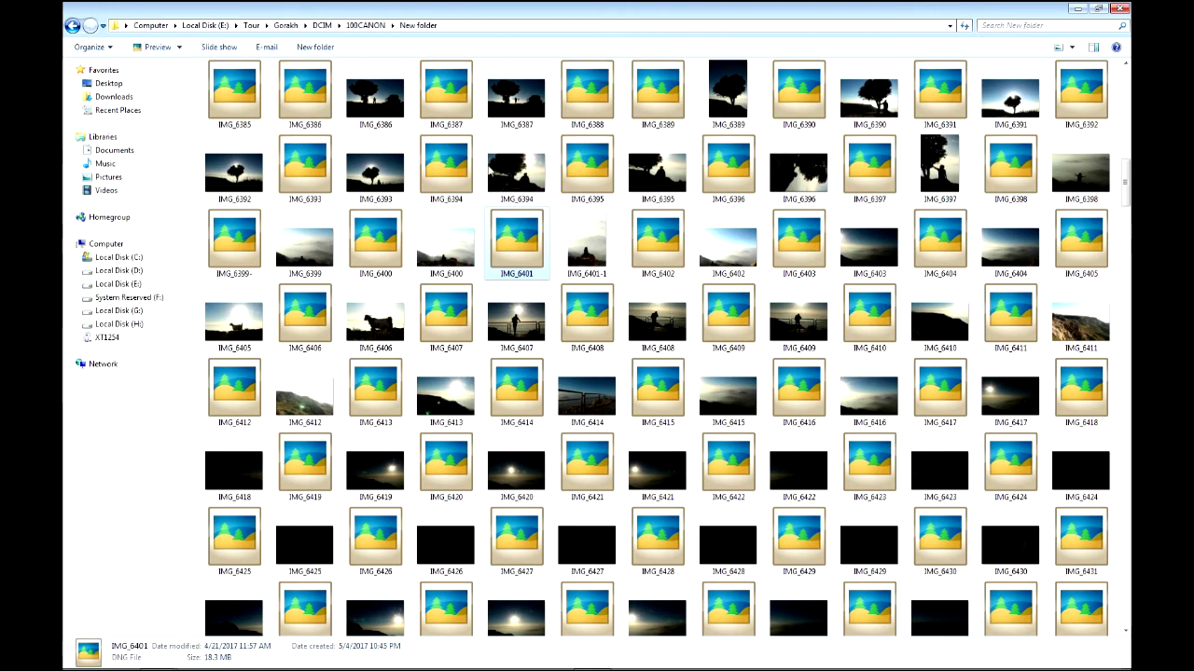
# Open IMG_6393 from Explorer with Adobe Photoshop Lightroom 64-bit via Open with.
pyautogui.rightClick(295, 170)
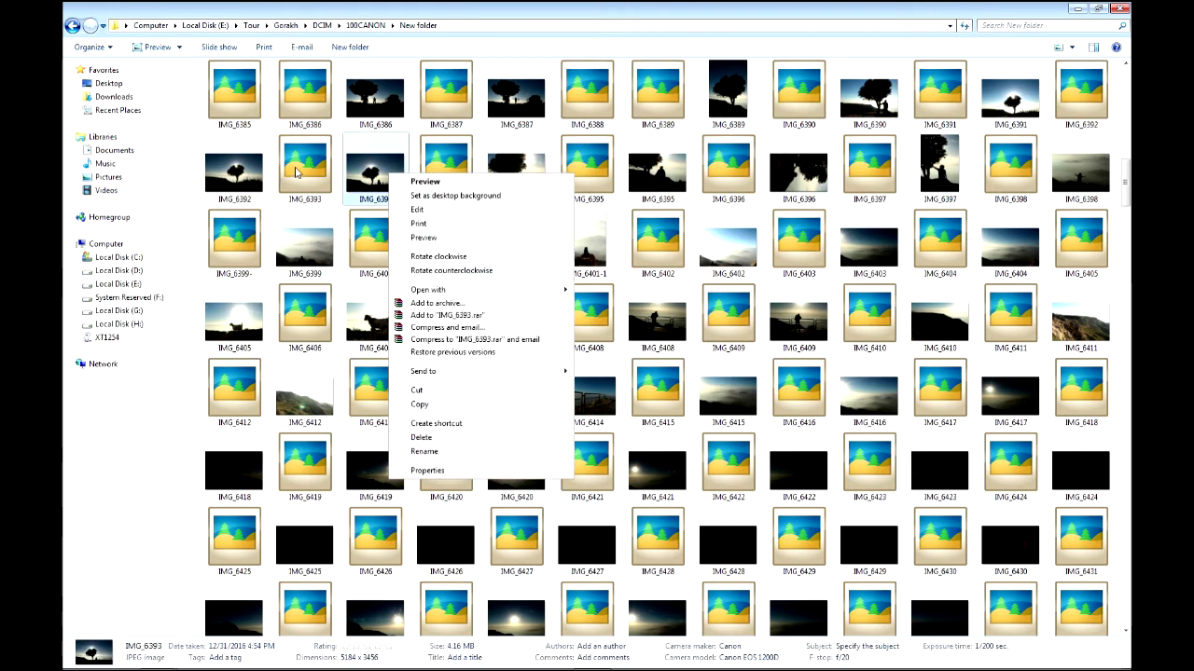
pyautogui.click(459, 217)
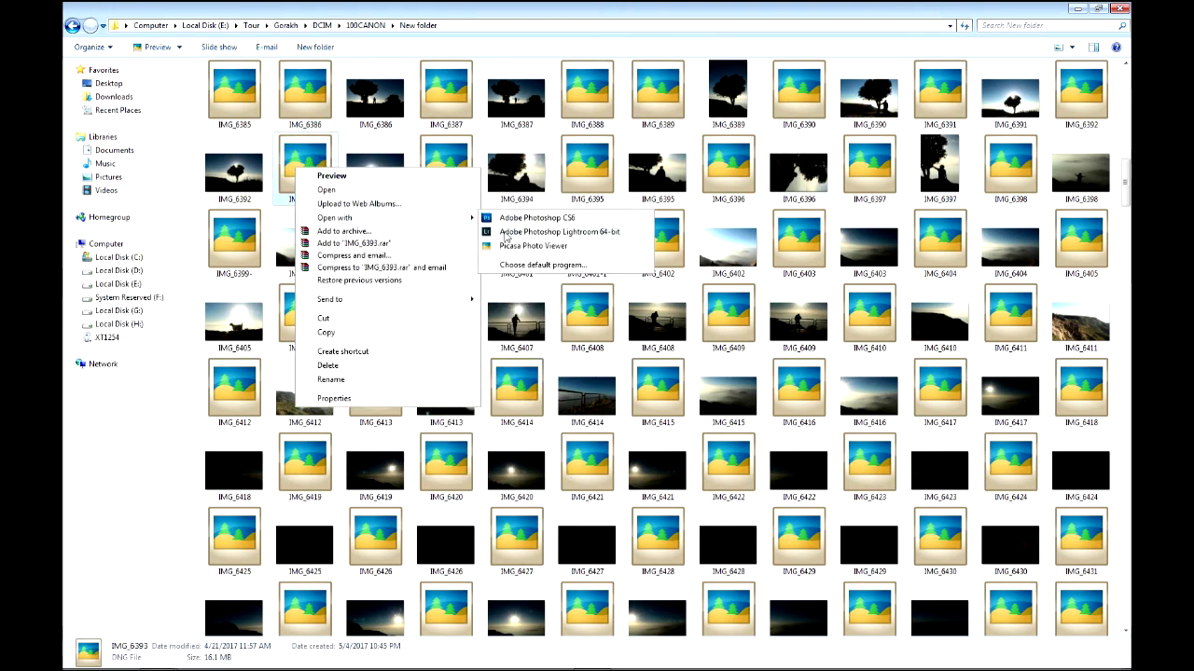
pyautogui.click(508, 240)
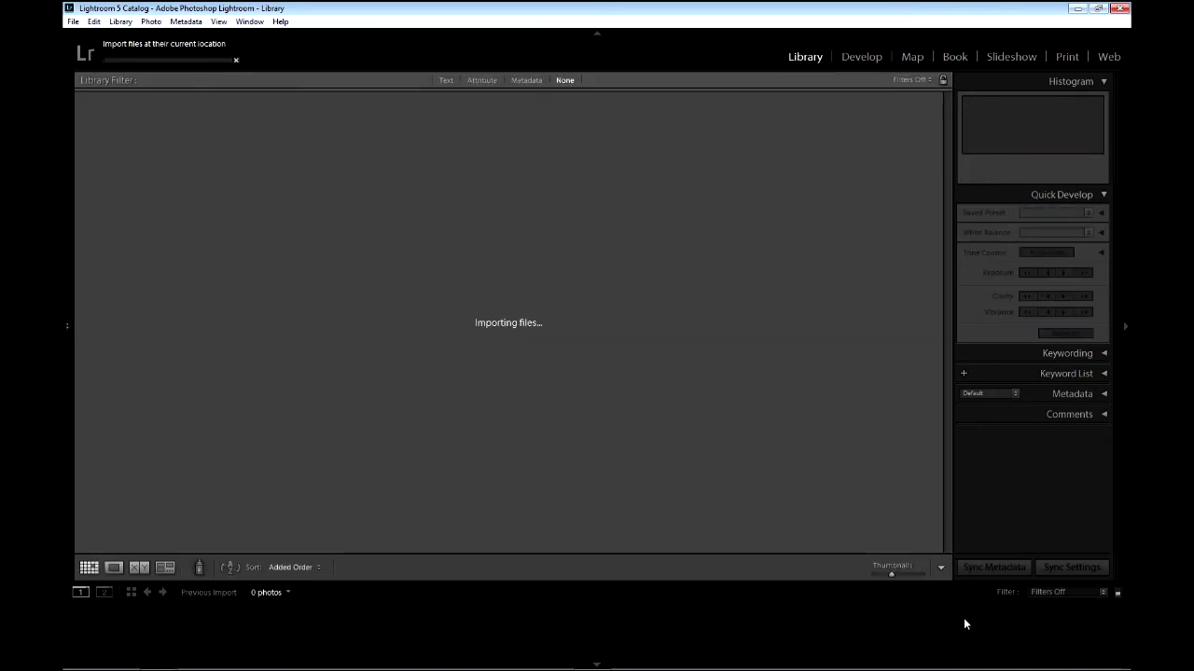
# Enlarge the imported IMG_6393 thumbnail and move it into Develop's Before & After view.
pyautogui.doubleClick(121, 152)
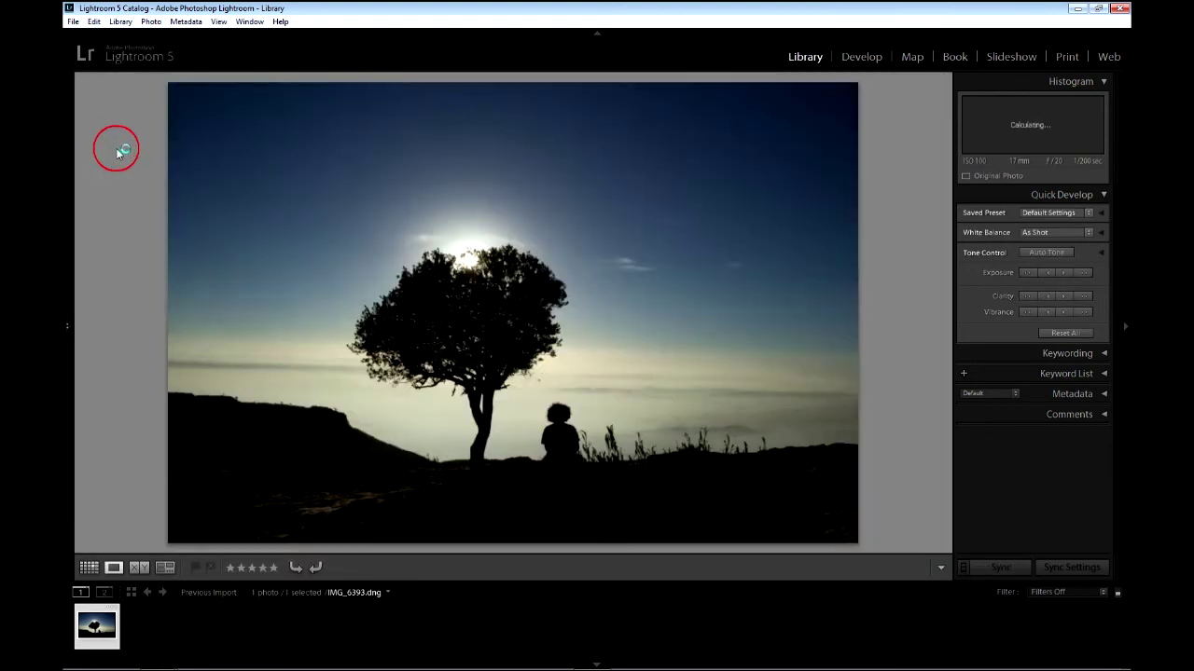
pyautogui.click(863, 57)
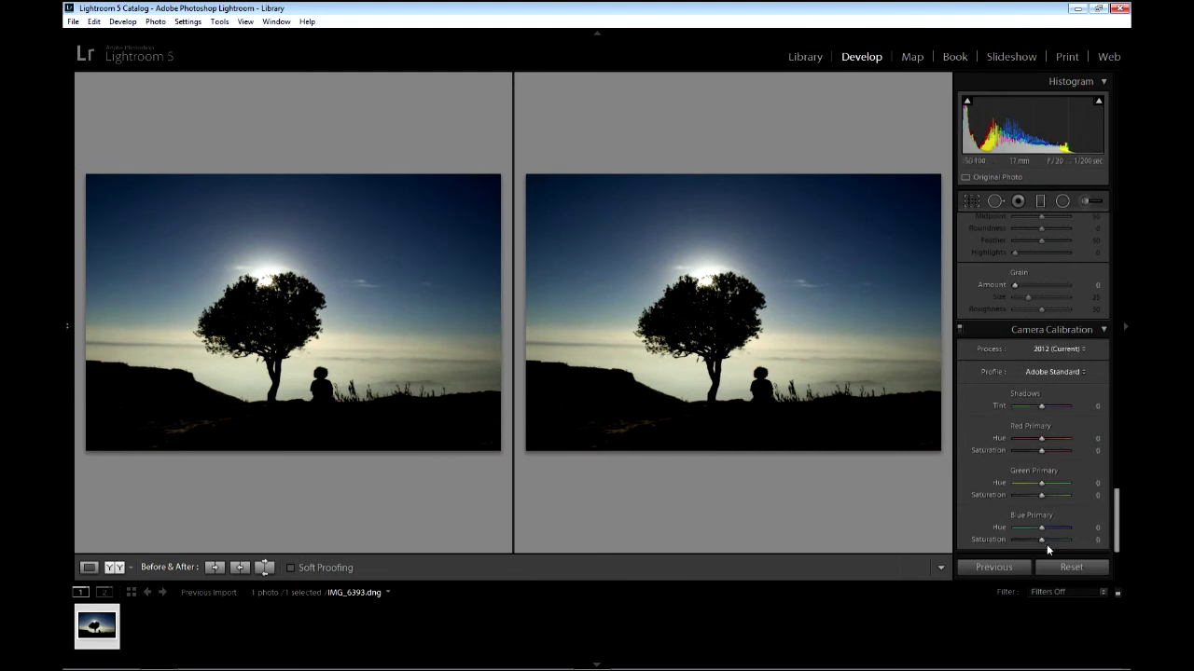
pyautogui.scroll(5, 1082, 420)
pyautogui.scroll(-3, 1066, 320)
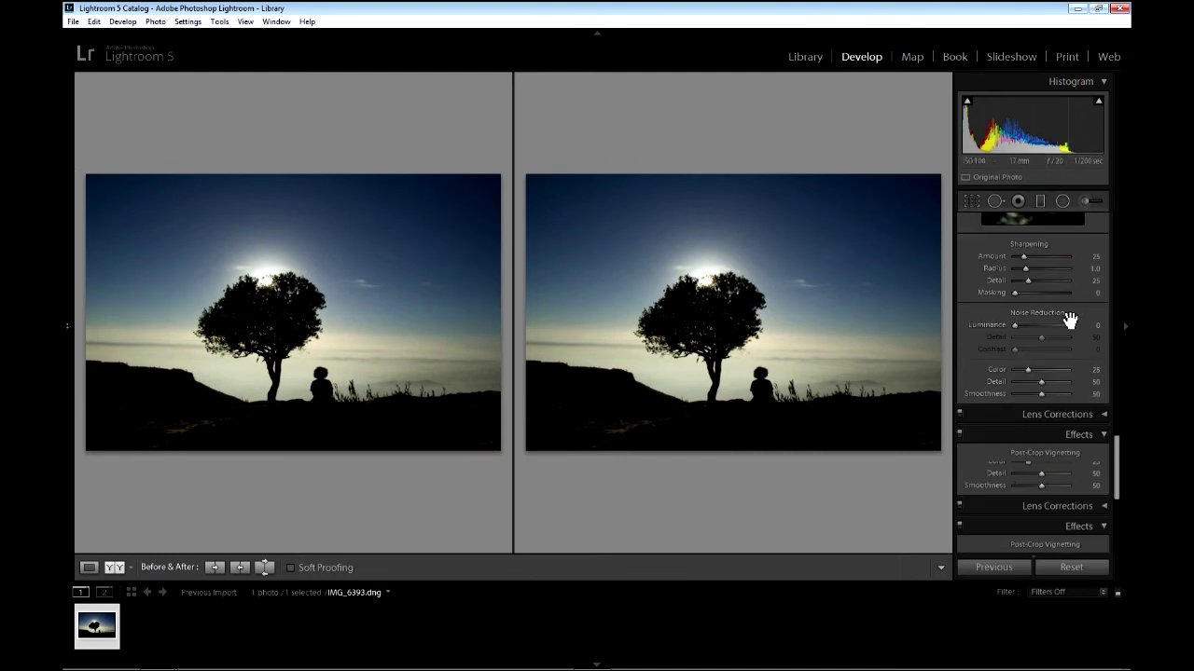
pyautogui.scroll(-2, 1044, 401)
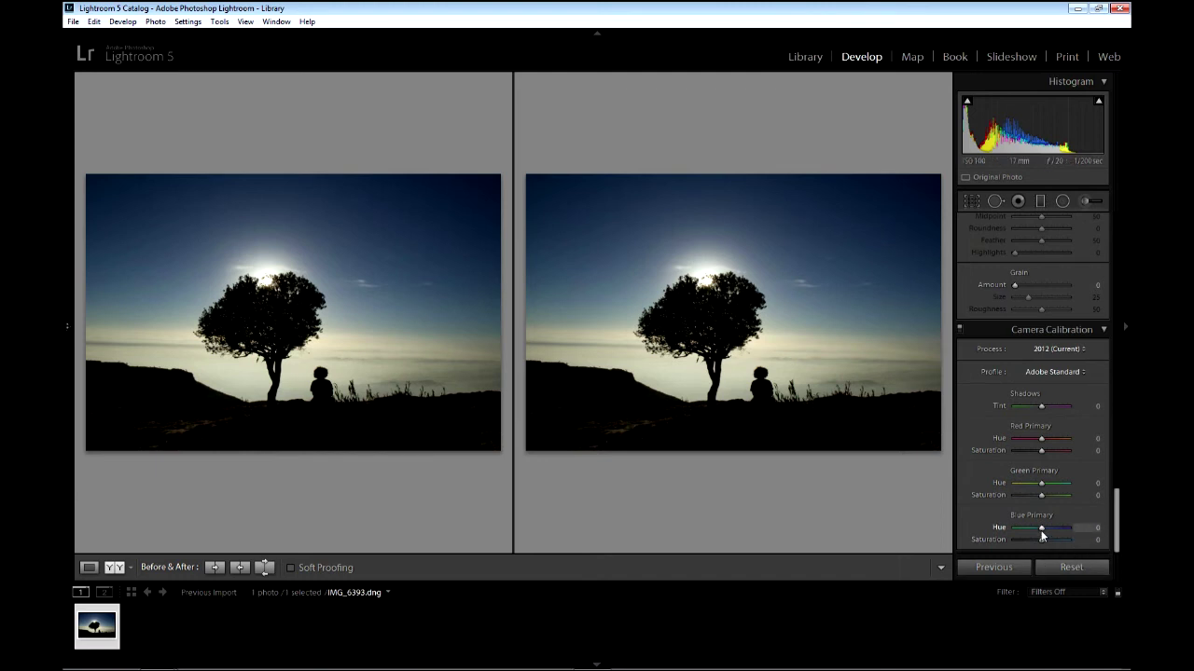
# Set Camera Calibration Blue Primary Hue and Red Primary Hue to -100 for a teal sky.
pyautogui.moveTo(1039, 529); pyautogui.dragTo(1015, 527)
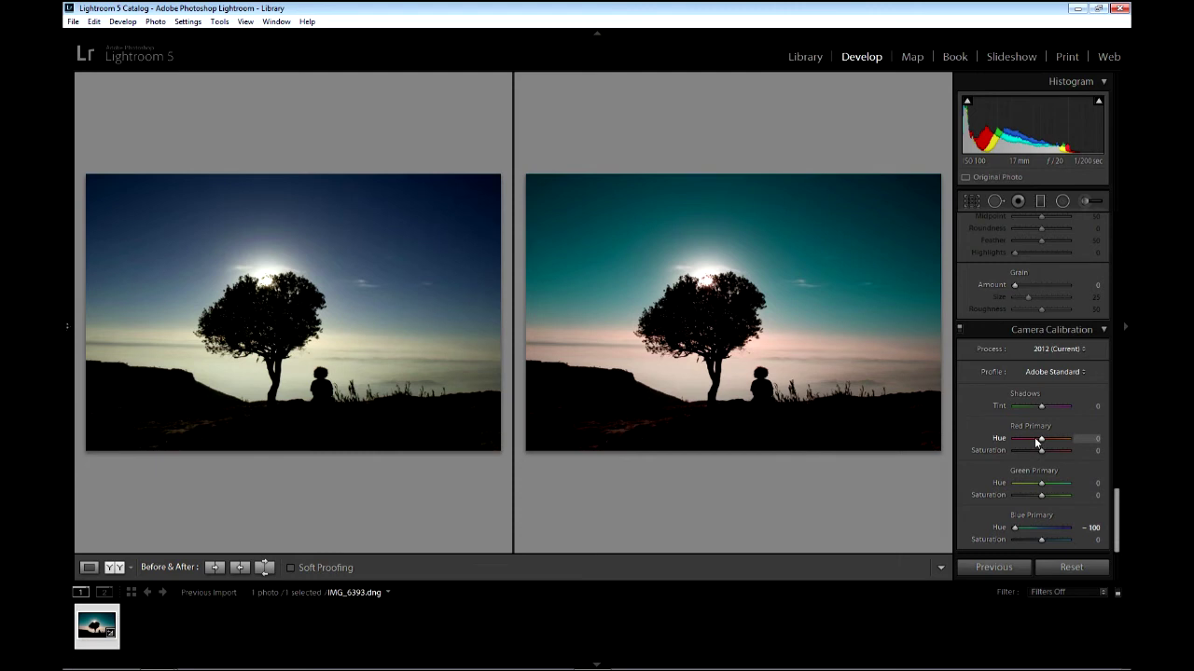
pyautogui.moveTo(1040, 438)
pyautogui.mouseDown()
pyautogui.moveTo(1069, 438)
pyautogui.moveTo(1015, 461)
pyautogui.moveTo(1070, 452)
pyautogui.moveTo(1013, 450)
pyautogui.moveTo(1013, 439)
pyautogui.moveTo(1073, 448)
pyautogui.moveTo(1020, 448)
pyautogui.moveTo(1049, 448)
pyautogui.moveTo(1004, 468)
pyautogui.moveTo(1060, 448)
pyautogui.moveTo(1012, 451)
pyautogui.mouseUp()
pyautogui.scroll(5, 1040, 482)
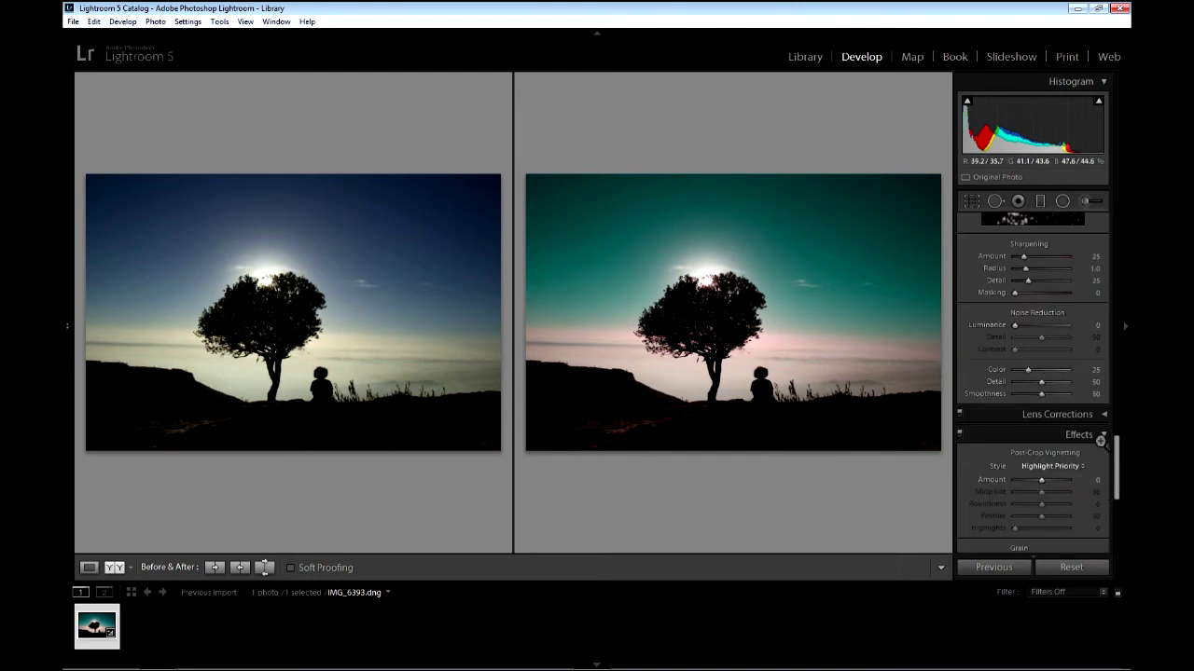
# Set the HSL Blue Hue to -100 to deepen the teal sky.
pyautogui.scroll(2, 1096, 440)
pyautogui.scroll(2, 1087, 440)
pyautogui.scroll(1, 1077, 452)
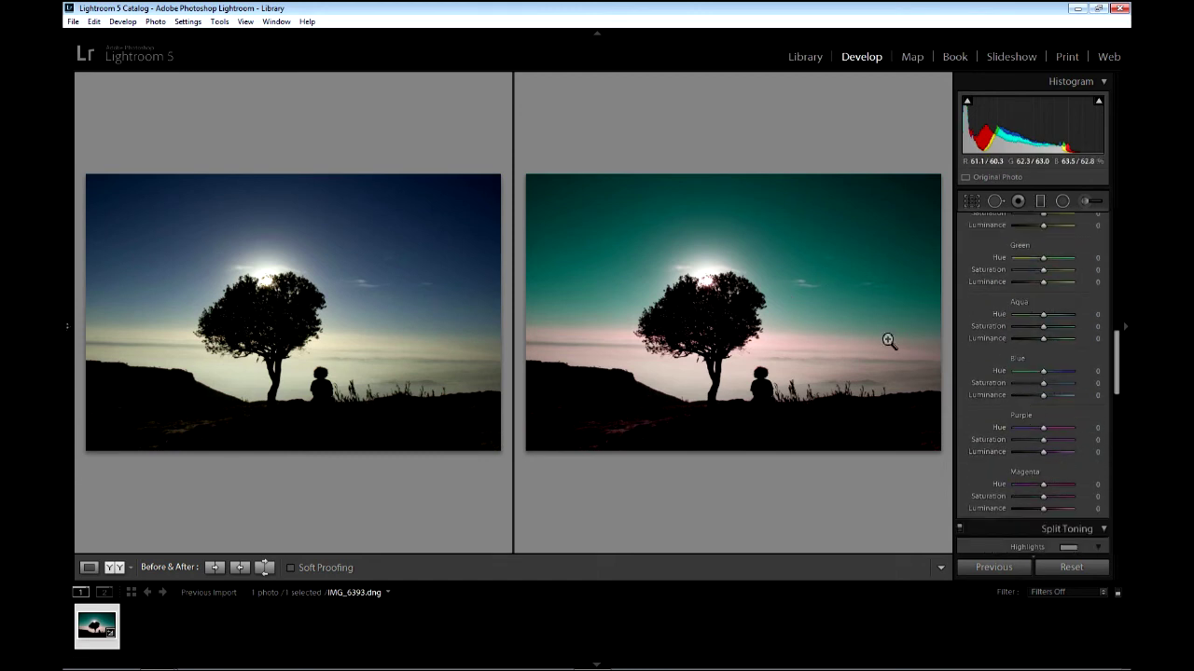
pyautogui.moveTo(1043, 371); pyautogui.dragTo(999, 377)
pyautogui.scroll(3, 1077, 307)
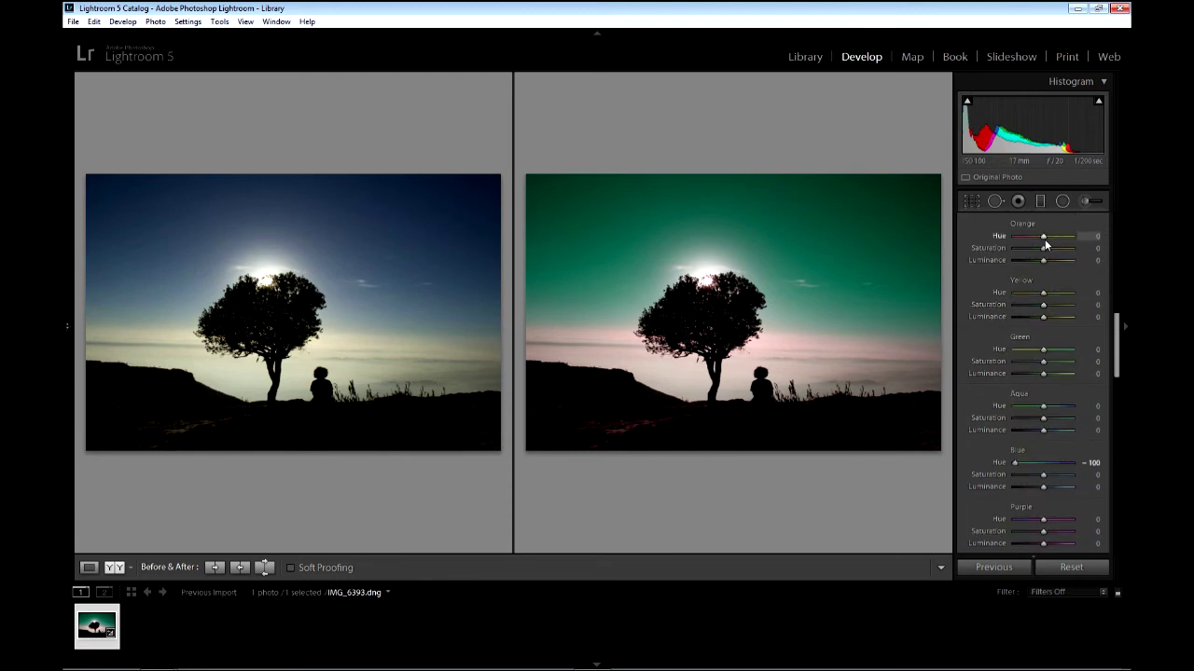
# Set Orange Hue -98, Saturation +89, Luminance +100, leaving Yellow Hue at 0.
pyautogui.moveTo(1045, 236)
pyautogui.mouseDown()
pyautogui.moveTo(950, 257)
pyautogui.moveTo(1029, 246)
pyautogui.moveTo(1015, 246)
pyautogui.mouseUp()
pyautogui.moveTo(1044, 293); pyautogui.dragTo(1031, 295)
pyautogui.doubleClick(1032, 292)
pyautogui.moveTo(1044, 248)
pyautogui.mouseDown()
pyautogui.moveTo(1123, 252)
pyautogui.moveTo(1013, 256)
pyautogui.moveTo(1075, 251)
pyautogui.moveTo(1040, 250)
pyautogui.moveTo(971, 269)
pyautogui.moveTo(1127, 276)
pyautogui.mouseUp()
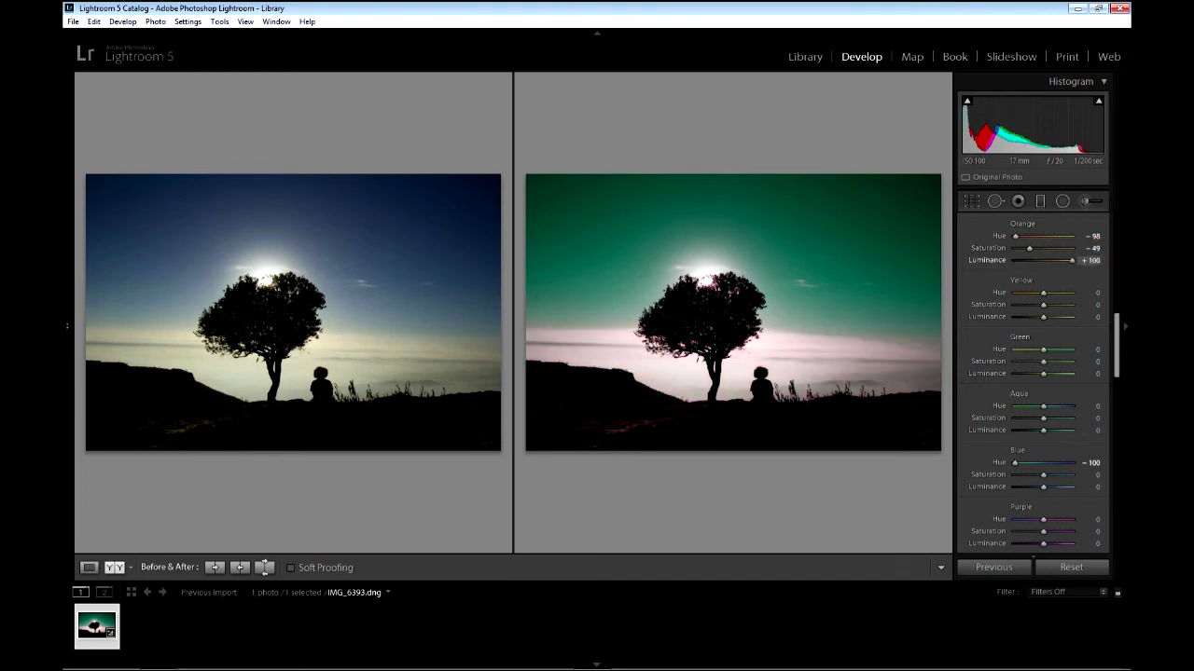
pyautogui.moveTo(1027, 250)
pyautogui.mouseDown()
pyautogui.moveTo(1067, 255)
pyautogui.moveTo(999, 266)
pyautogui.moveTo(1099, 268)
pyautogui.moveTo(1035, 283)
pyautogui.moveTo(1067, 280)
pyautogui.mouseUp()
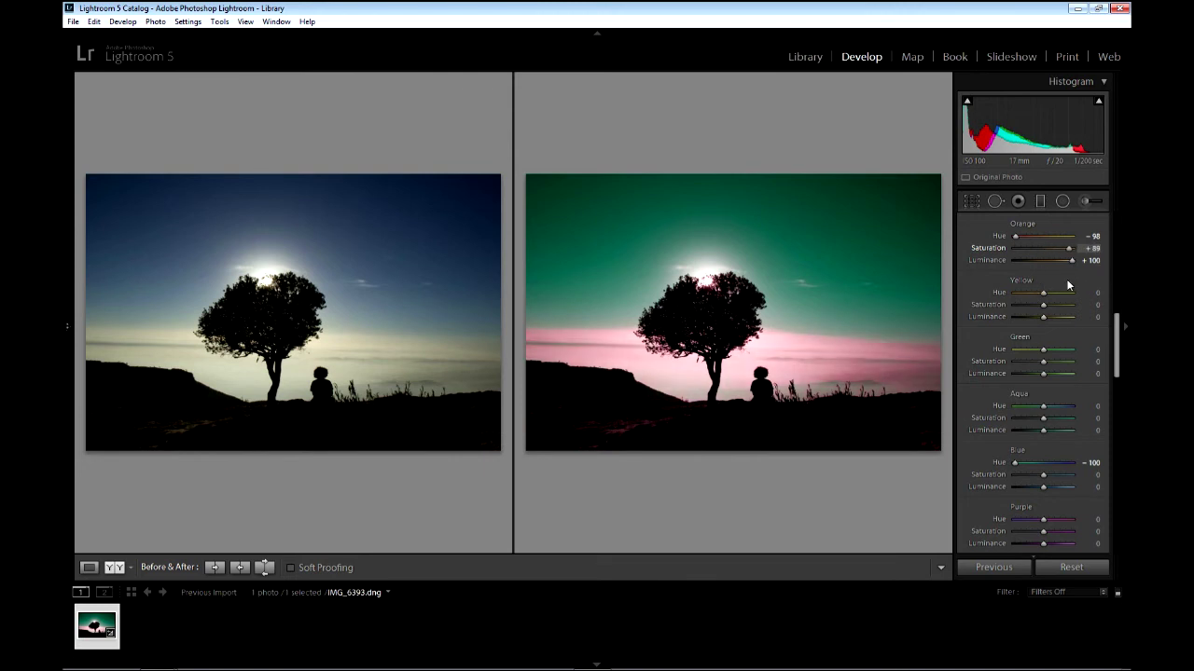
pyautogui.scroll(-5, 1078, 308)
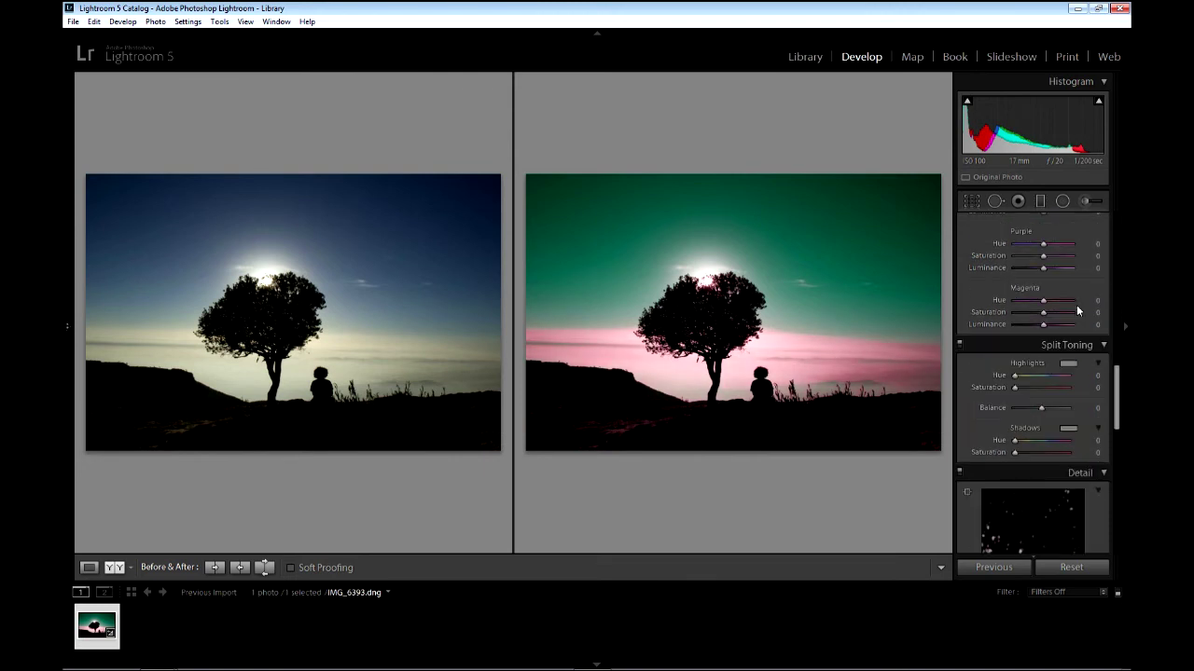
pyautogui.scroll(5, 1067, 411)
pyautogui.scroll(5, 1065, 365)
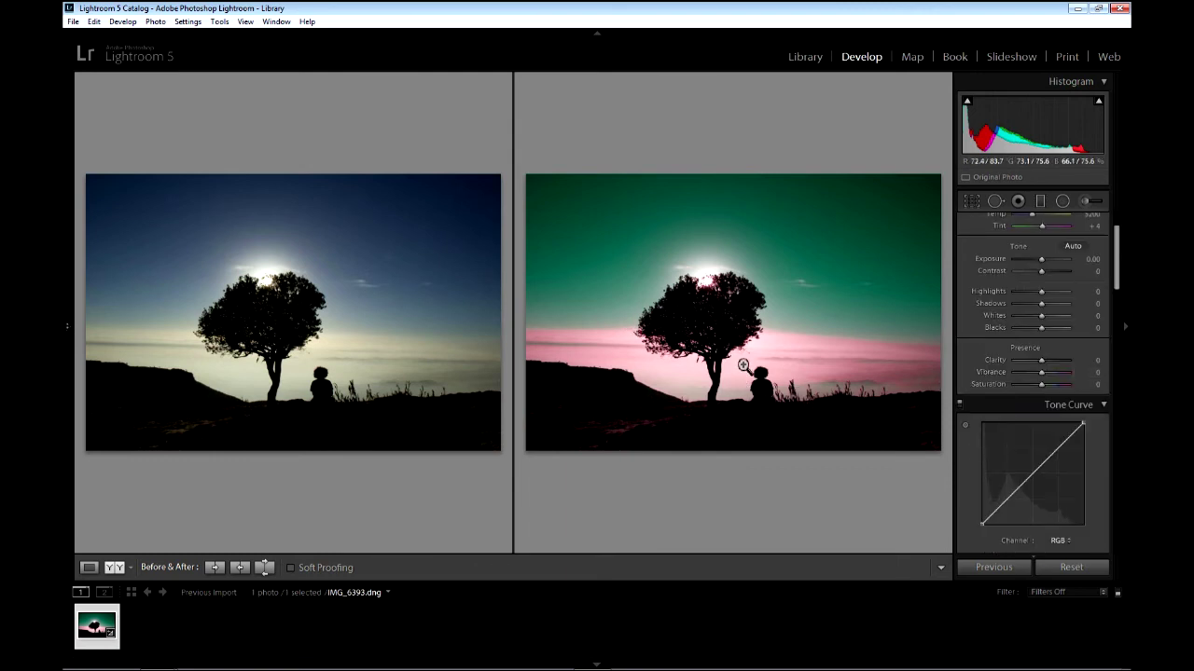
# Add two tone curve points and experiment with lifting the black point.
pyautogui.moveTo(1123, 262); pyautogui.dragTo(1123, 284)
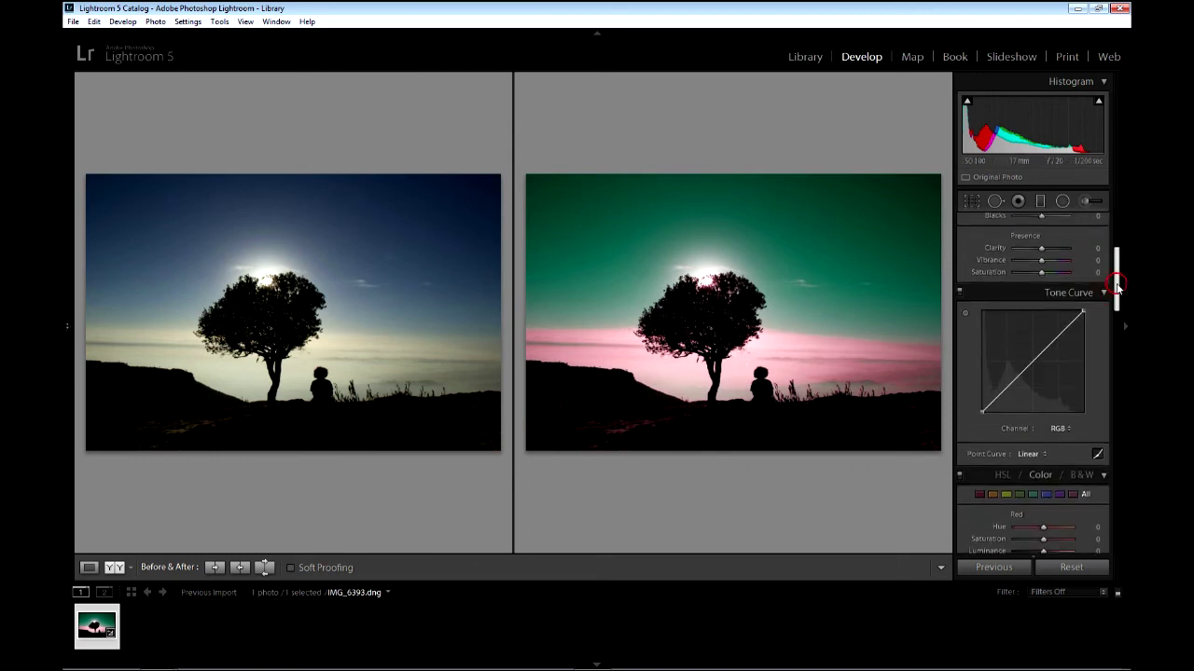
pyautogui.click(1059, 328)
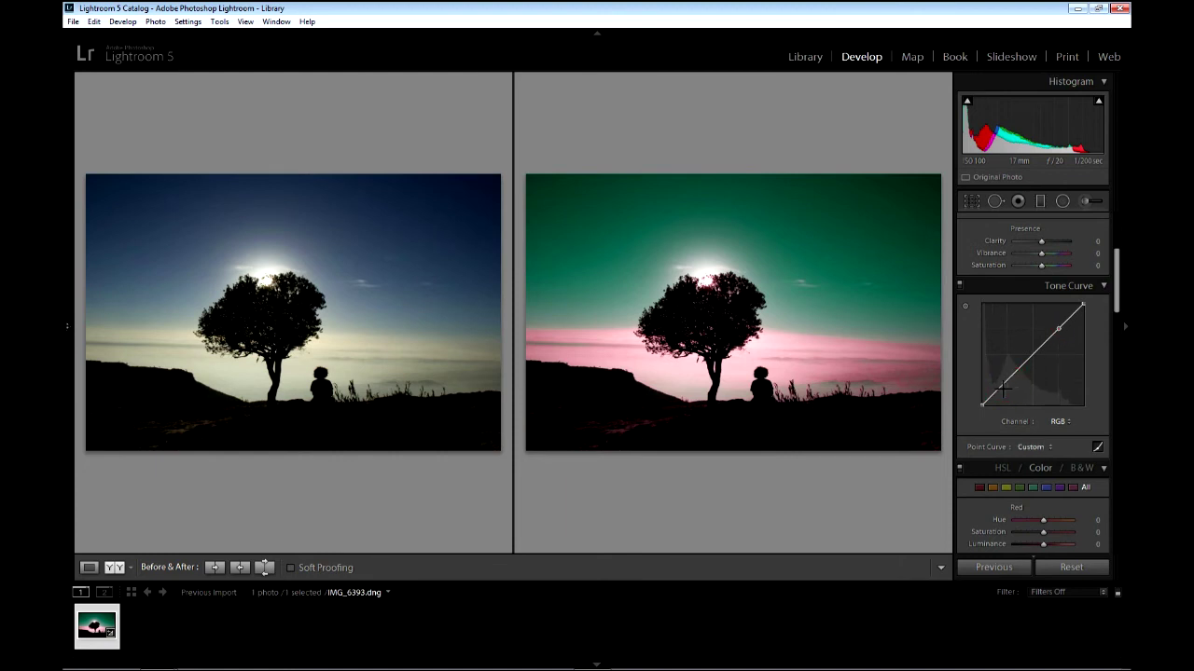
pyautogui.click(1005, 382)
pyautogui.moveTo(982, 404); pyautogui.dragTo(982, 391)
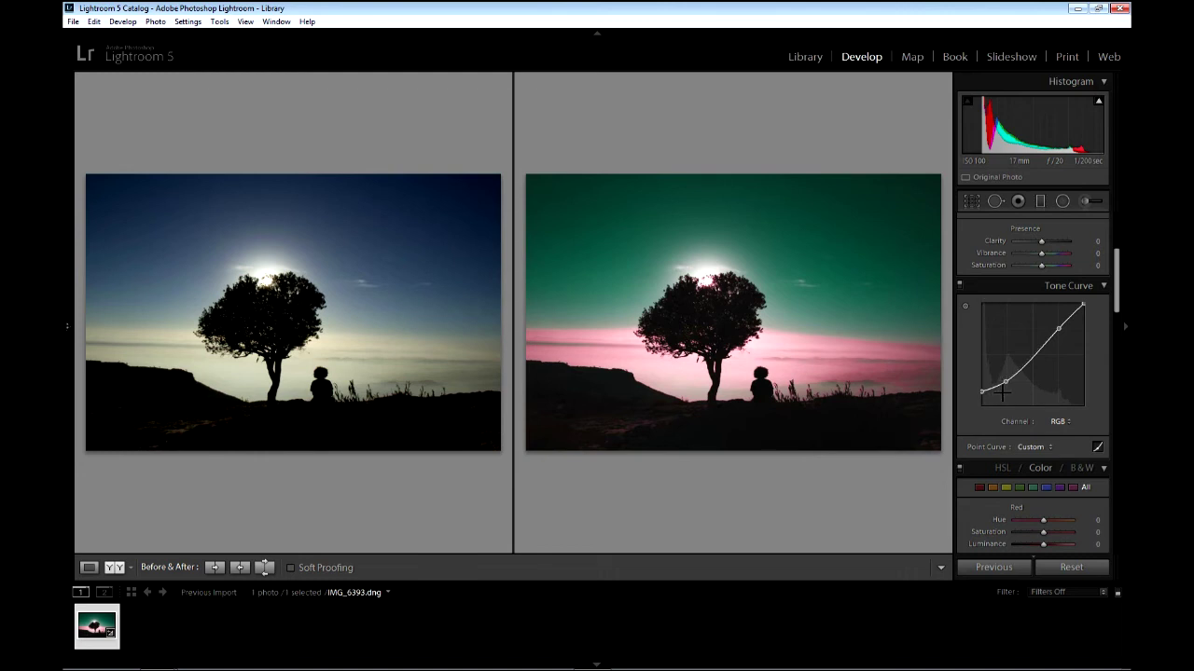
pyautogui.rightClick(1043, 387)
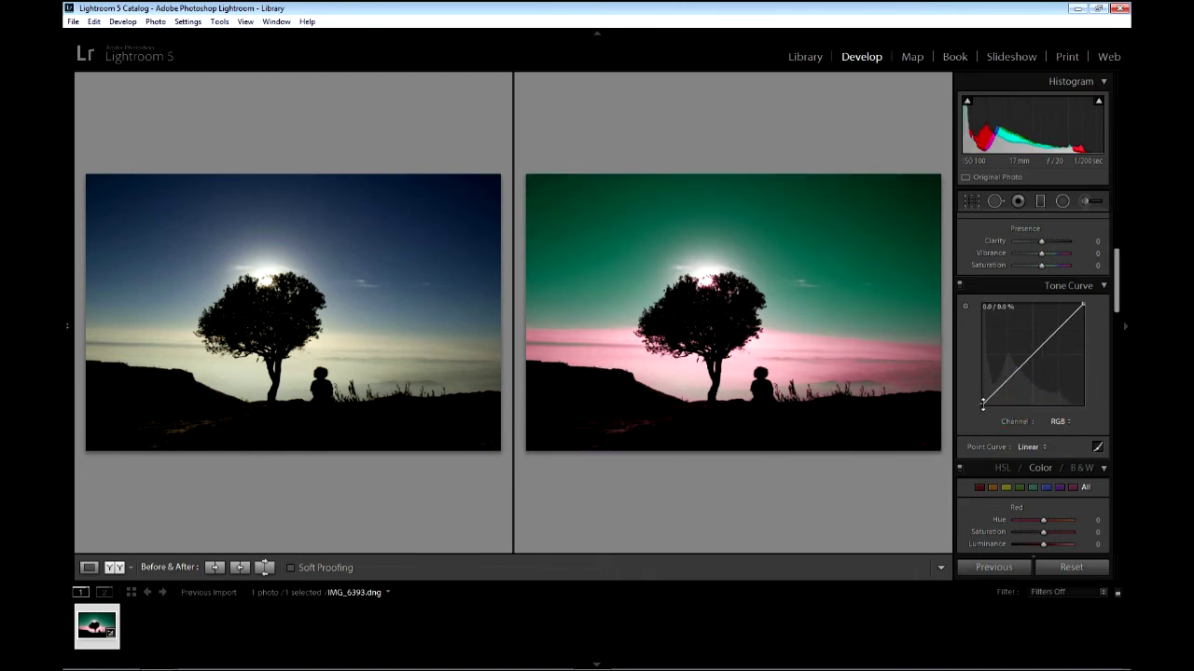
pyautogui.moveTo(982, 403); pyautogui.dragTo(981, 374)
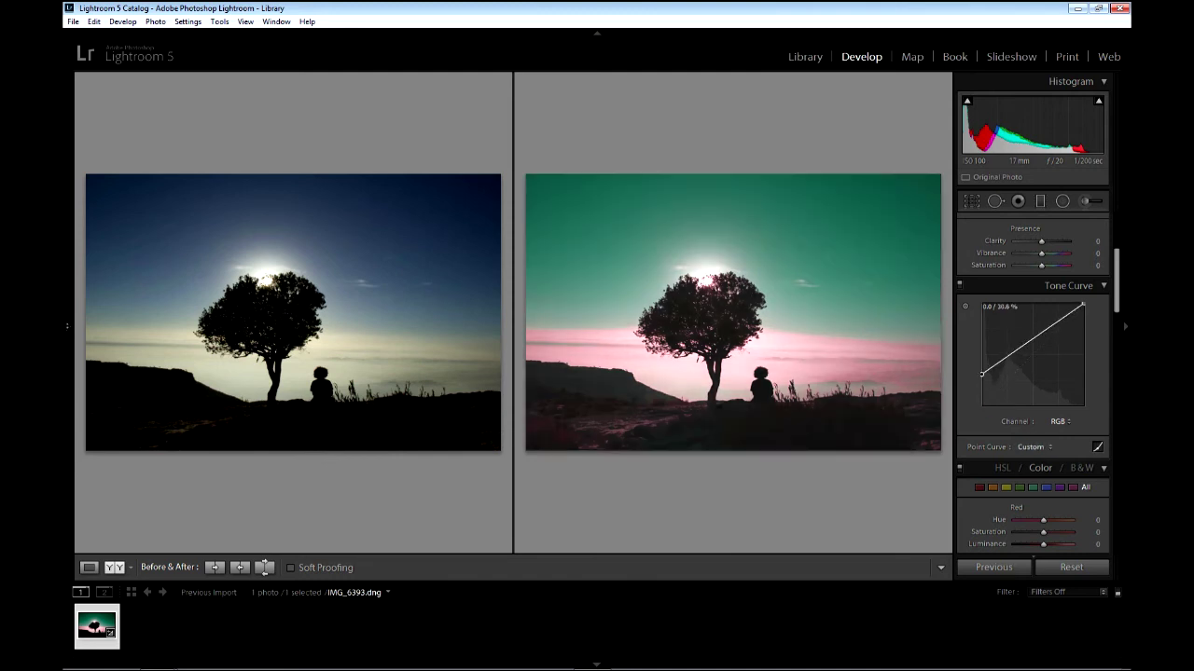
# Flatten the tone curve to linear, keep the Linear preset, and add shadow and highlight points.
pyautogui.rightClick(1054, 370)
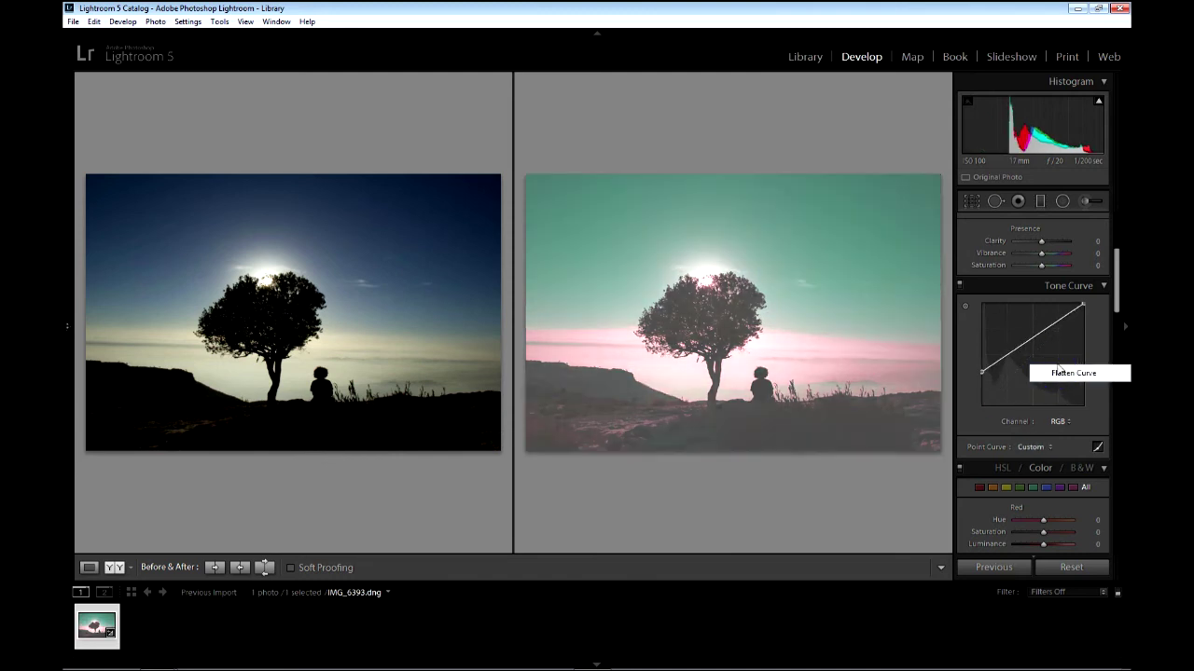
pyautogui.click(1063, 373)
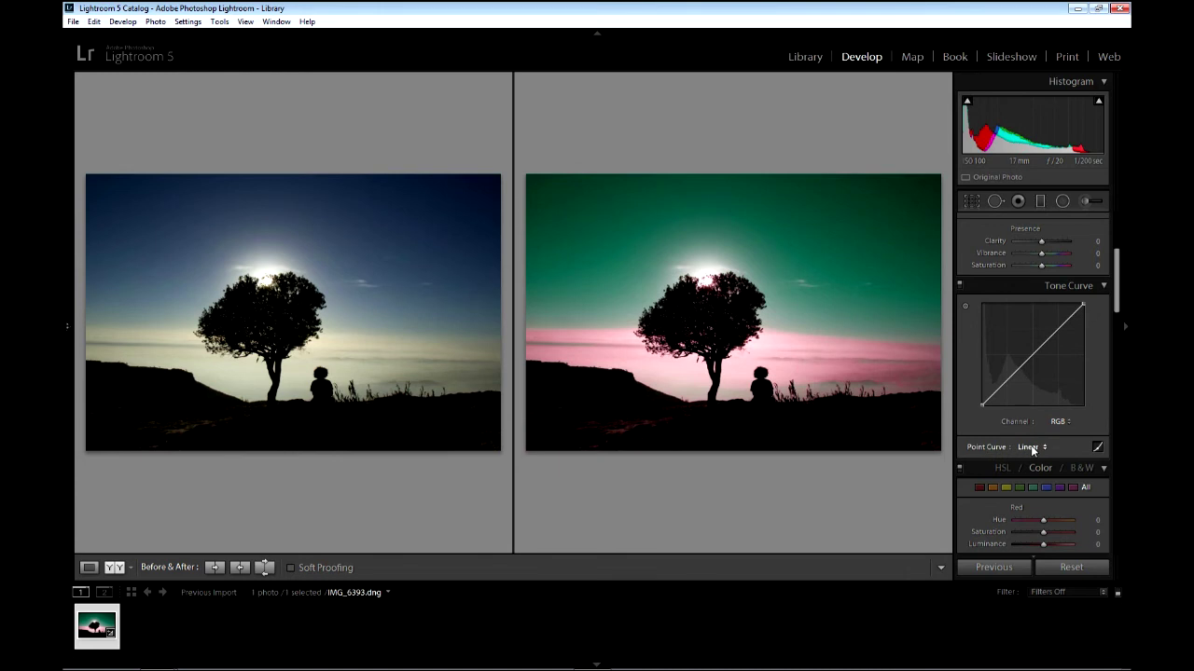
pyautogui.click(1031, 445)
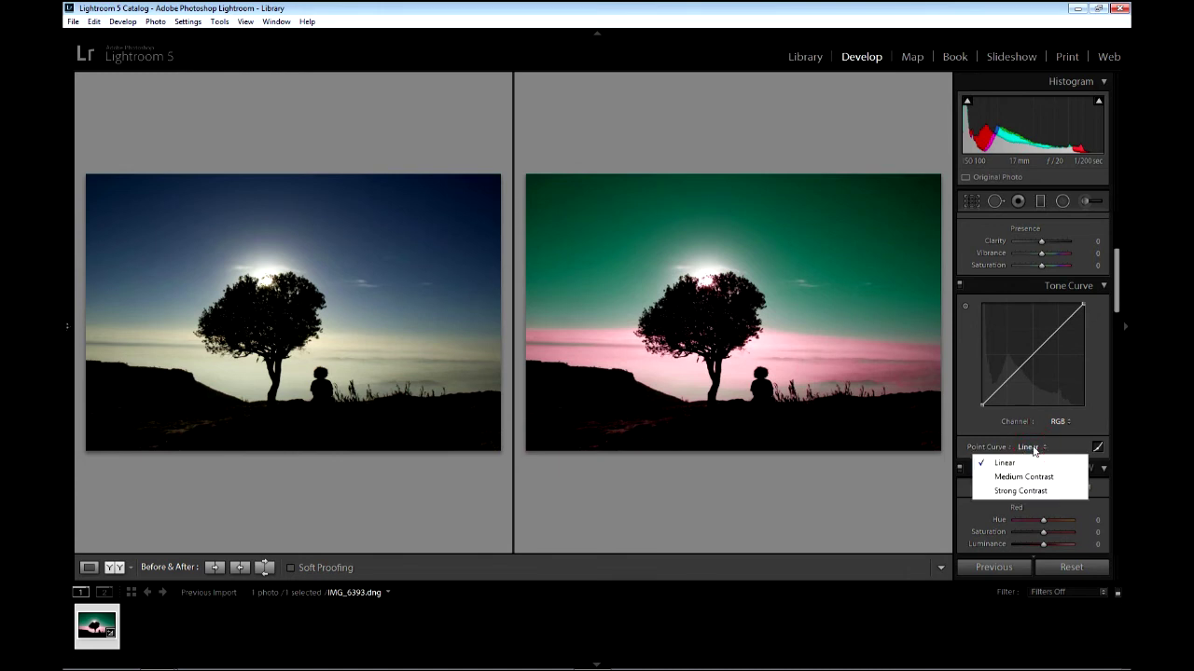
pyautogui.click(991, 440)
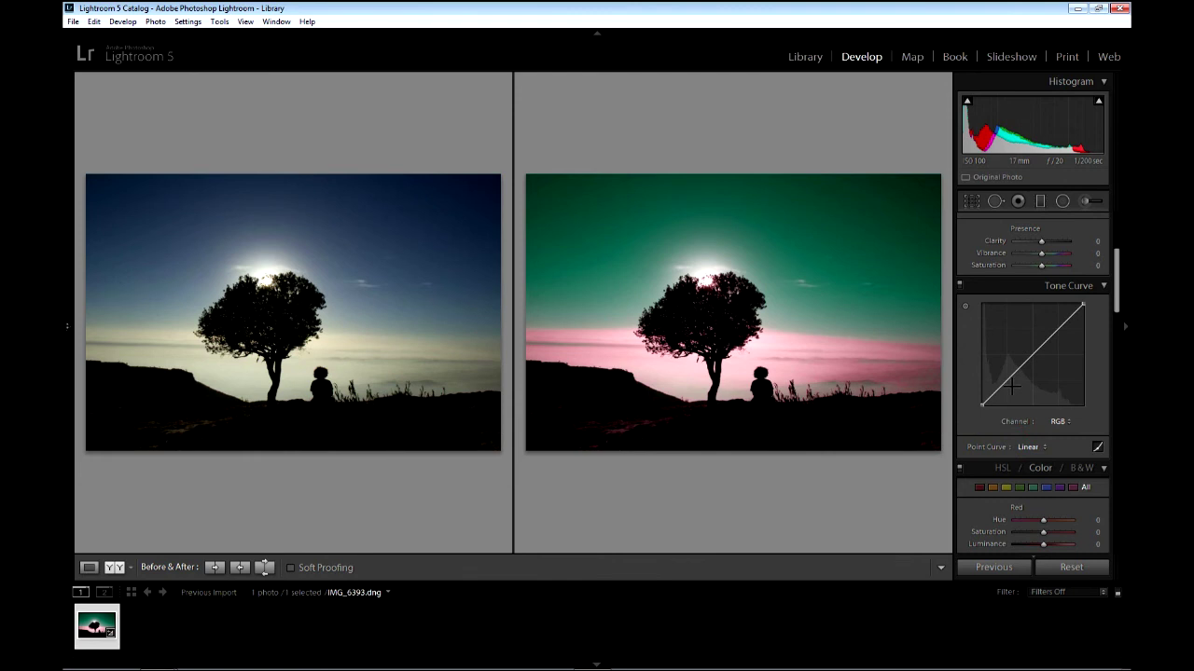
pyautogui.click(1008, 381)
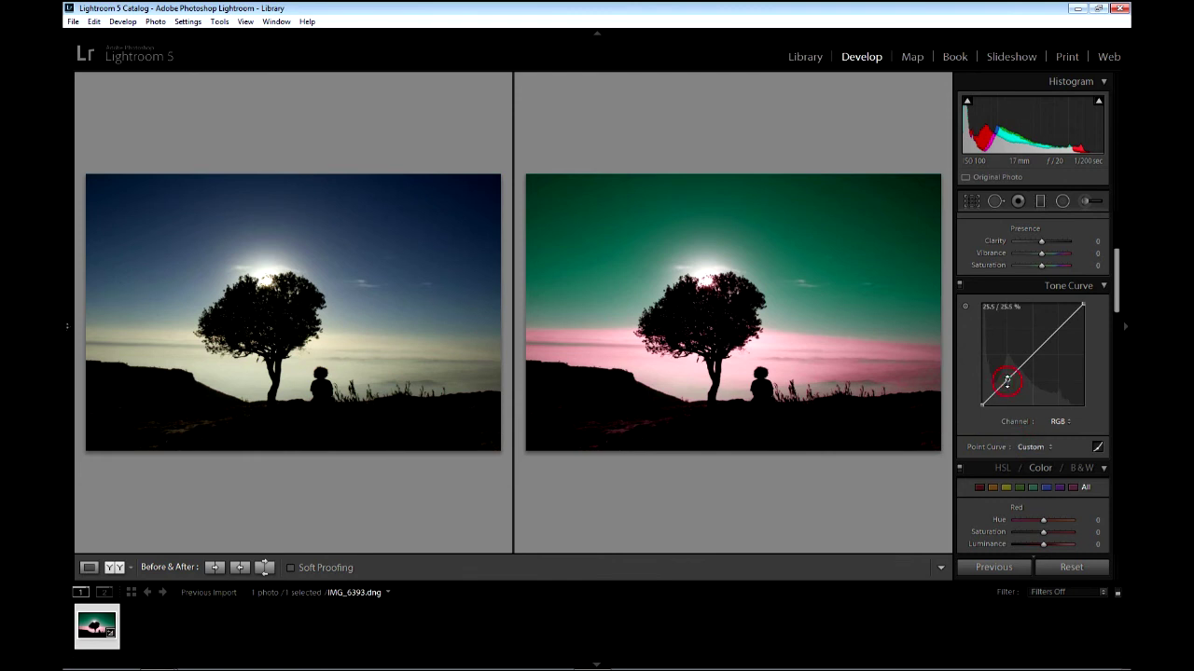
pyautogui.click(1058, 330)
# Lift the black point, lower the shadow point, and raise the highlight point to 82.0%.
pyautogui.moveTo(1084, 302)
pyautogui.mouseDown()
pyautogui.moveTo(1062, 304)
pyautogui.moveTo(1097, 307)
pyautogui.mouseUp()
pyautogui.click(1006, 381)
pyautogui.click(1057, 329)
pyautogui.click(981, 404)
pyautogui.moveTo(981, 404); pyautogui.dragTo(981, 391)
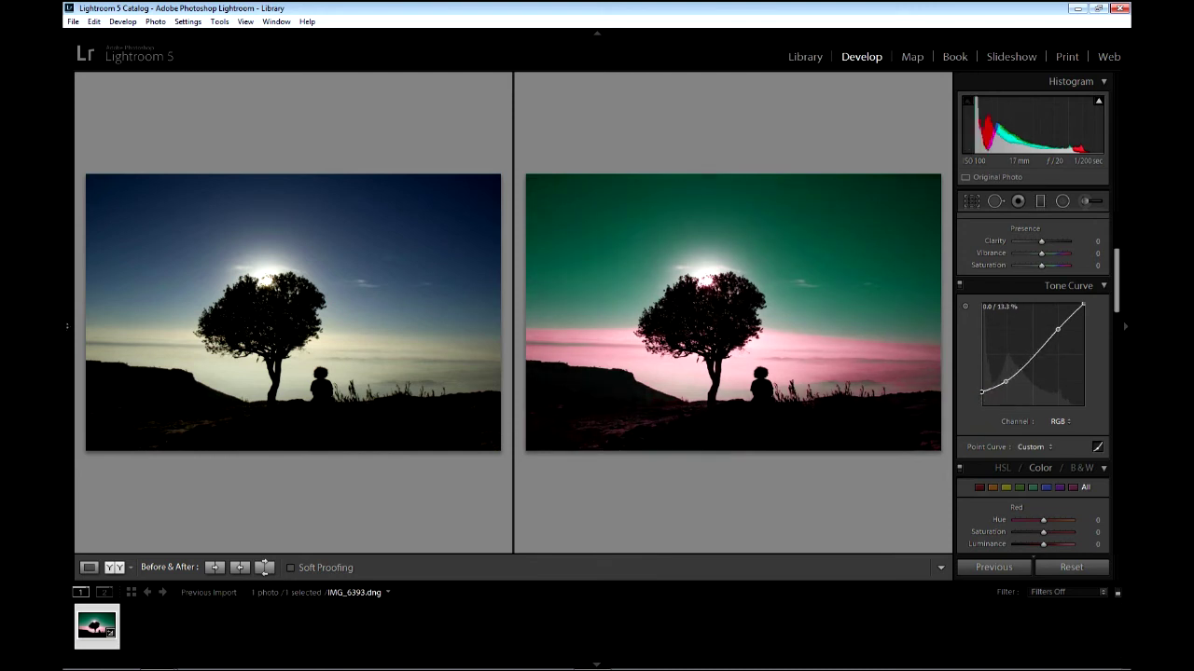
pyautogui.moveTo(1005, 381); pyautogui.dragTo(1009, 387)
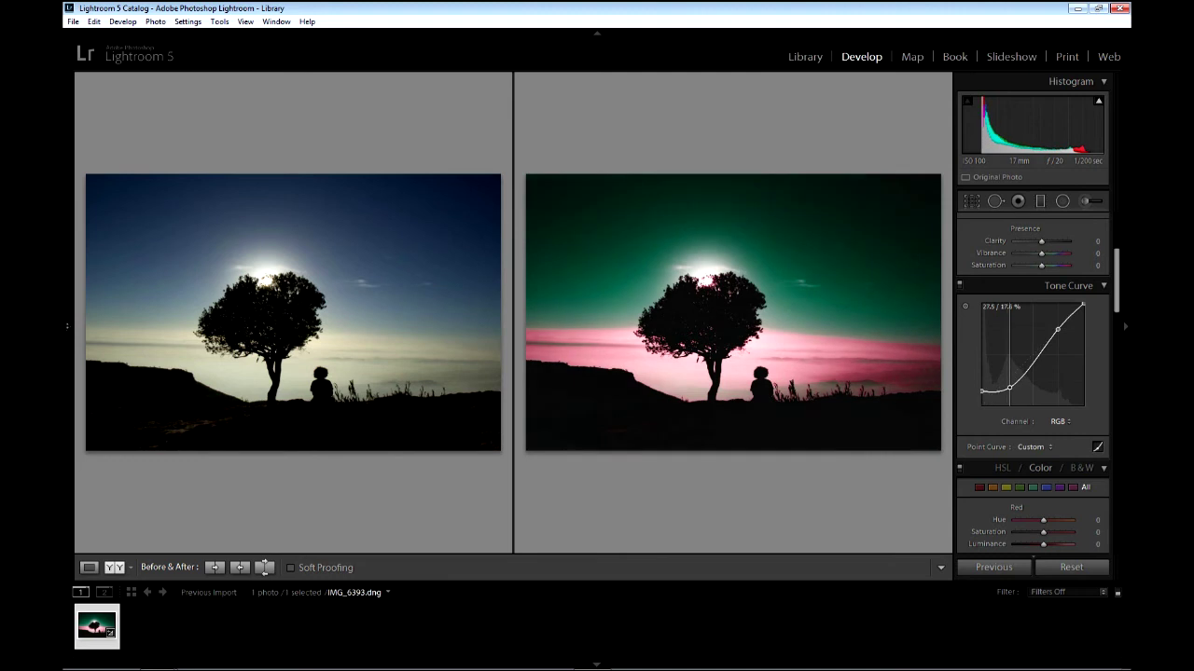
pyautogui.moveTo(1058, 329); pyautogui.dragTo(1049, 321)
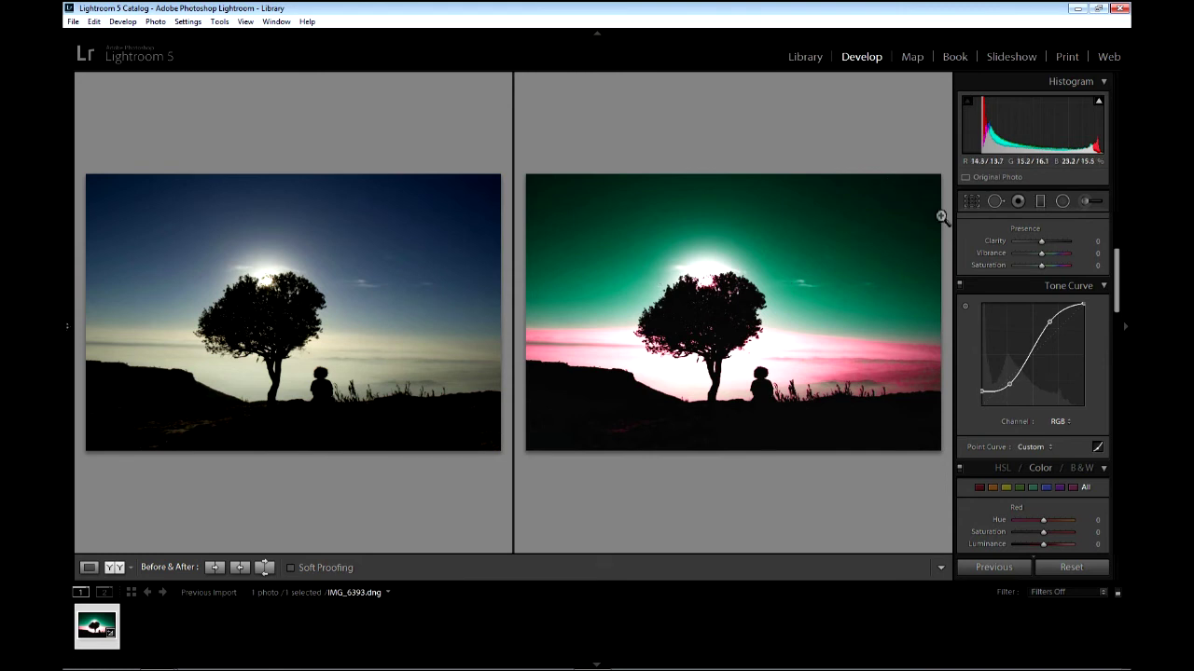
# Reset IMG_6393, returning the tone curve to Linear and removing the green-pink grade.
pyautogui.click(1057, 572)
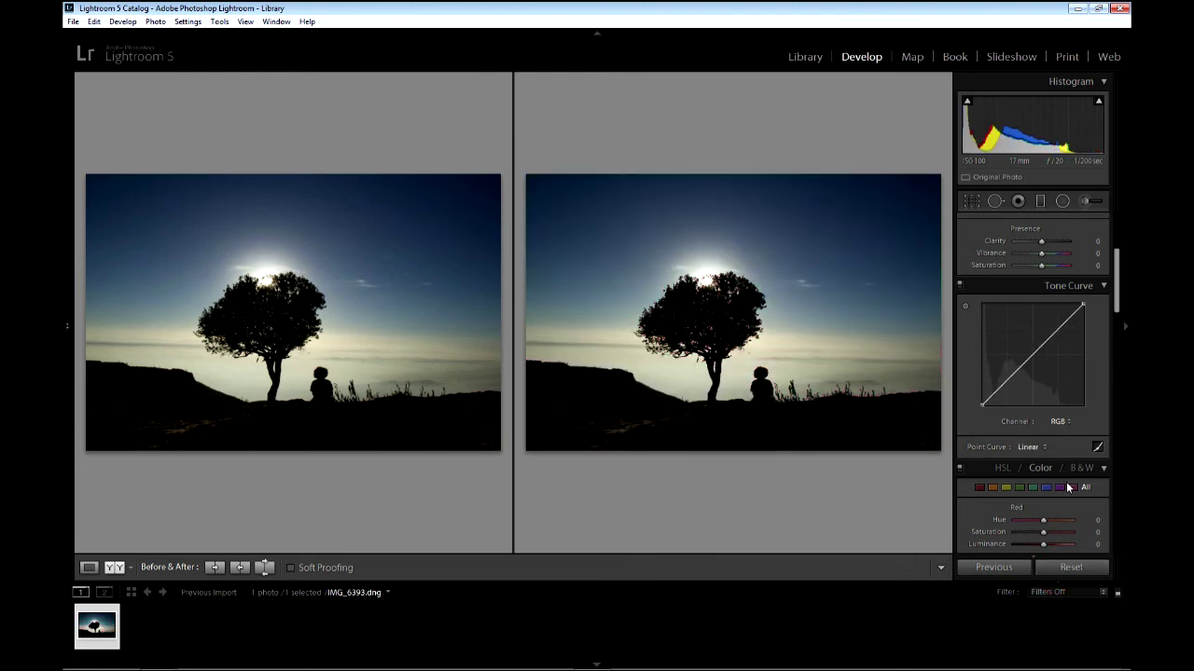
pyautogui.scroll(4, 1047, 414)
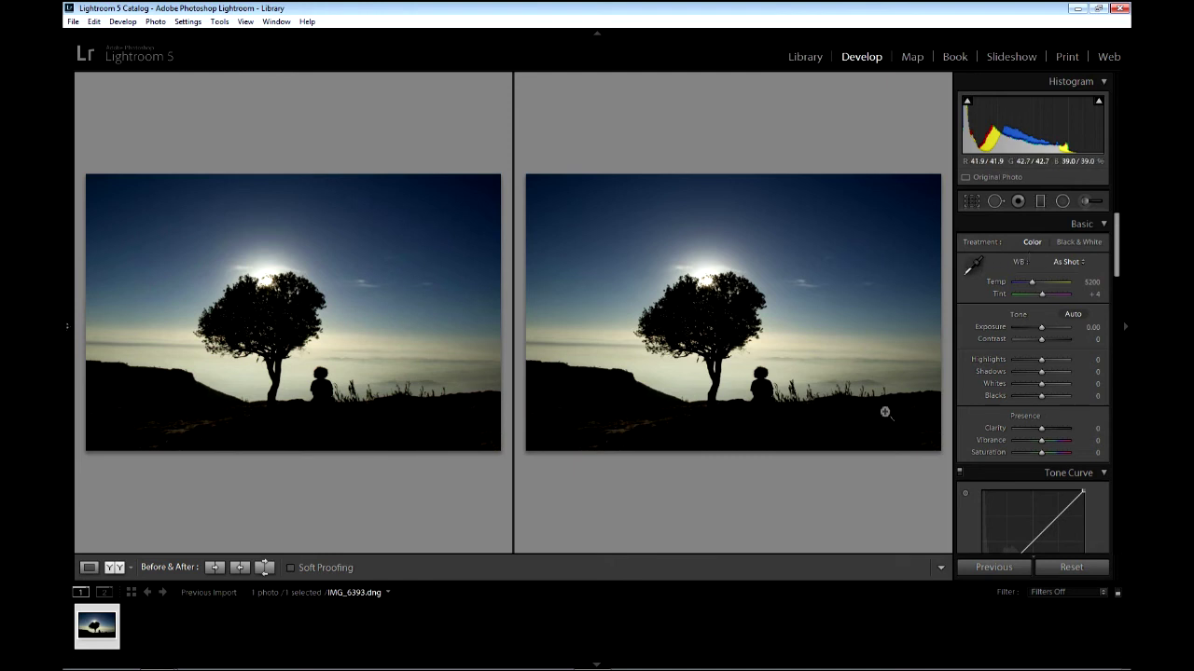
pyautogui.scroll(-5, 1103, 381)
pyautogui.scroll(-5, 1104, 386)
pyautogui.scroll(-5, 1103, 386)
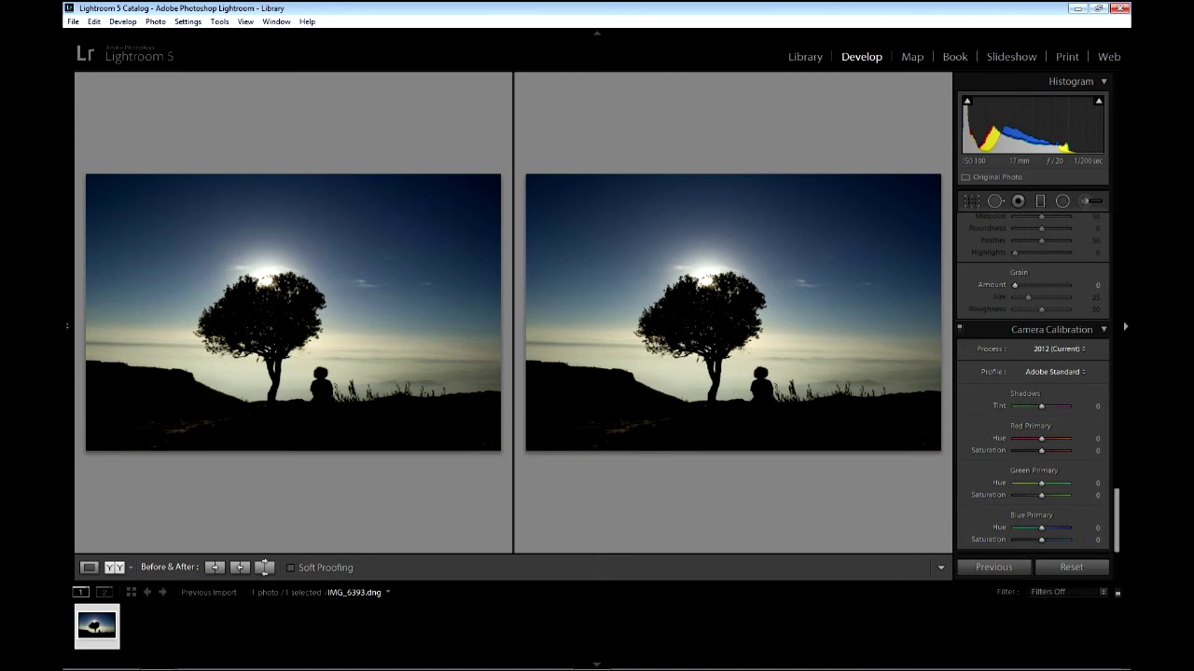
pyautogui.moveTo(1117, 518); pyautogui.dragTo(1120, 221)
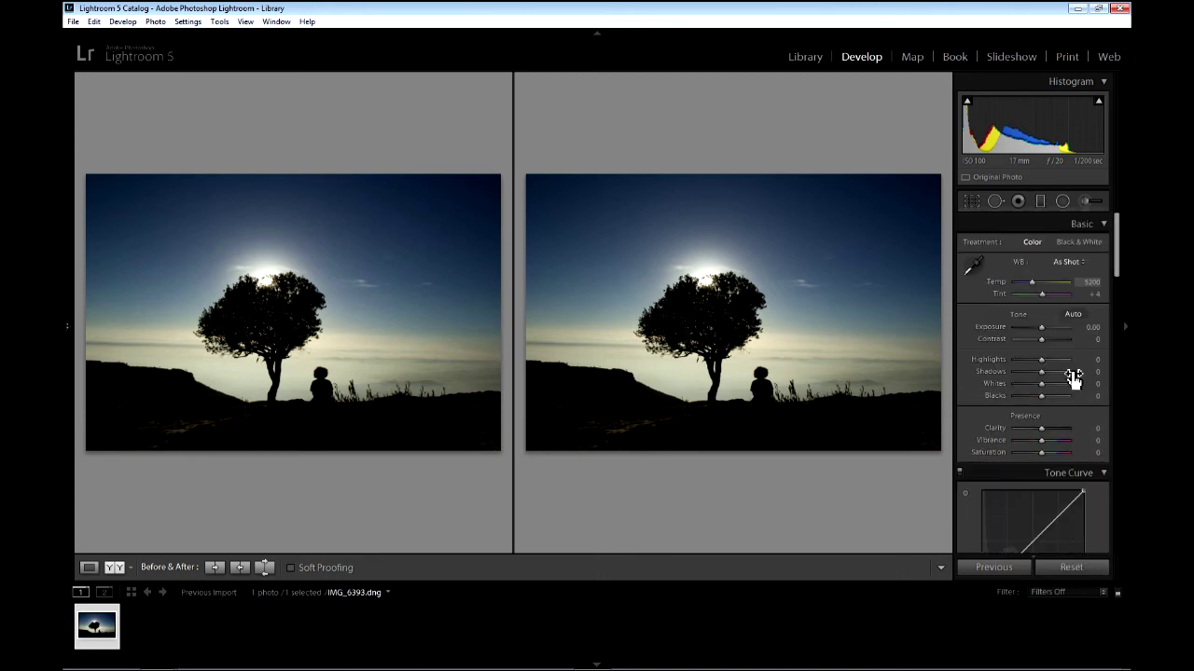
pyautogui.click(1055, 568)
pyautogui.click(887, 255)
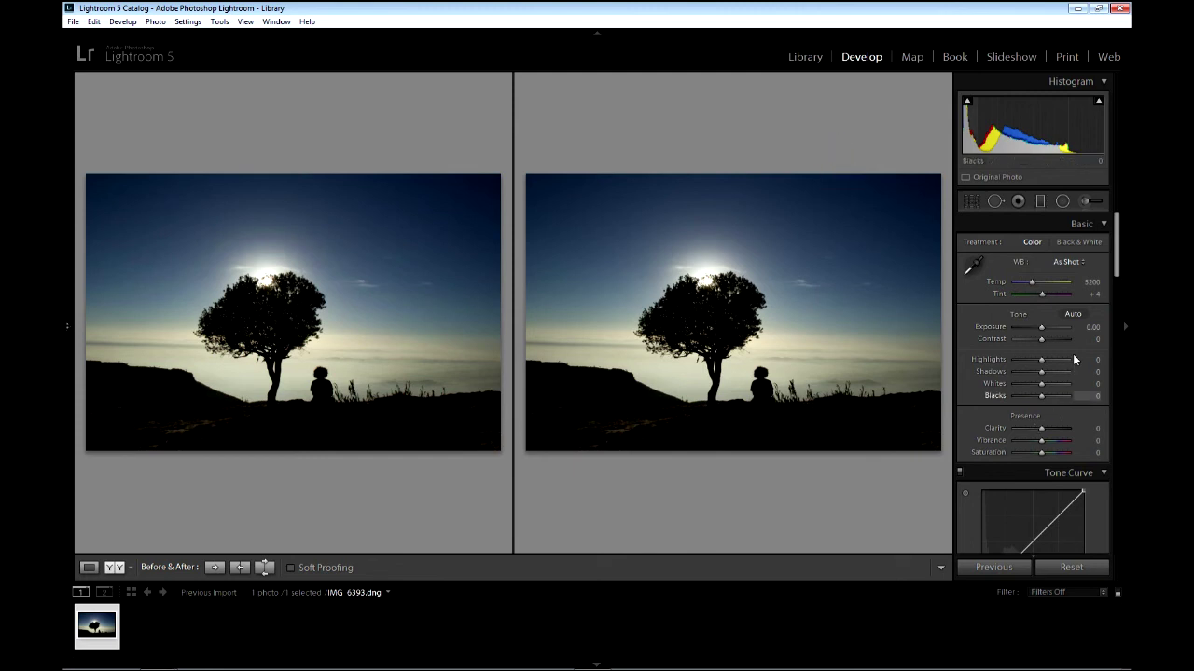
pyautogui.moveTo(1118, 236)
pyautogui.mouseDown()
pyautogui.moveTo(1118, 556)
pyautogui.moveTo(1119, 246)
pyautogui.mouseUp()
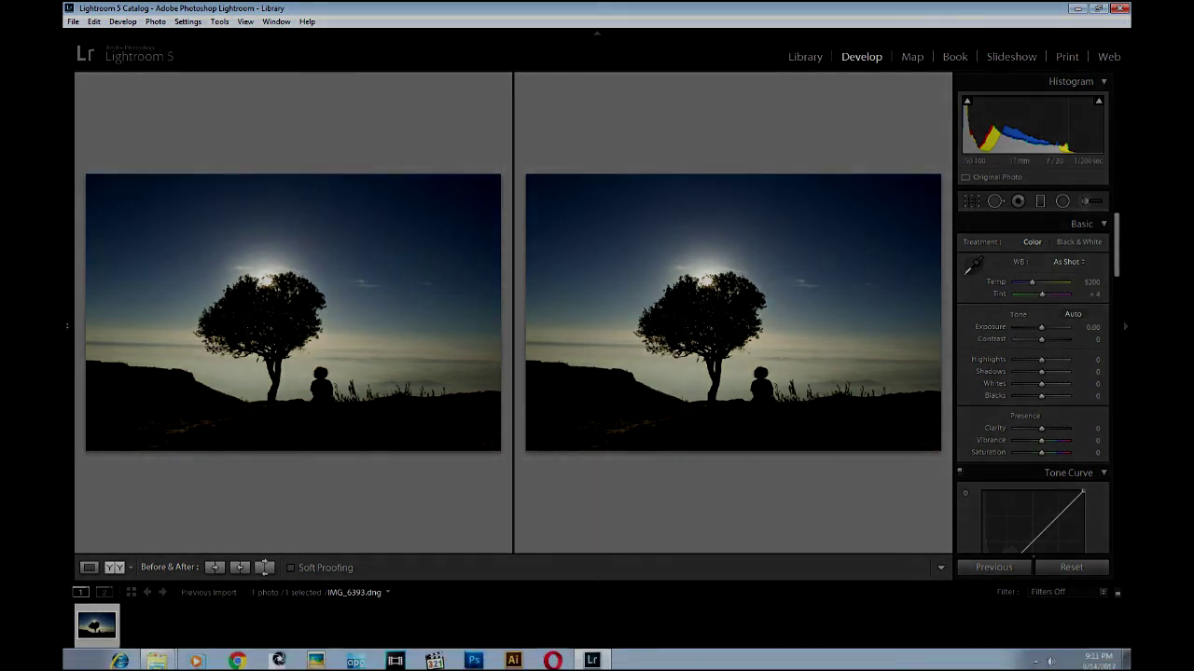
pyautogui.moveTo(596, 657)
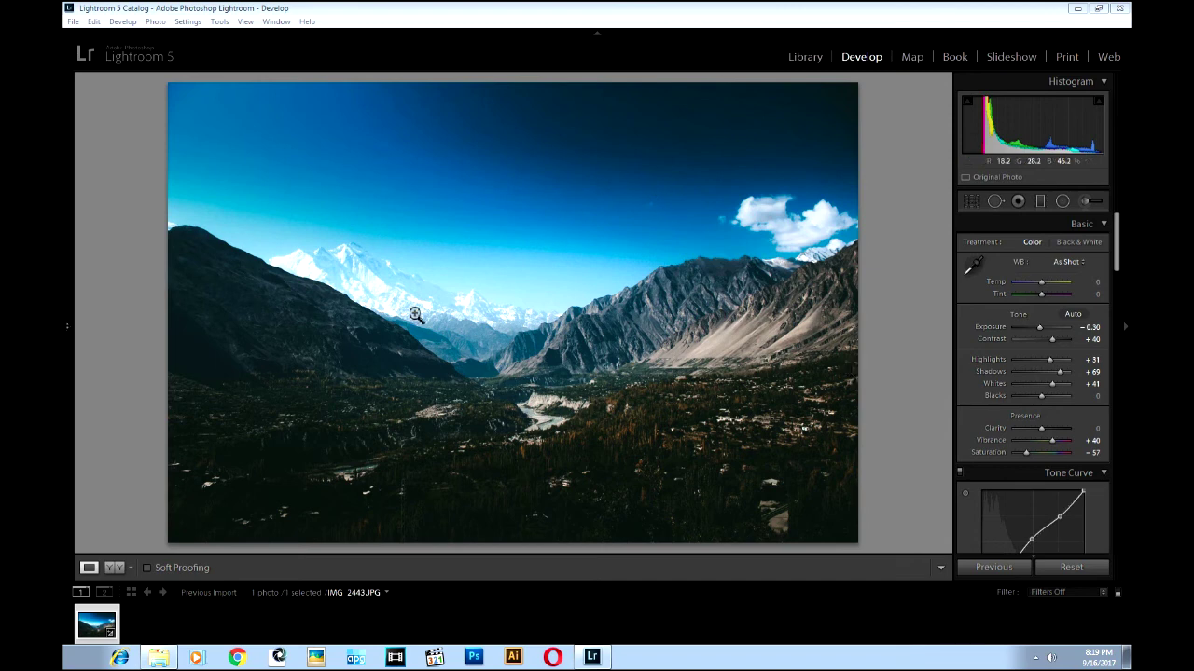
# Open Export One File in full-screen view, keep Export To as a specific folder, and browse folders.
pyautogui.hotkey('shift', 'f')
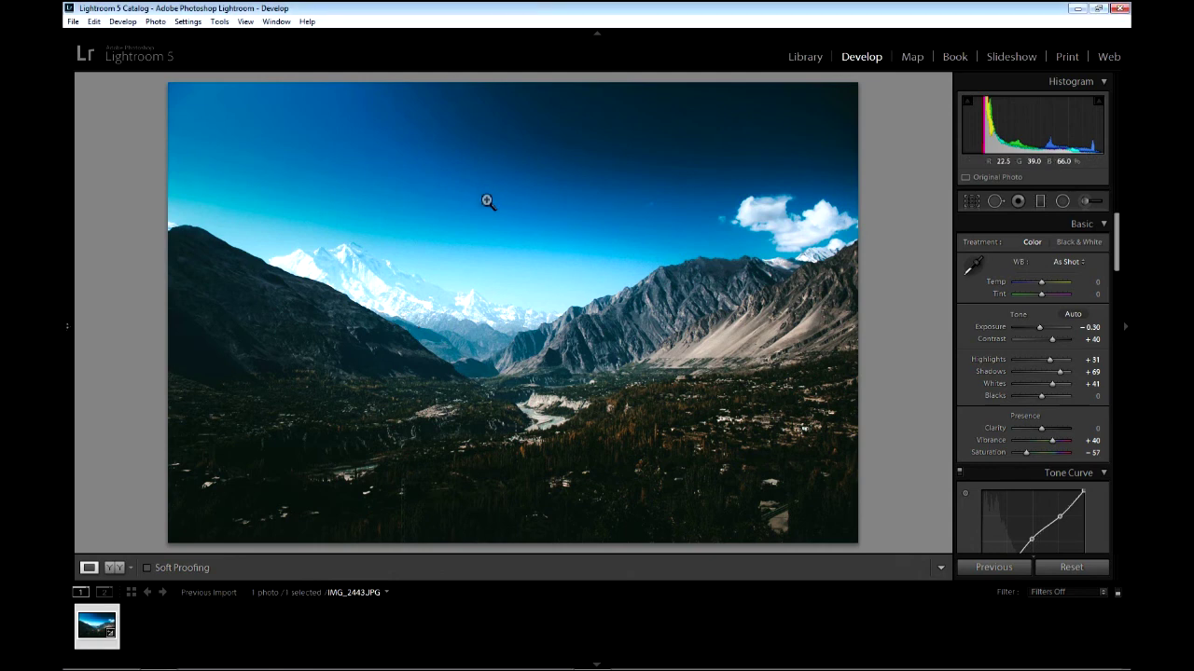
pyautogui.hotkey('ctrl', 'shift', 'e')
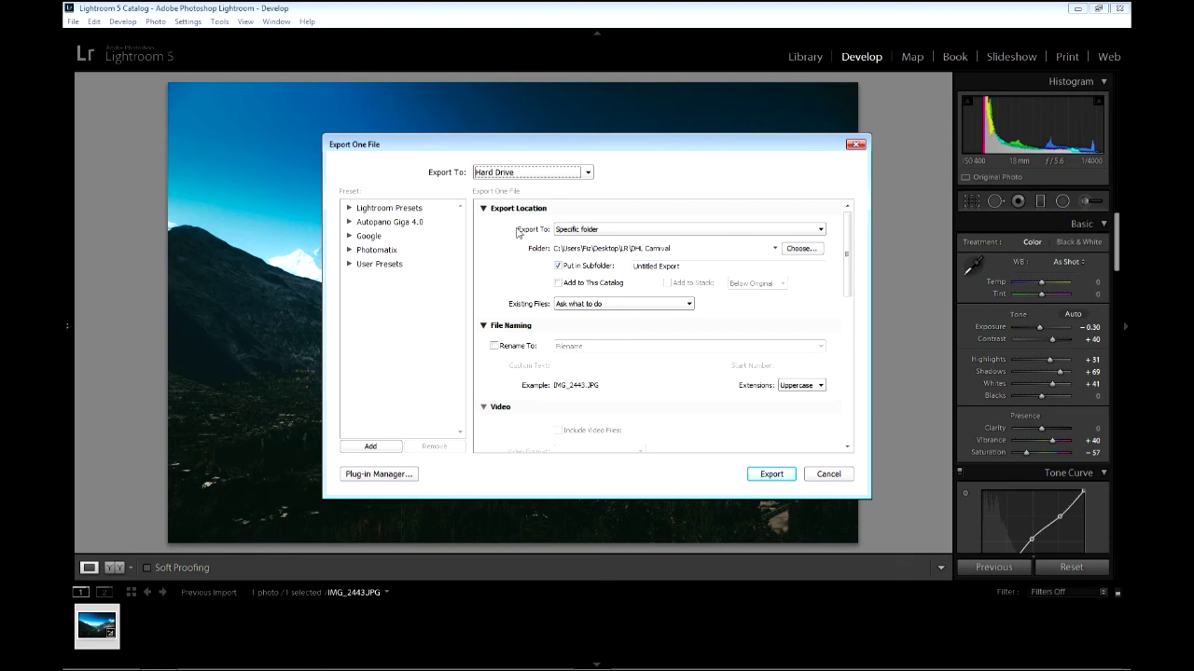
pyautogui.click(589, 234)
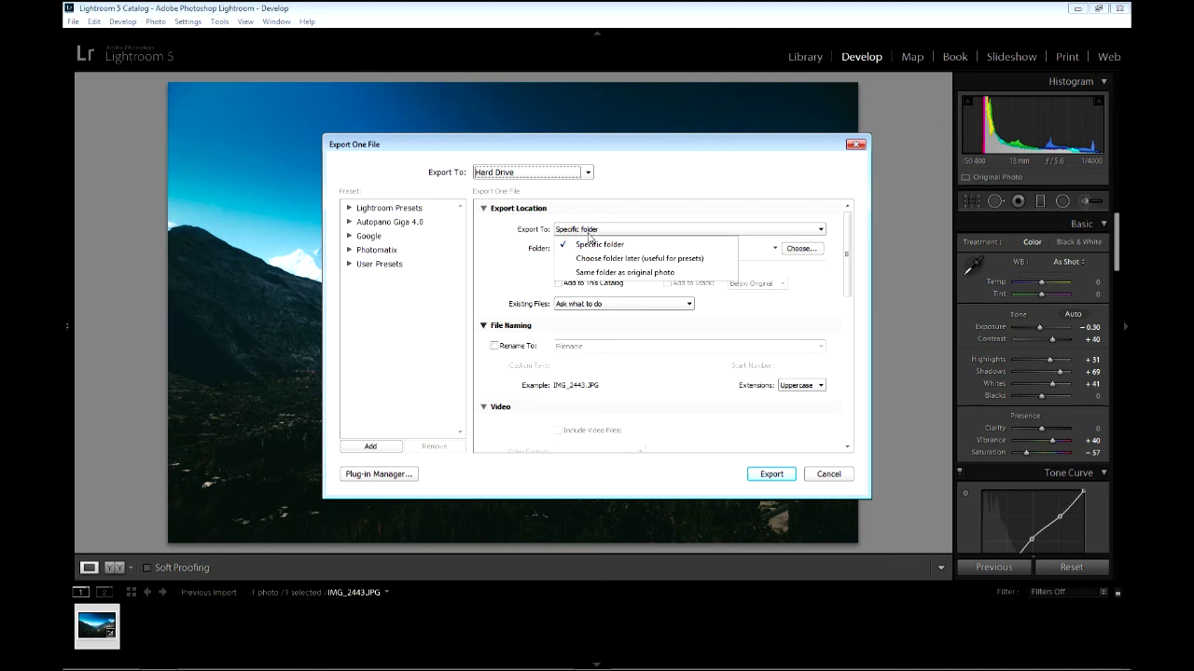
pyautogui.click(582, 233)
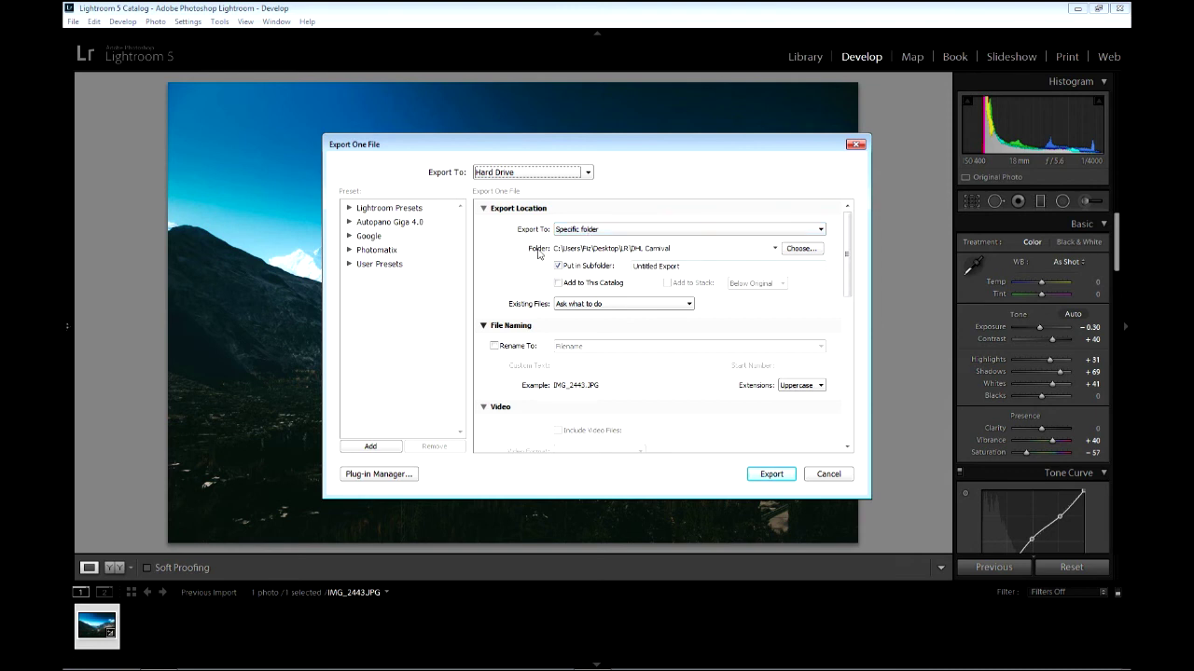
pyautogui.click(802, 249)
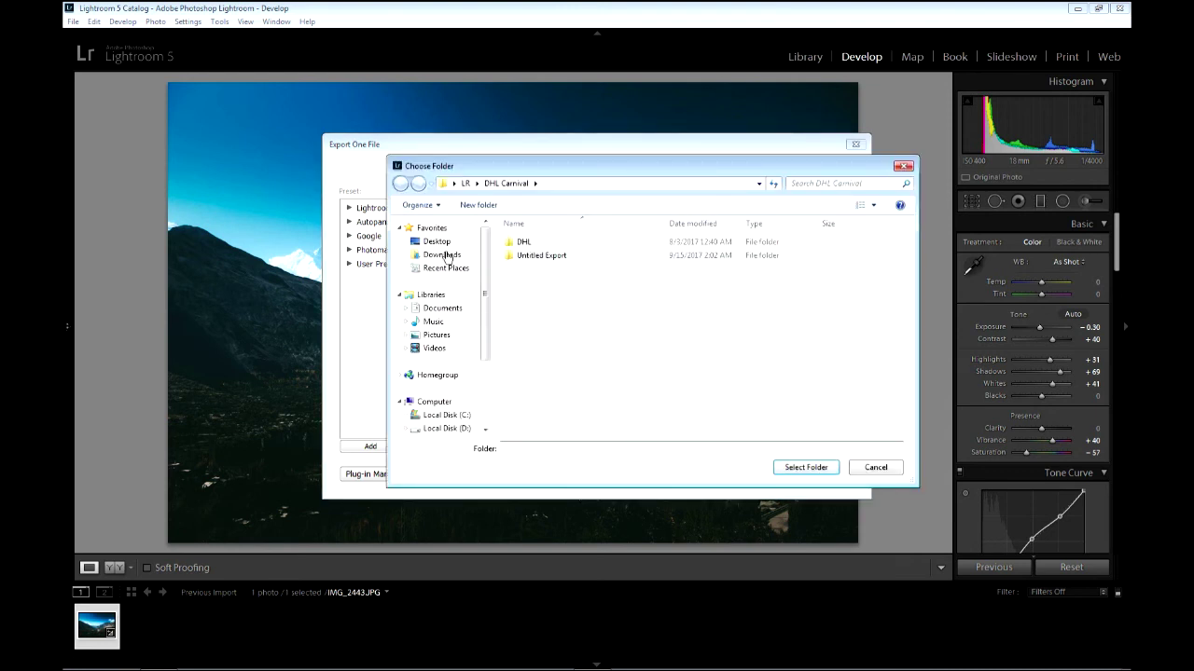
# Cancel the Choose Folder window and check File Settings read JPEG, sRGB, quality 100.
pyautogui.moveTo(446, 268)
pyautogui.click(864, 471)
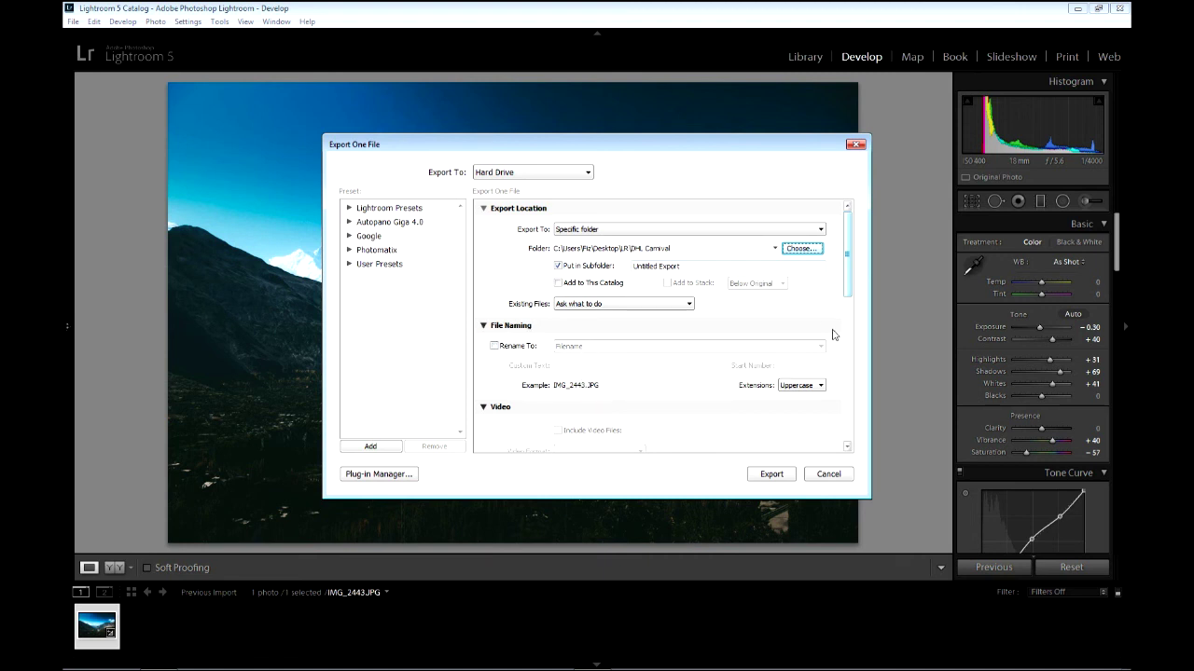
pyautogui.moveTo(848, 269); pyautogui.dragTo(868, 366)
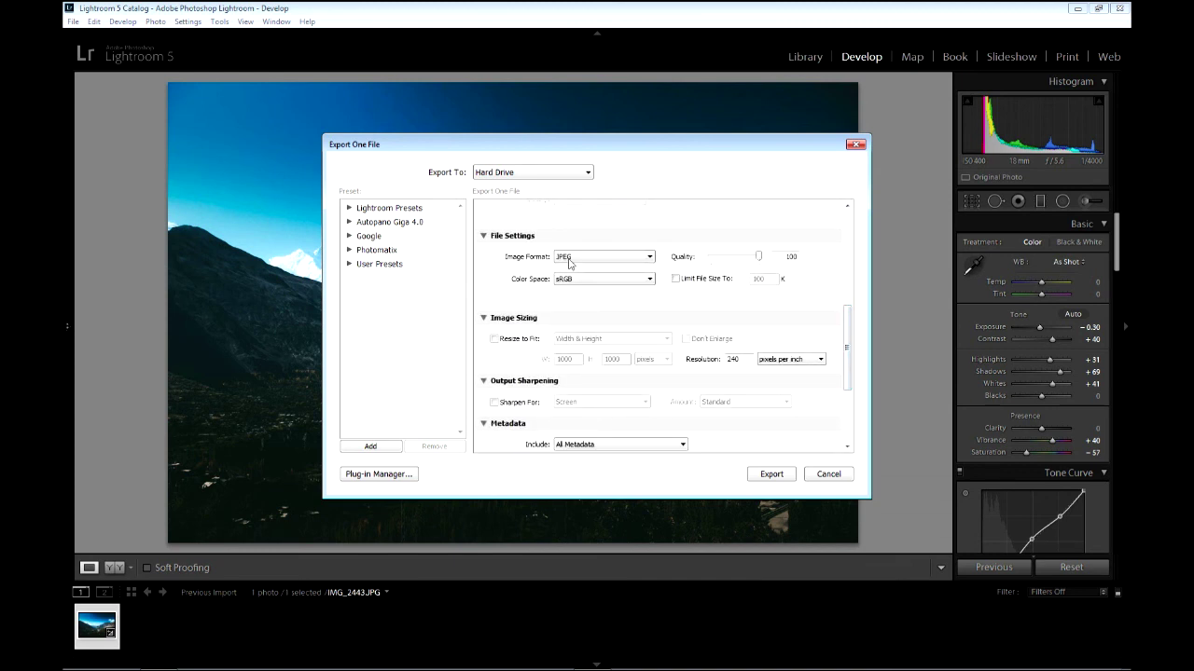
pyautogui.click(569, 261)
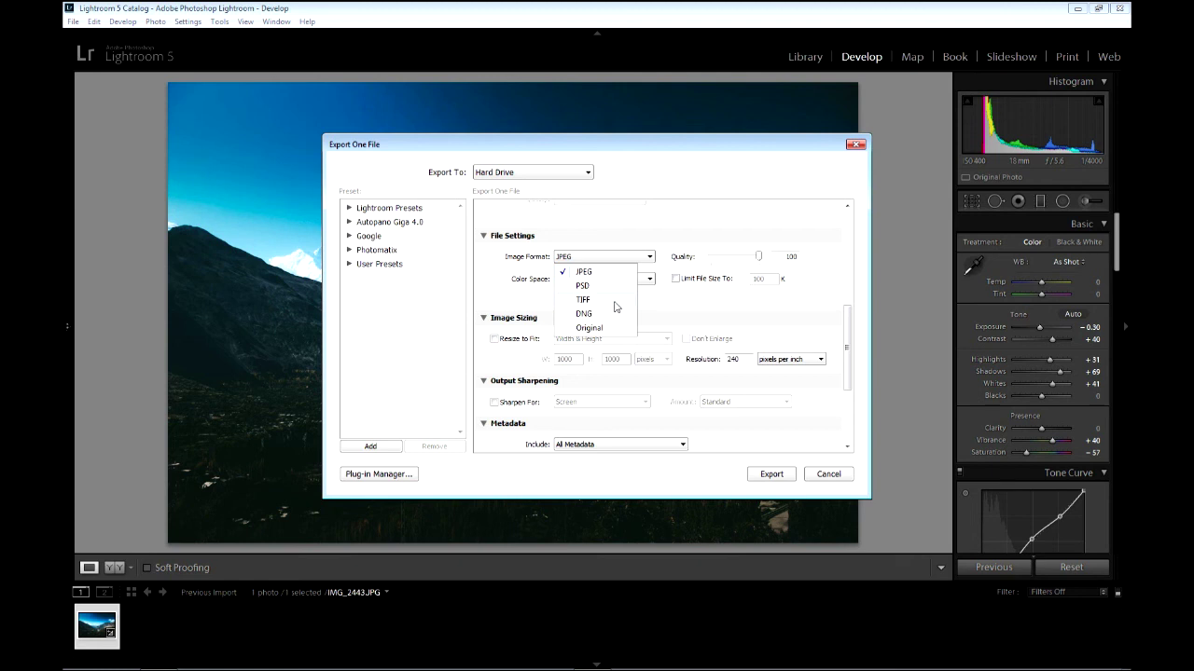
pyautogui.click(681, 308)
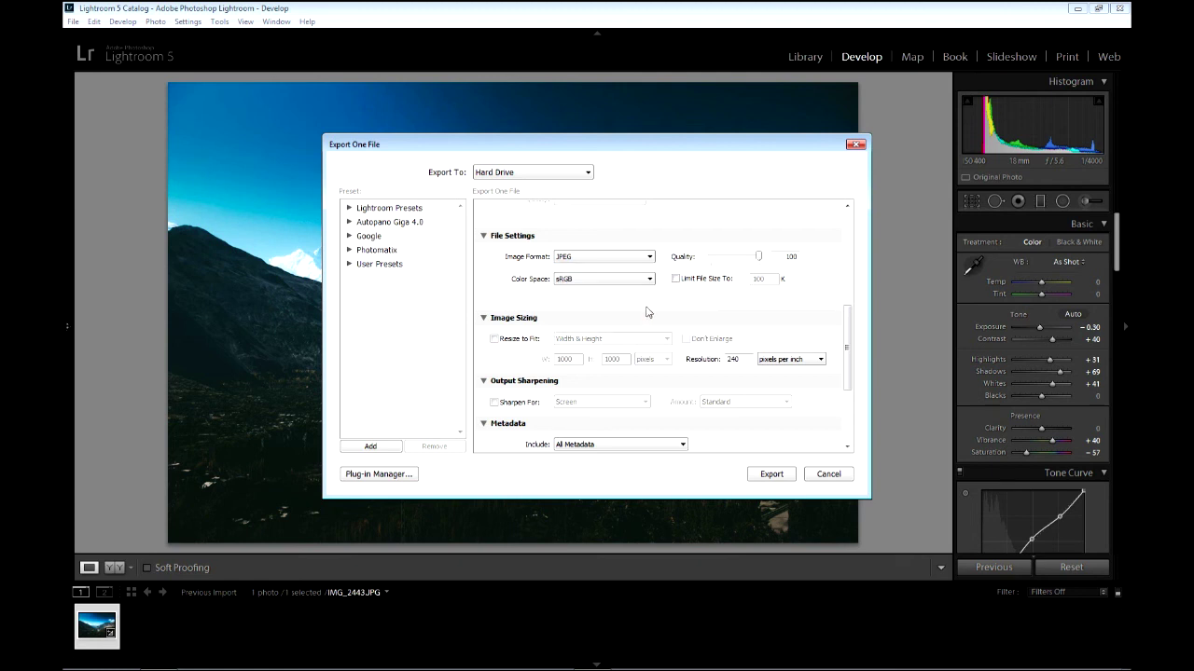
pyautogui.click(565, 278)
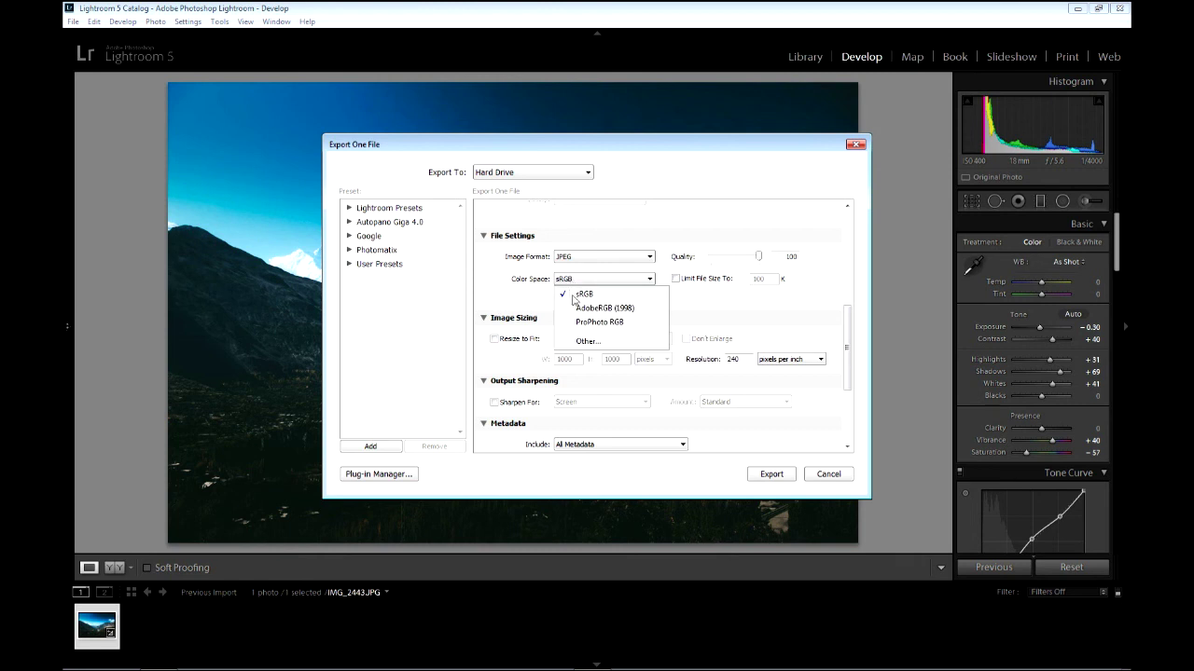
pyautogui.click(694, 299)
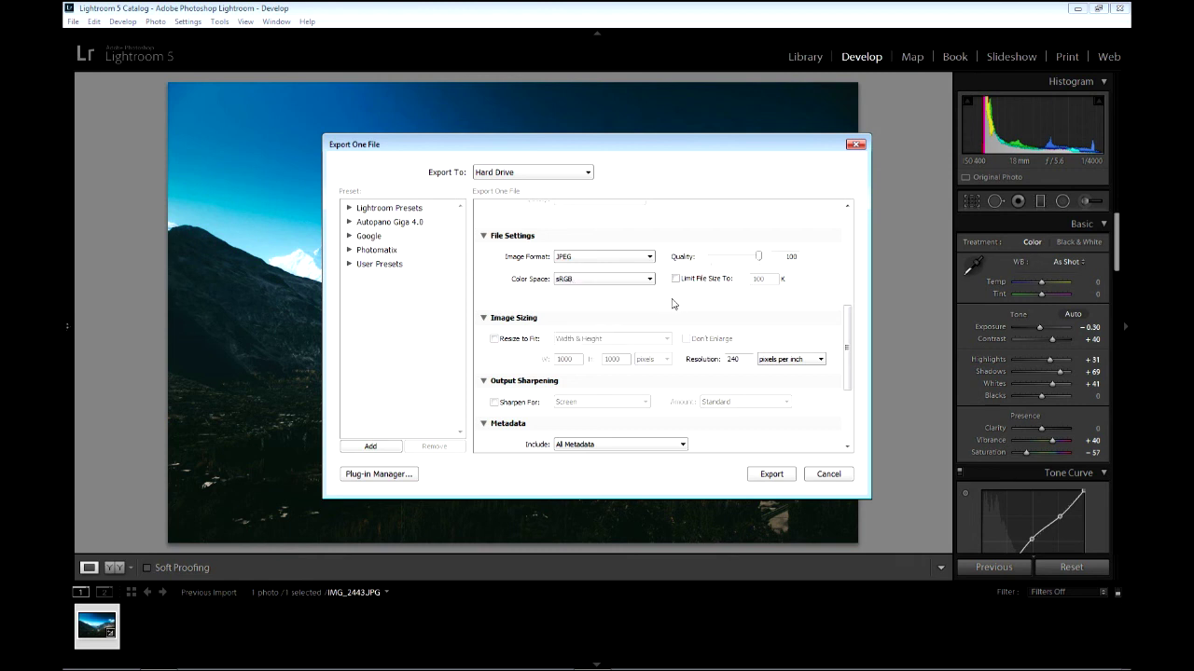
pyautogui.click(596, 282)
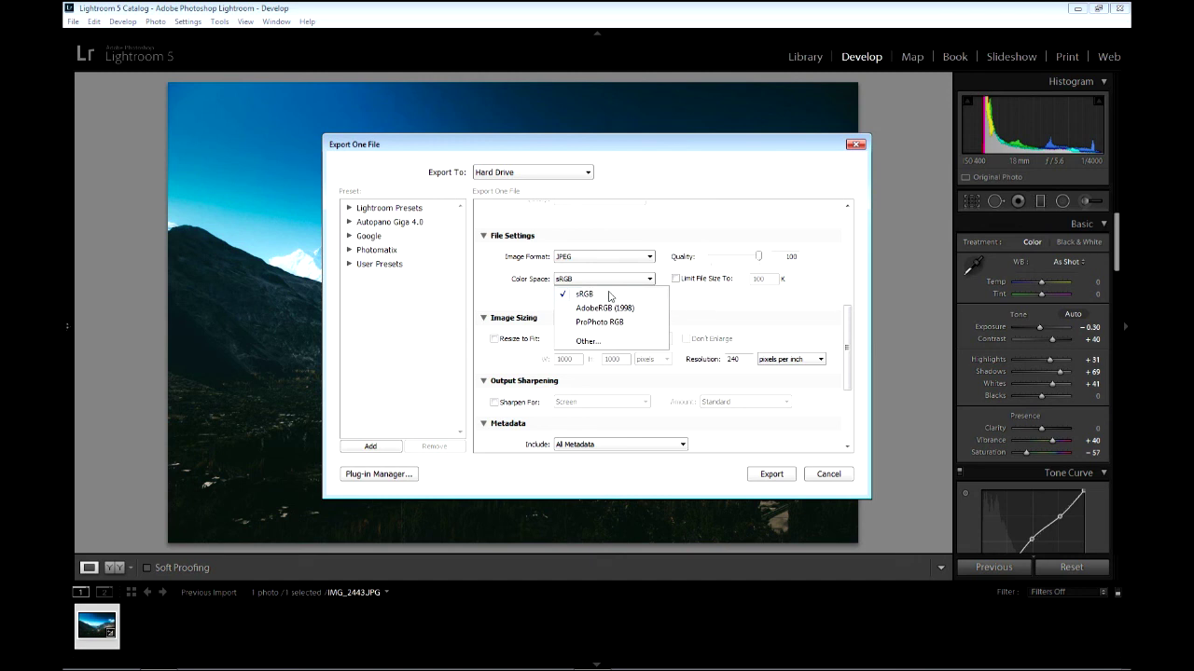
pyautogui.click(704, 299)
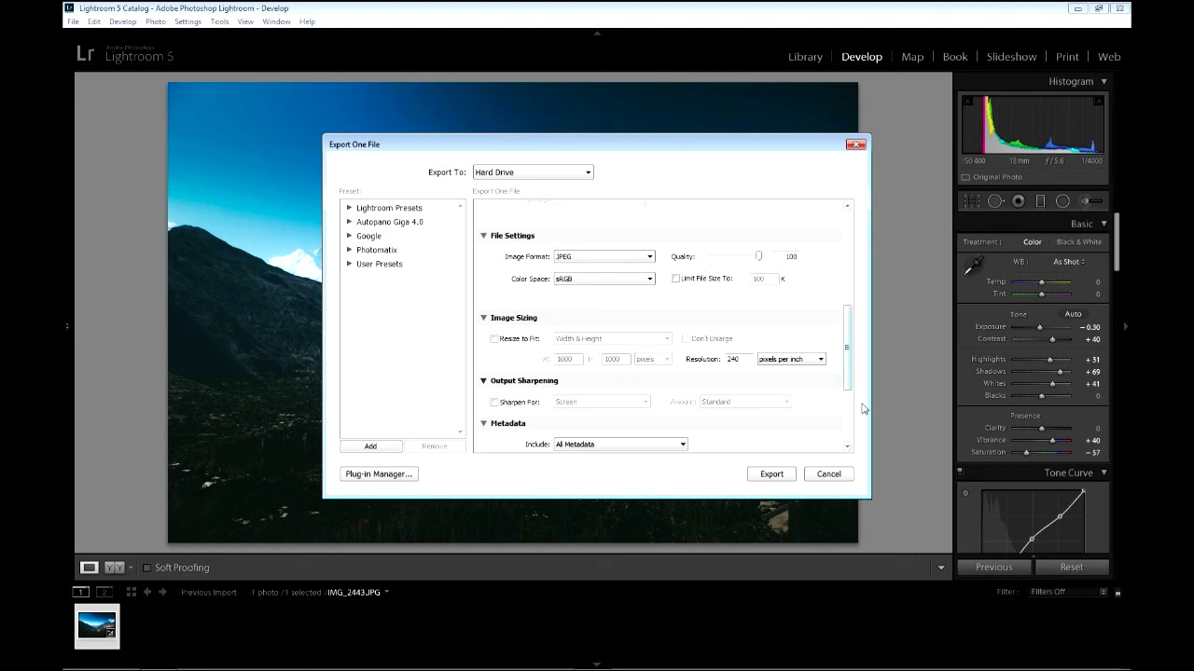
# Scroll past Metadata and Watermarking and export IMG_2443 as a JPEG with current settings.
pyautogui.moveTo(847, 347); pyautogui.dragTo(846, 418)
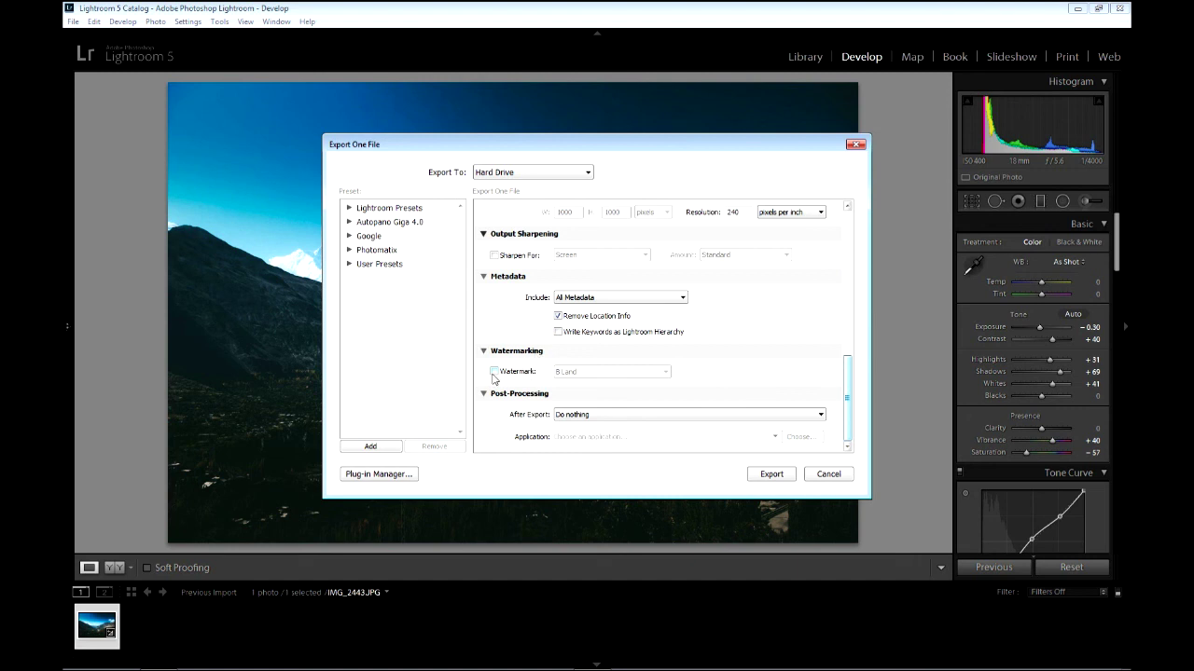
pyautogui.click(79, 20)
pyautogui.click(846, 386)
pyautogui.click(772, 475)
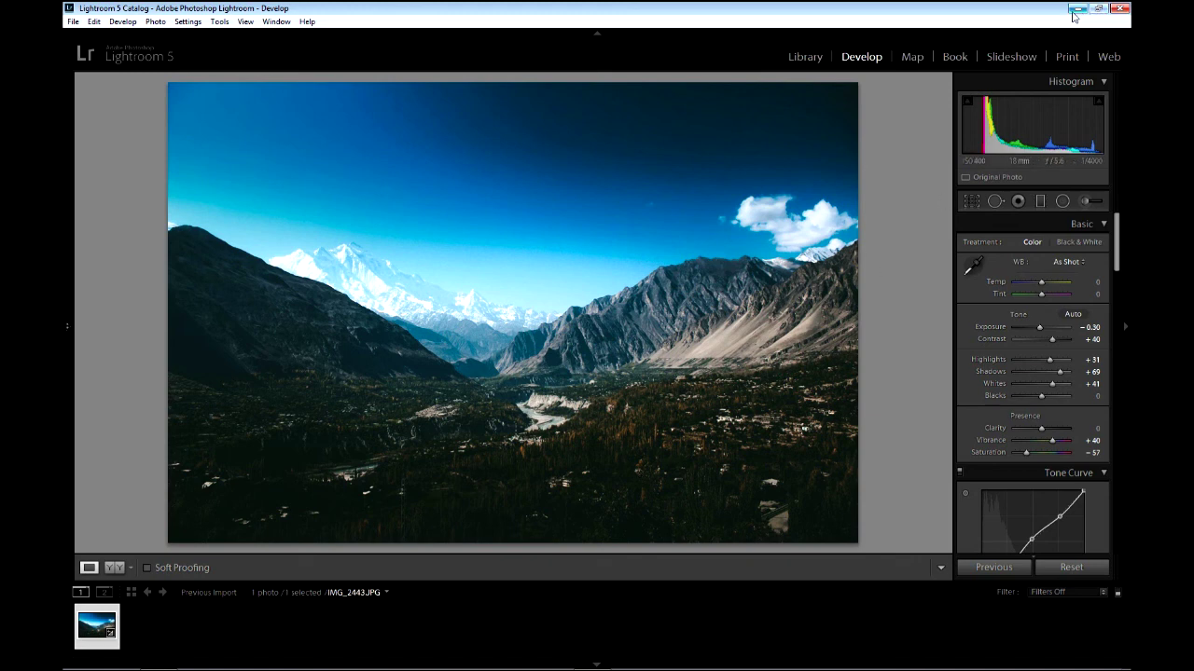
# Switch to the Library module, minimize and restore Lightroom, then show the hidden tray icons.
pyautogui.click(804, 57)
pyautogui.click(1077, 9)
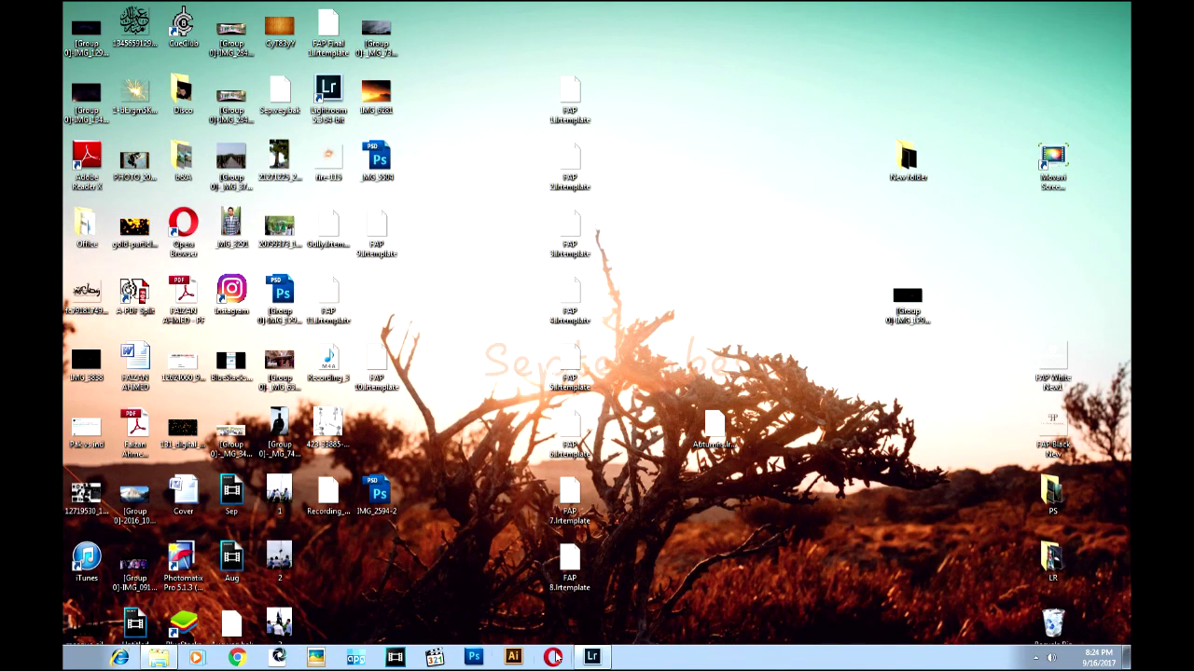
pyautogui.click(592, 658)
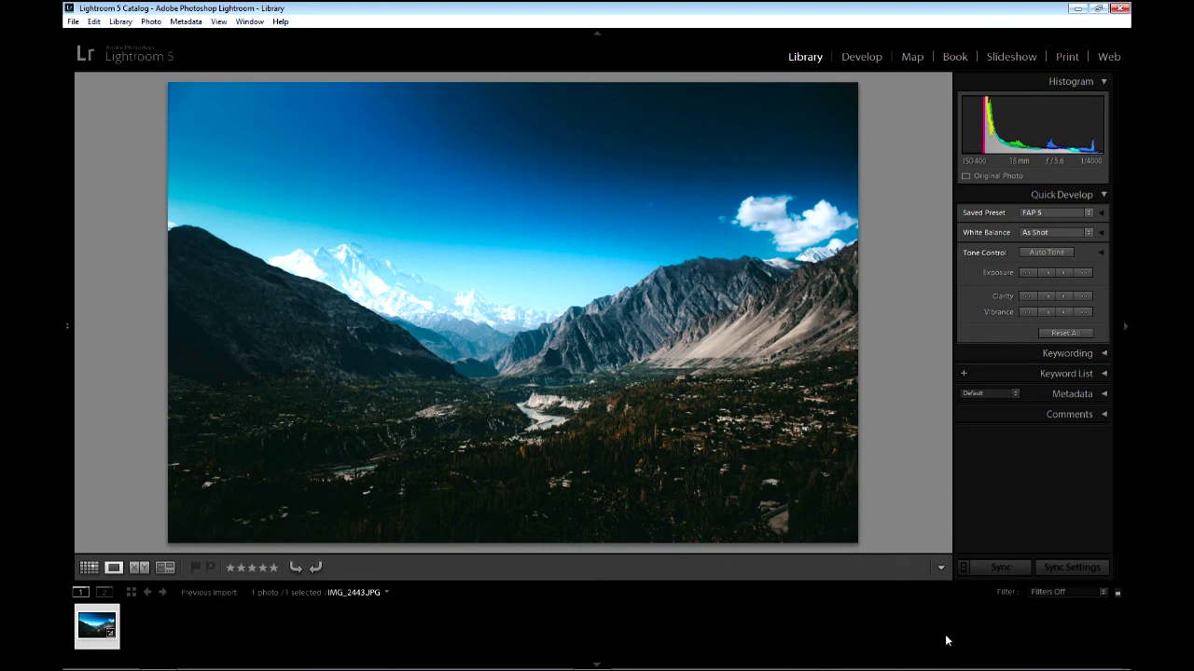
pyautogui.moveTo(945, 658)
pyautogui.click(1035, 657)
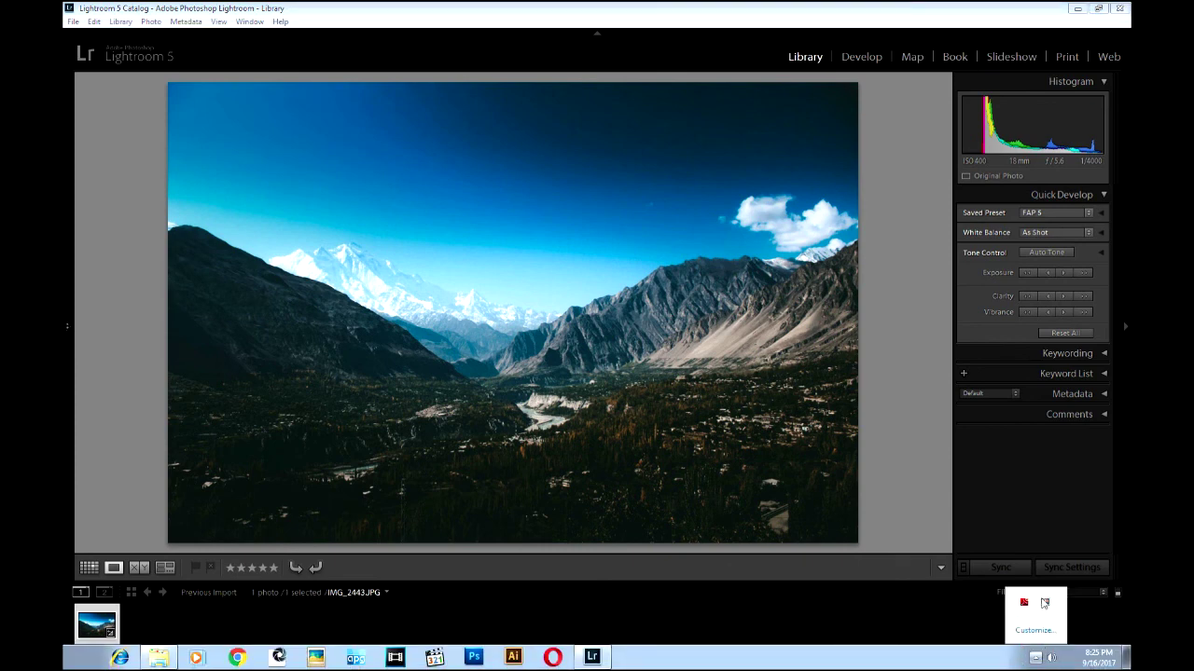